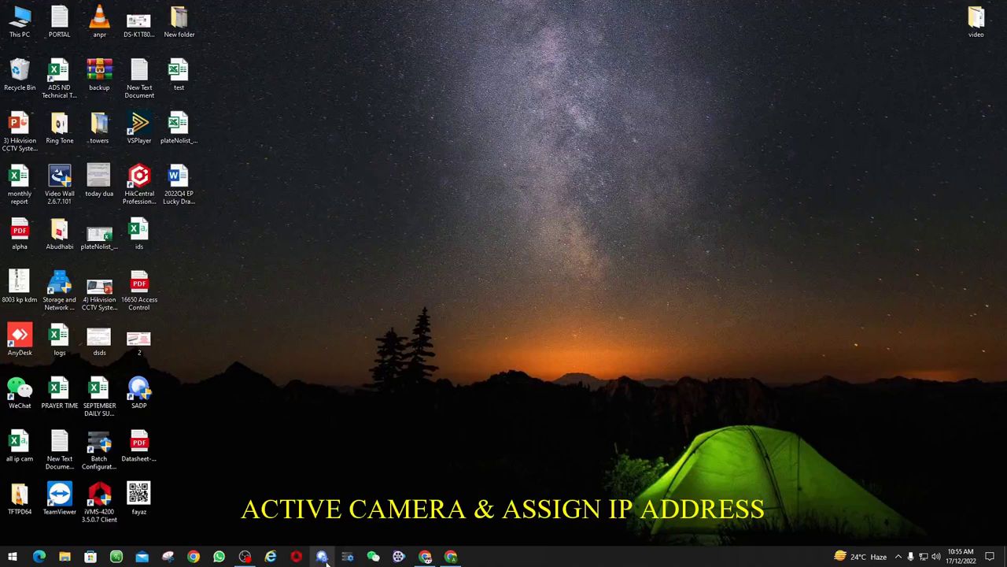
# Move the SADP shortcut out of the icon grid to the centre of the desktop
pyautogui.moveTo(139, 391); pyautogui.dragTo(410, 289)
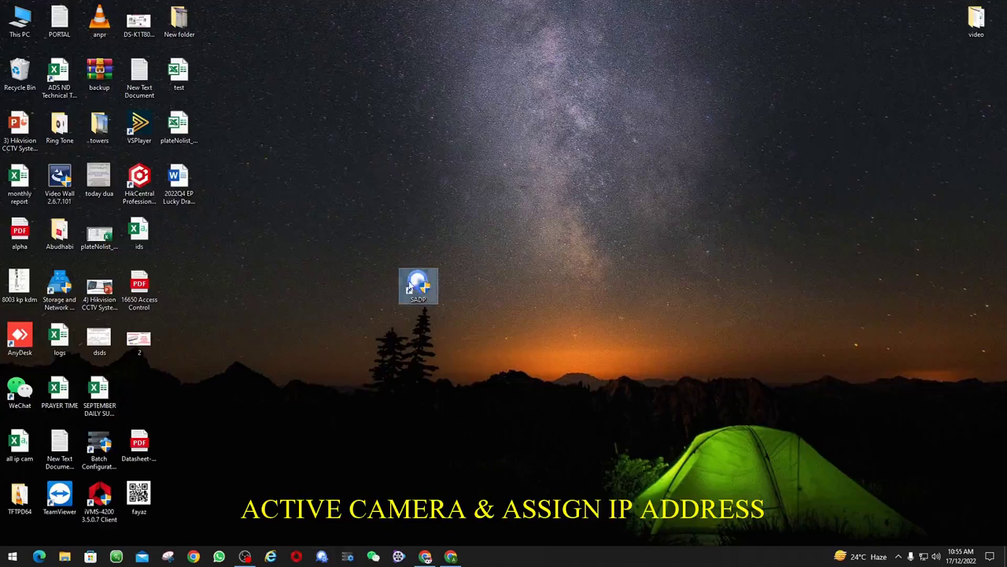
# In SADP, activate inactive camera 028 (DS-2SF8C442MXS-DLW) with a new confirmed admin password
pyautogui.doubleClick(410, 290)
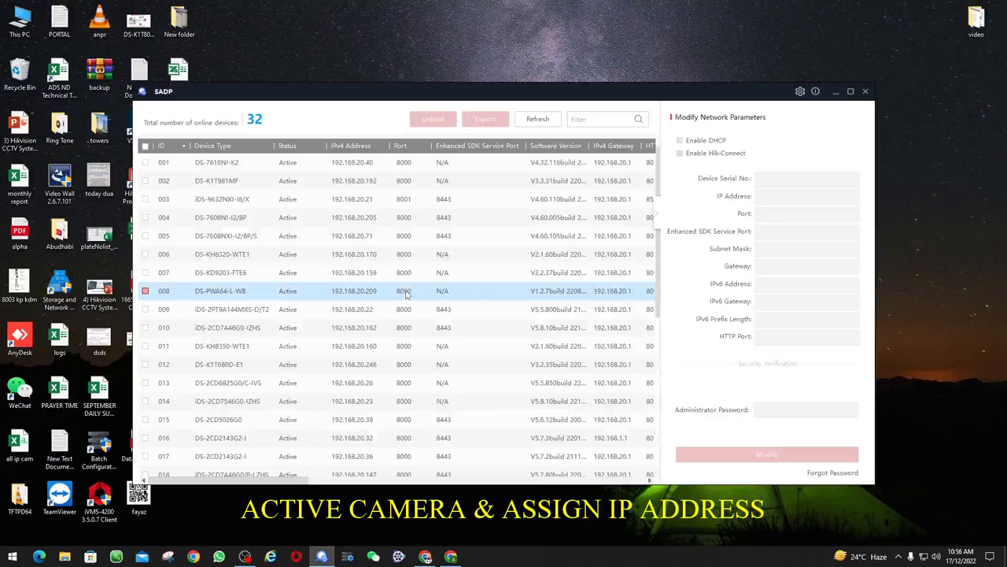
pyautogui.click(292, 146)
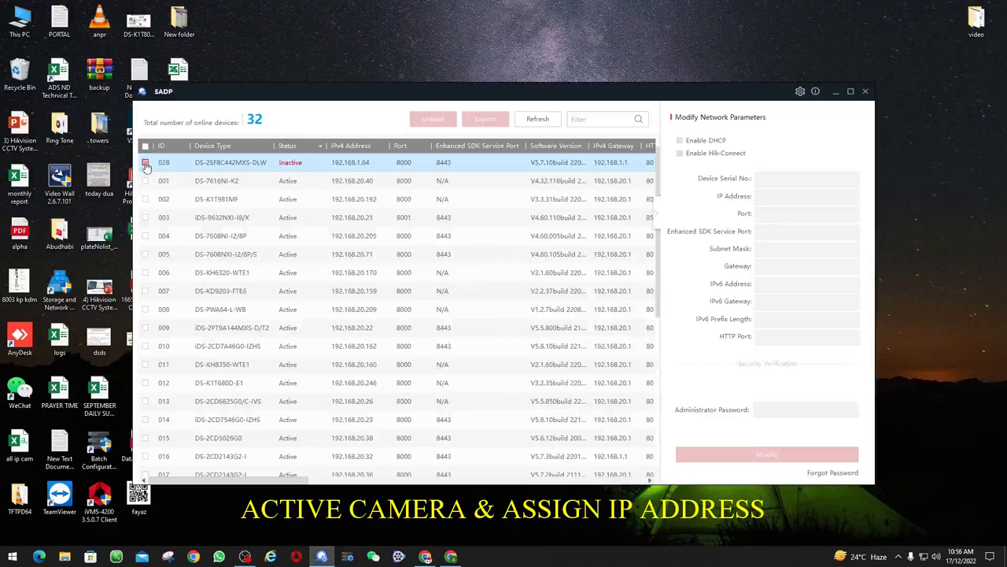
pyautogui.click(145, 163)
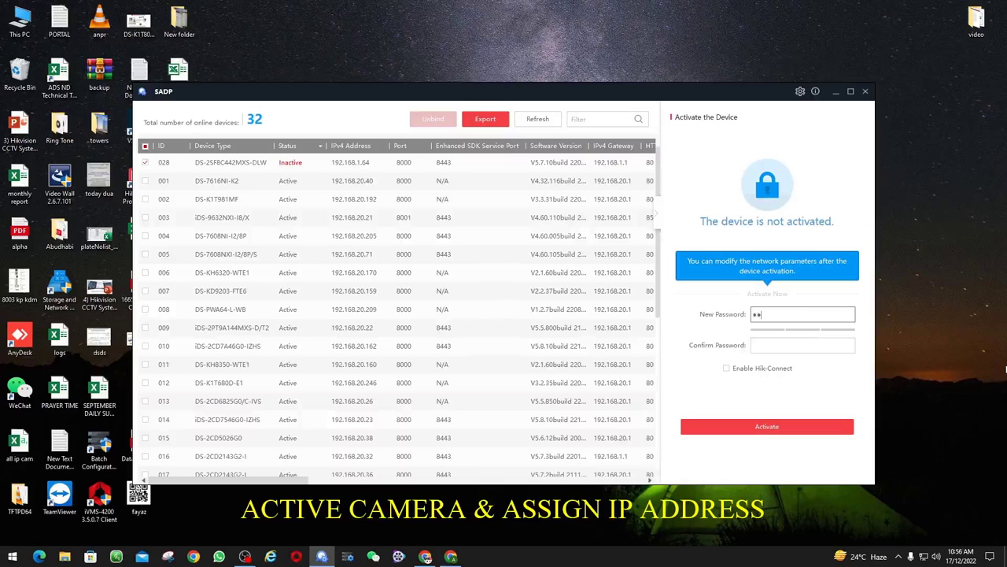
pyautogui.write('234')
pyautogui.press('Tab')
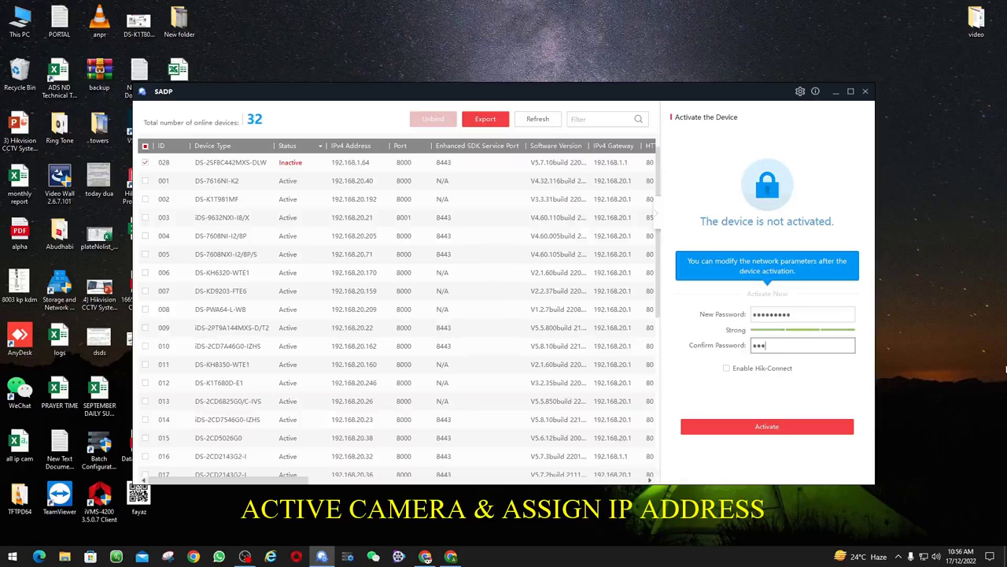
pyautogui.write('admin1234')
pyautogui.click(777, 434)
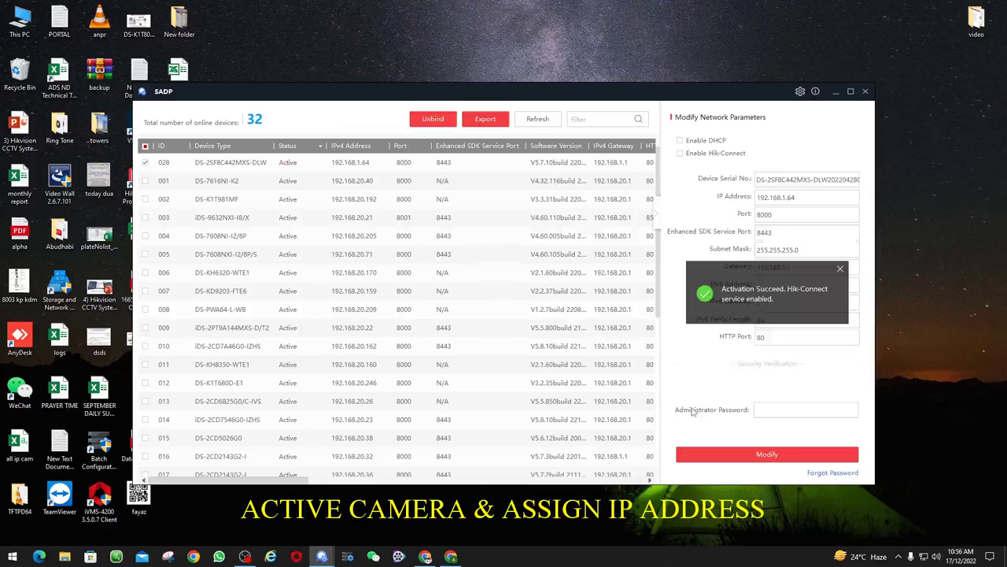
# Skip the security questions and change the IP to 192.168.20.27 and the gateway to 192.168.20.1
pyautogui.click(839, 268)
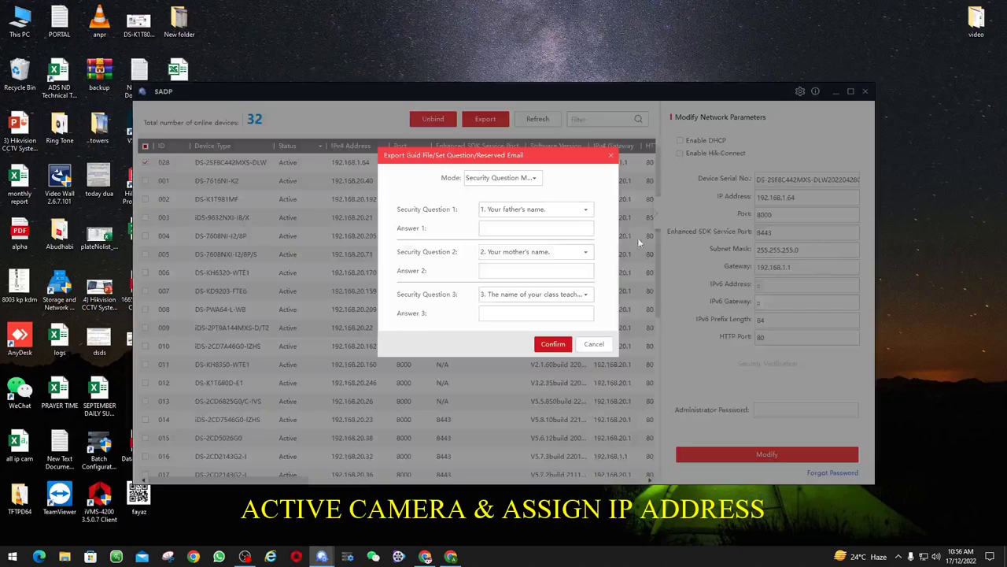
pyautogui.click(595, 344)
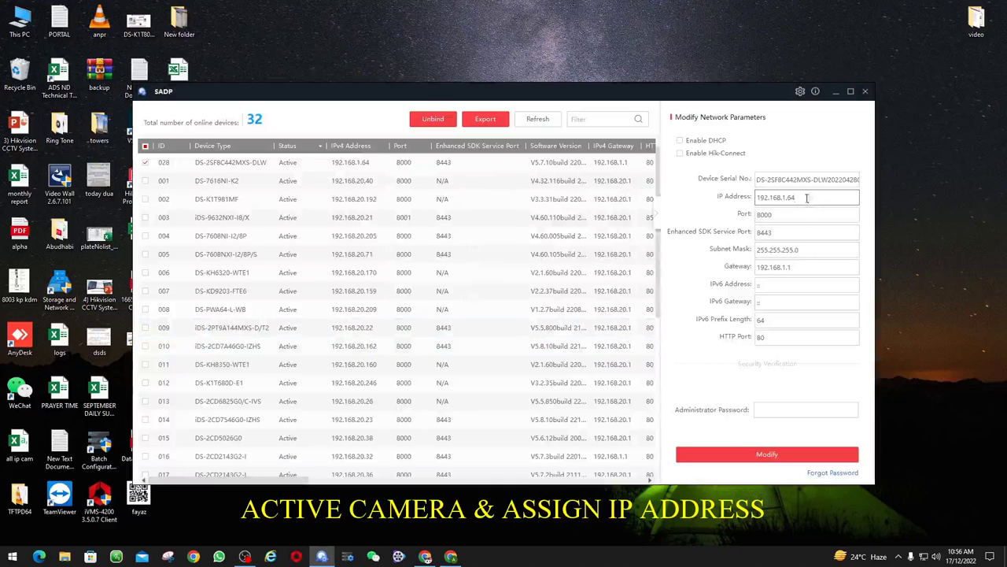
pyautogui.doubleClick(807, 199)
pyautogui.write('19')
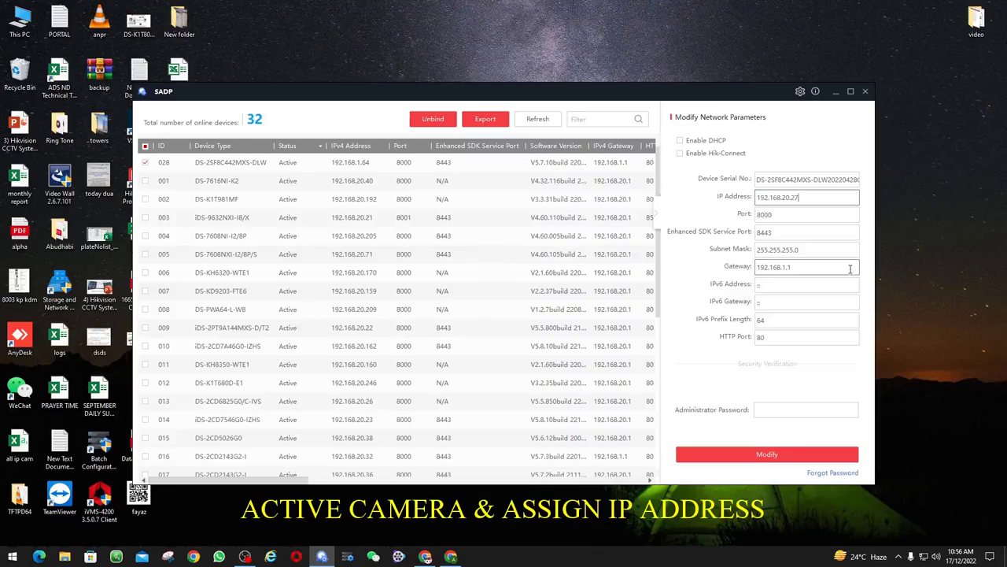
pyautogui.doubleClick(787, 267)
pyautogui.write('192')
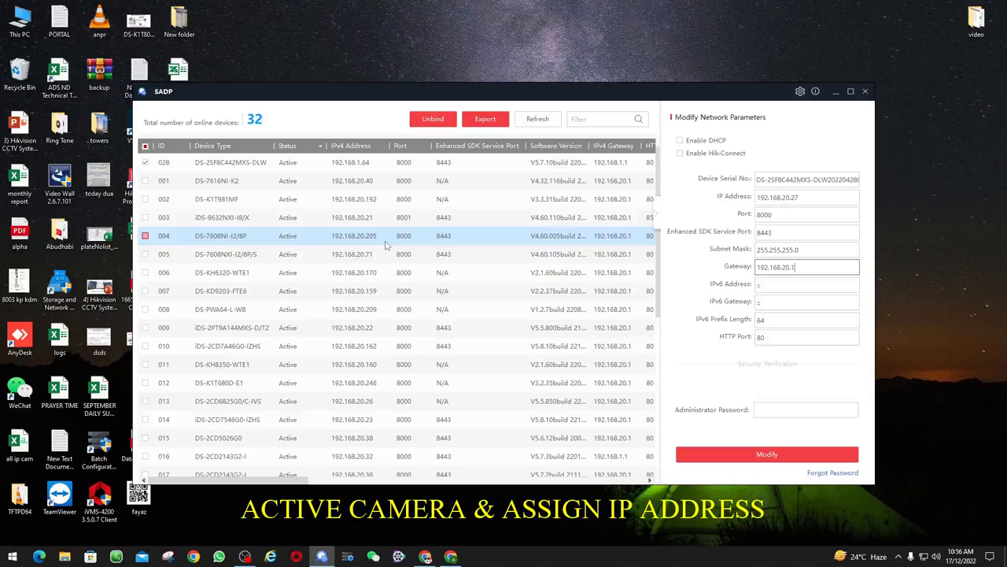
# Authorize with the admin password and apply the new network parameters
pyautogui.click(782, 411)
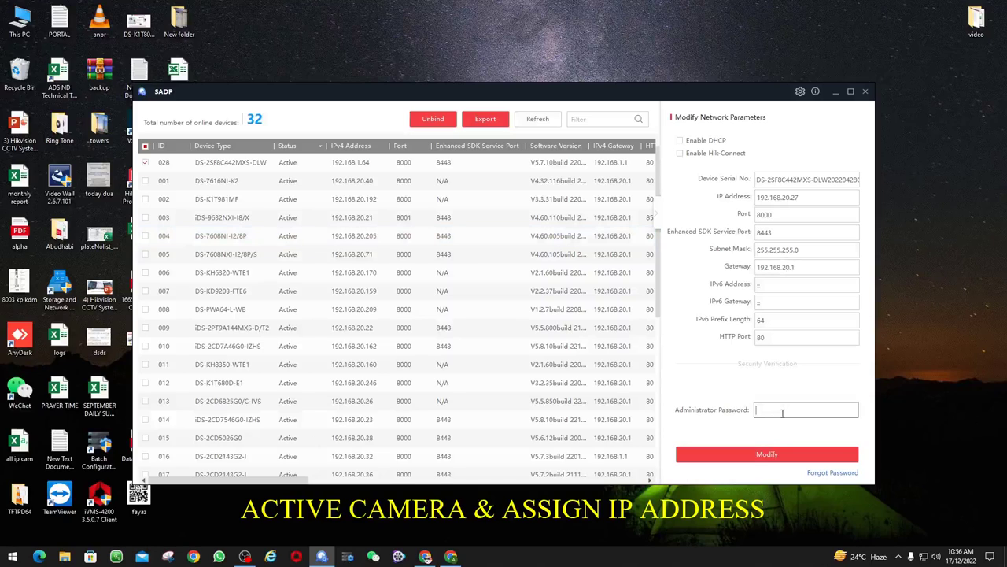
pyautogui.write('*******')
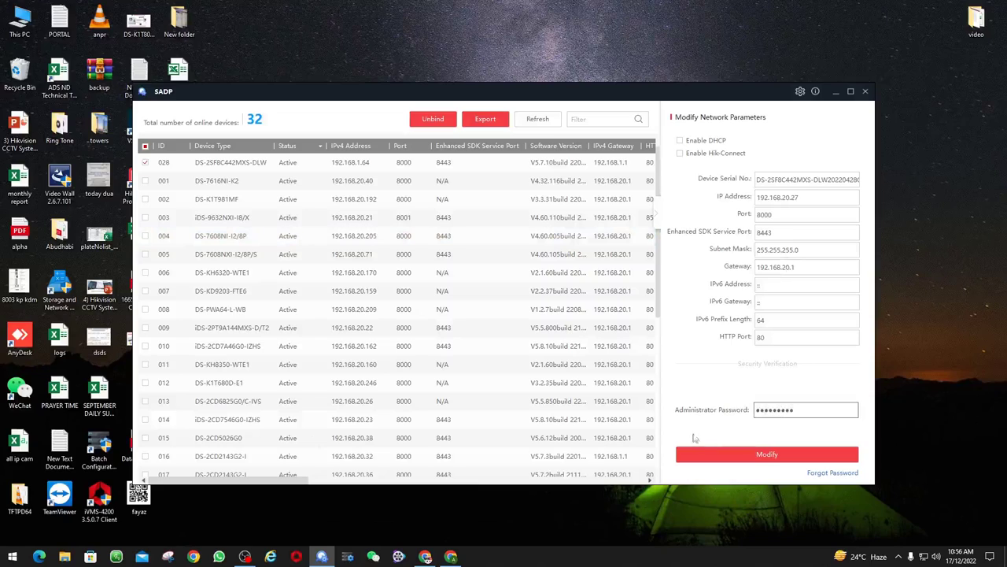
pyautogui.click(712, 450)
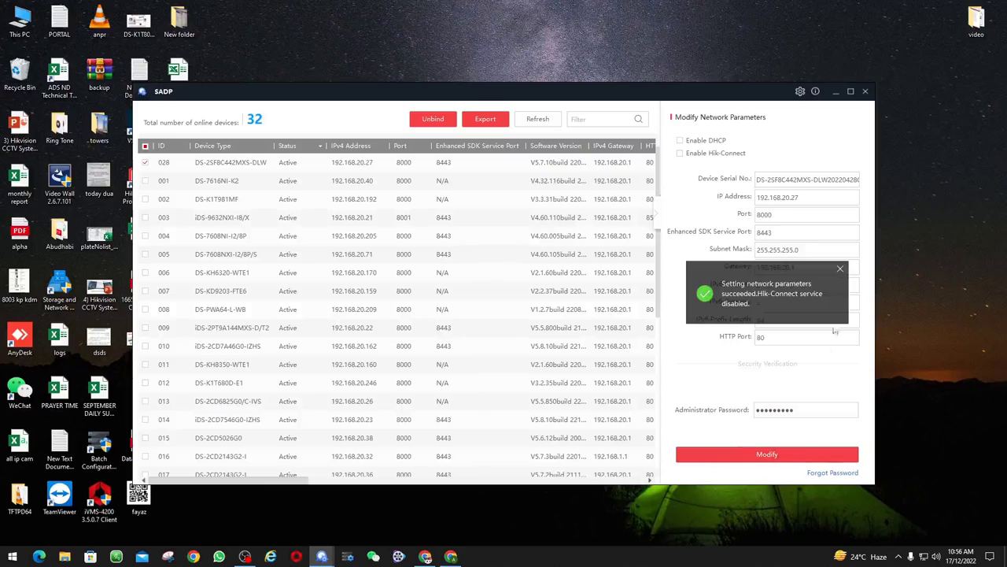
pyautogui.click(840, 268)
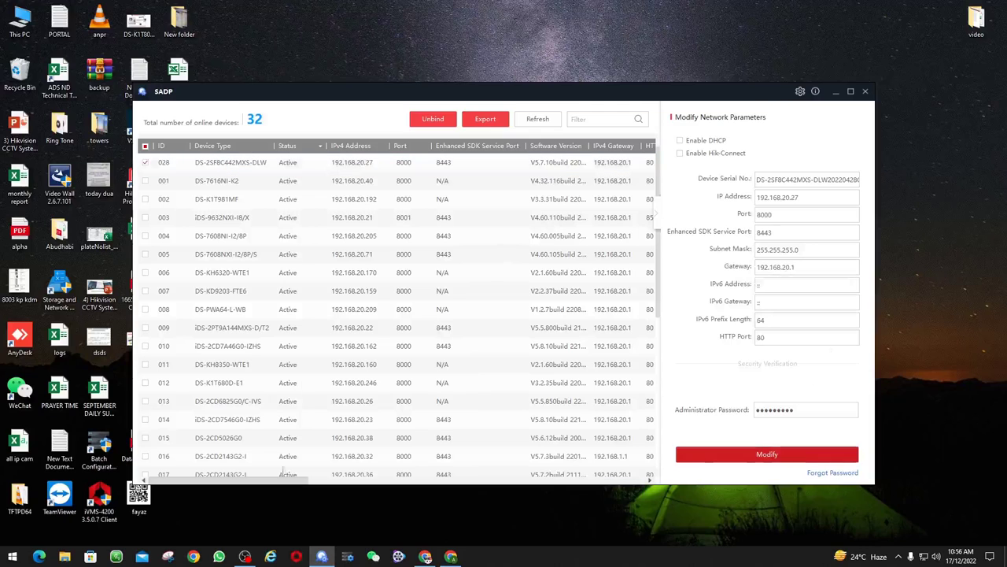
# Log in to the camera at 192.168.20.27 in Internet Explorer as admin and start live view on all channels
pyautogui.click(270, 556)
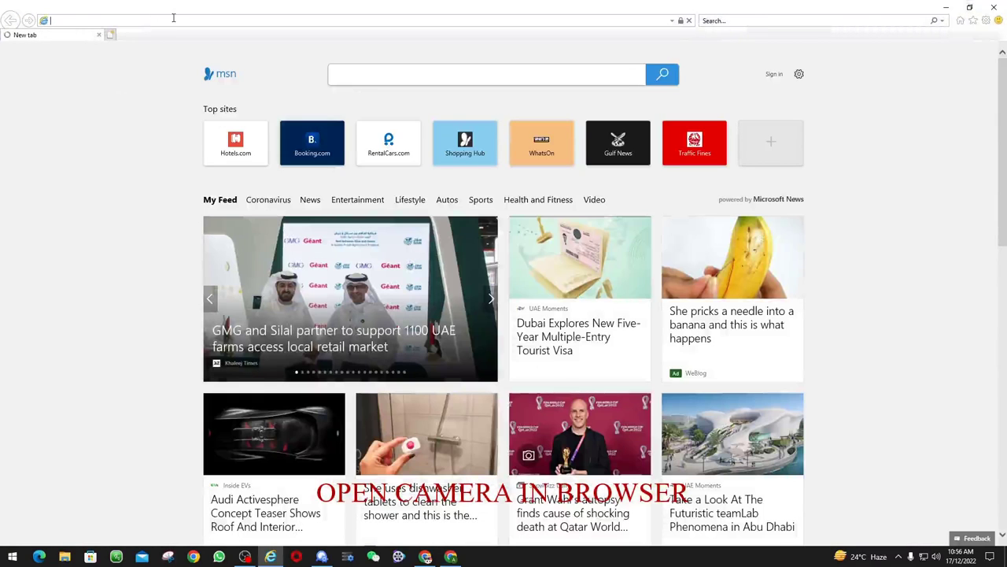
pyautogui.click(174, 19)
pyautogui.write('1')
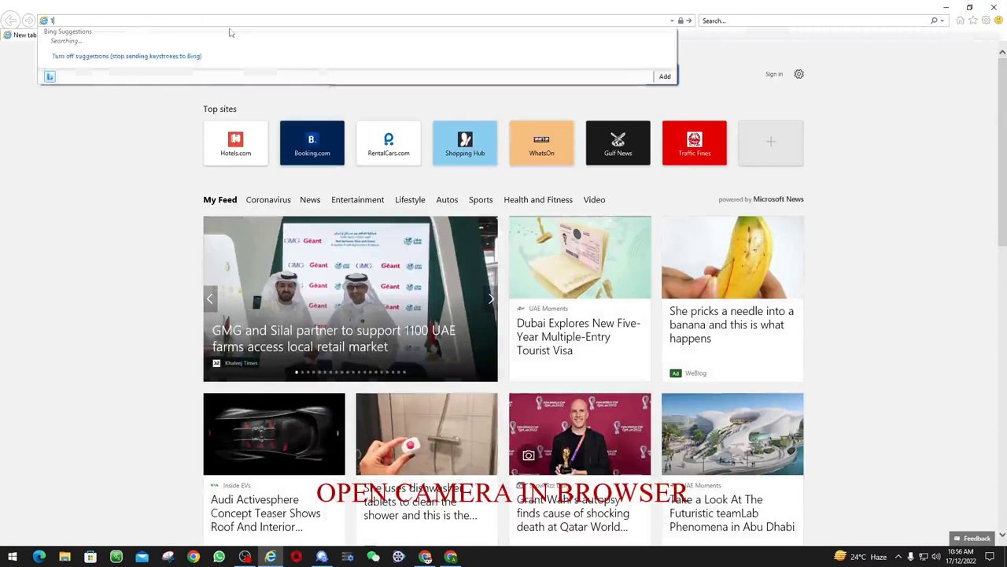
pyautogui.write('92.16')
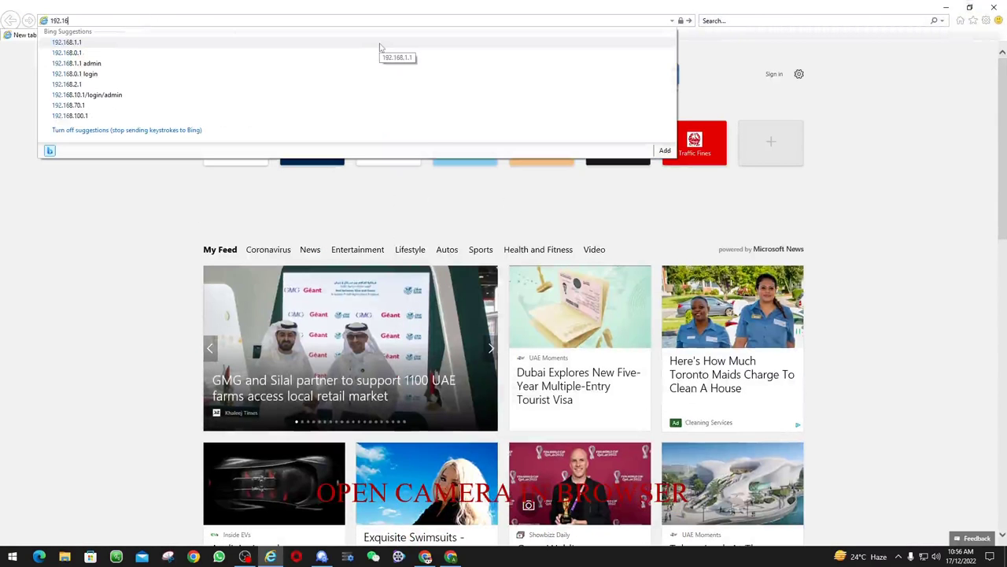
pyautogui.write('8.20.27')
pyautogui.press('Return')
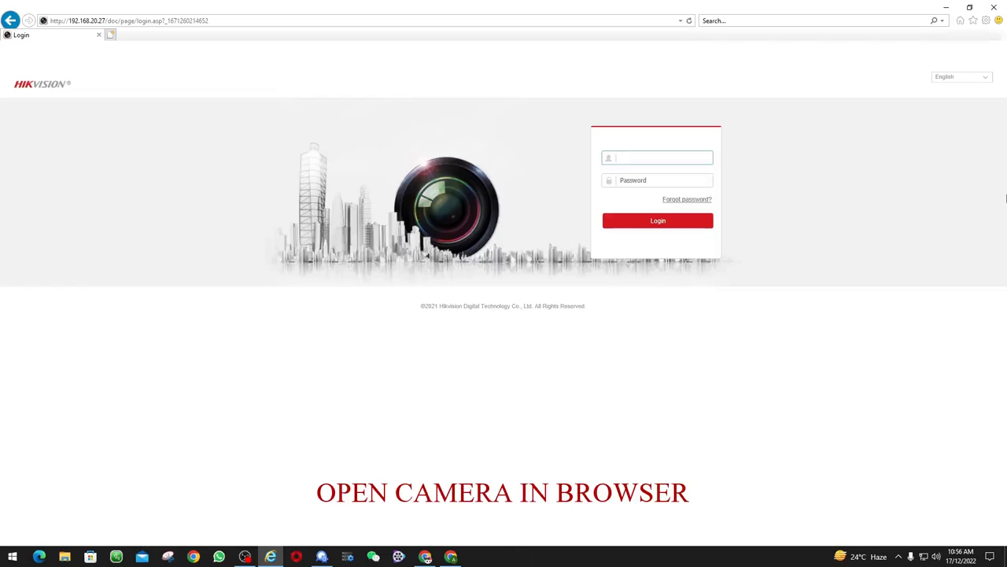
pyautogui.write('admin')
pyautogui.press('Tab')
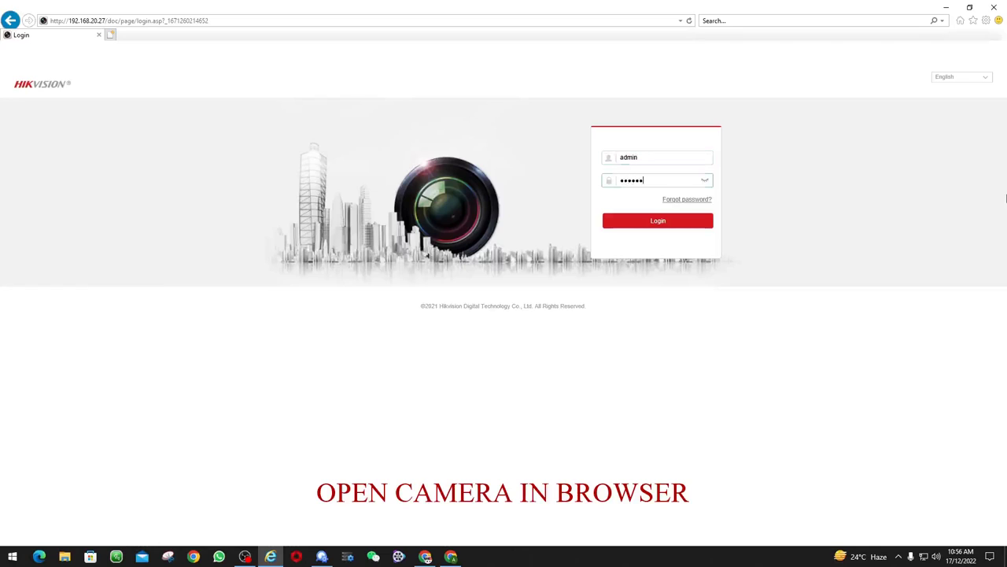
pyautogui.press('Return')
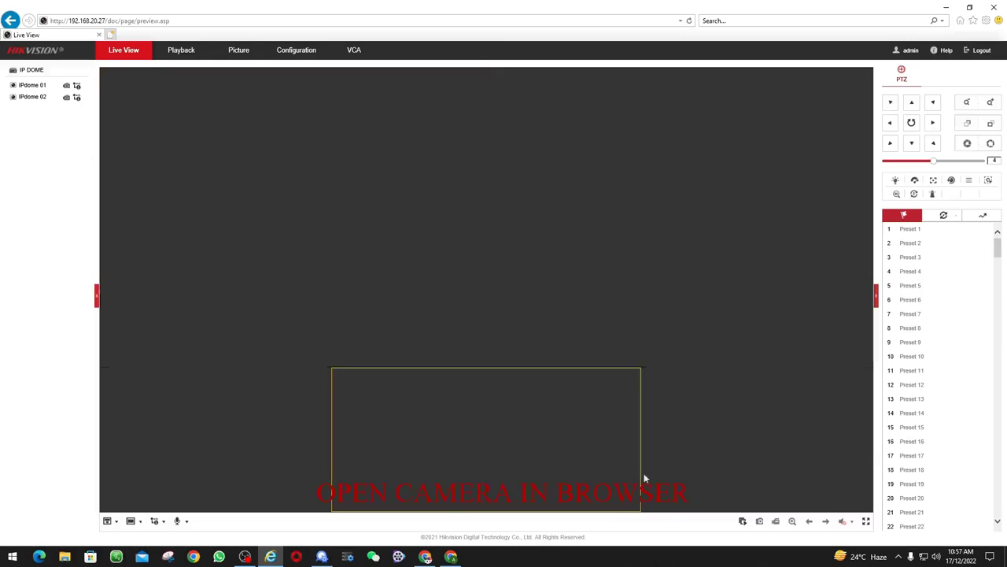
pyautogui.click(743, 521)
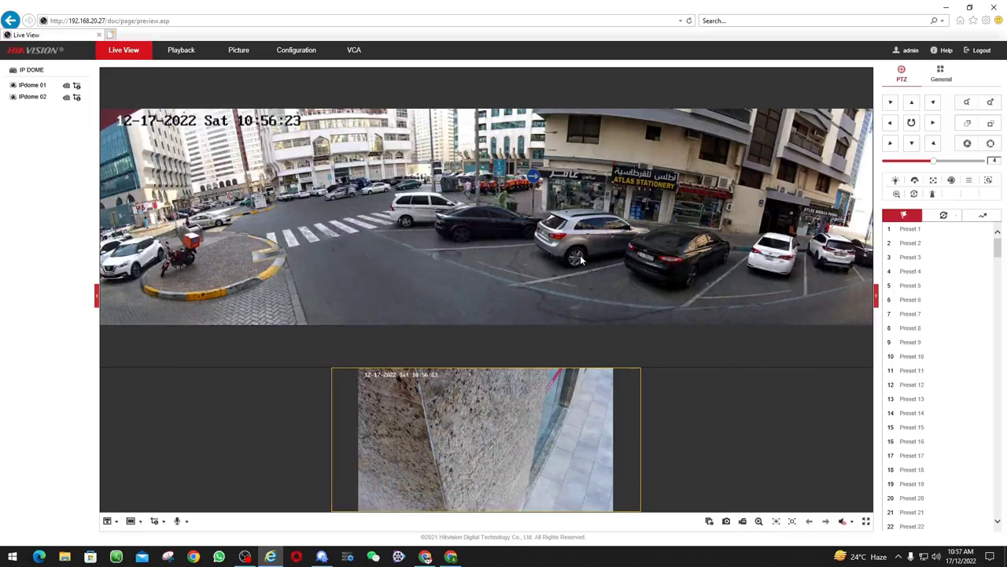
# Set Image Stitching's Best Stitching Distance to 22 m, save, and return to Live View
pyautogui.click(296, 50)
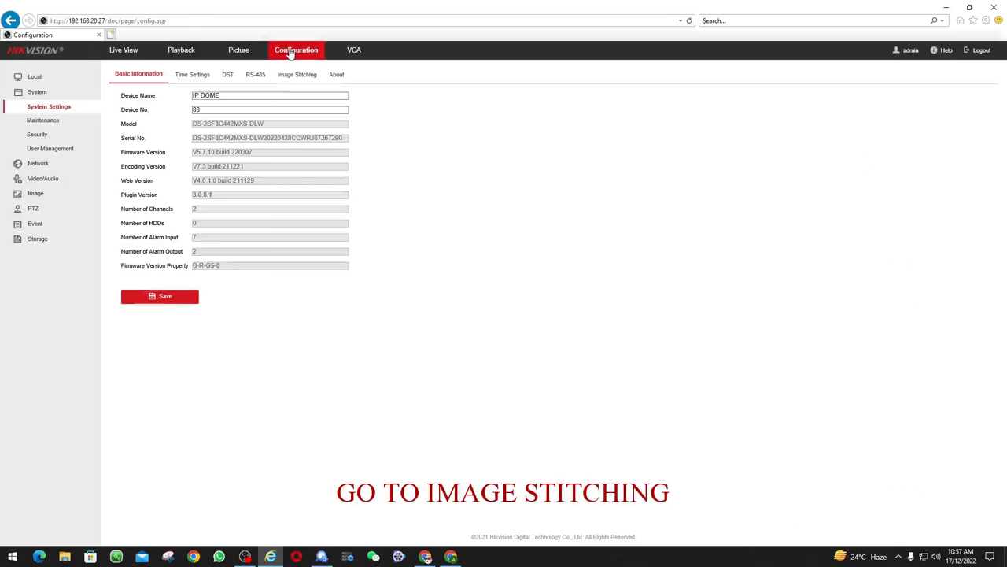
pyautogui.click(302, 77)
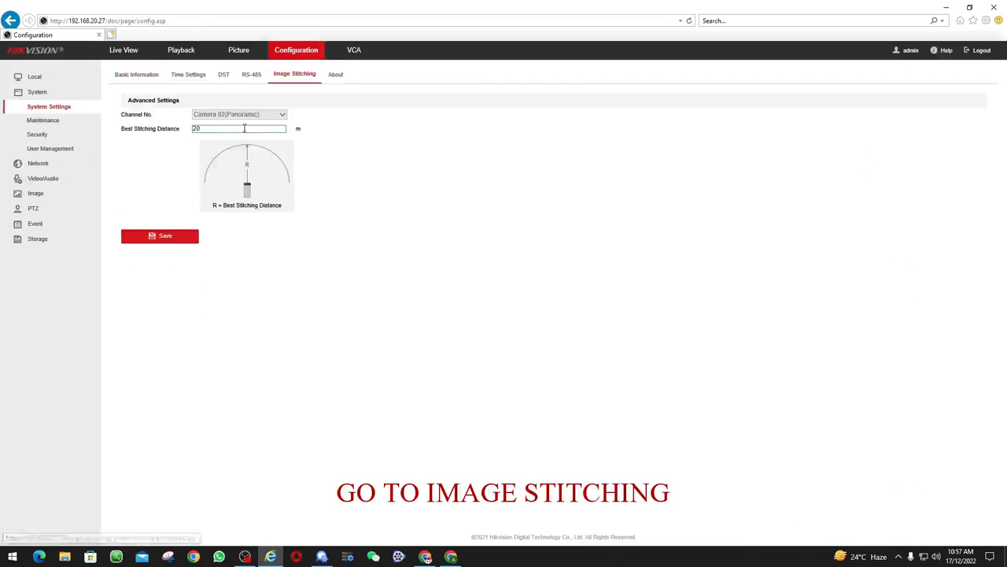
pyautogui.moveTo(229, 127); pyautogui.dragTo(122, 123)
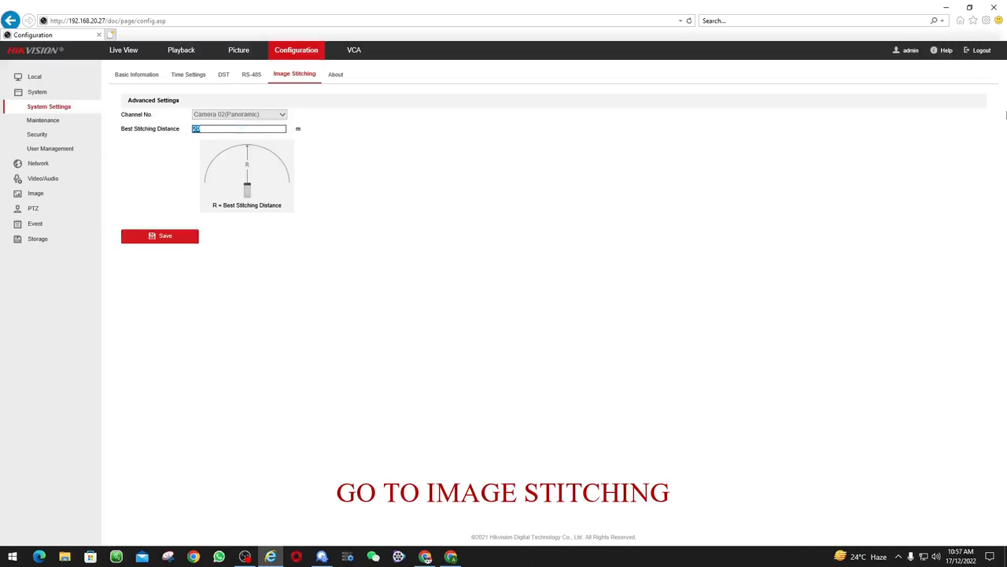
pyautogui.write('22')
pyautogui.click(180, 240)
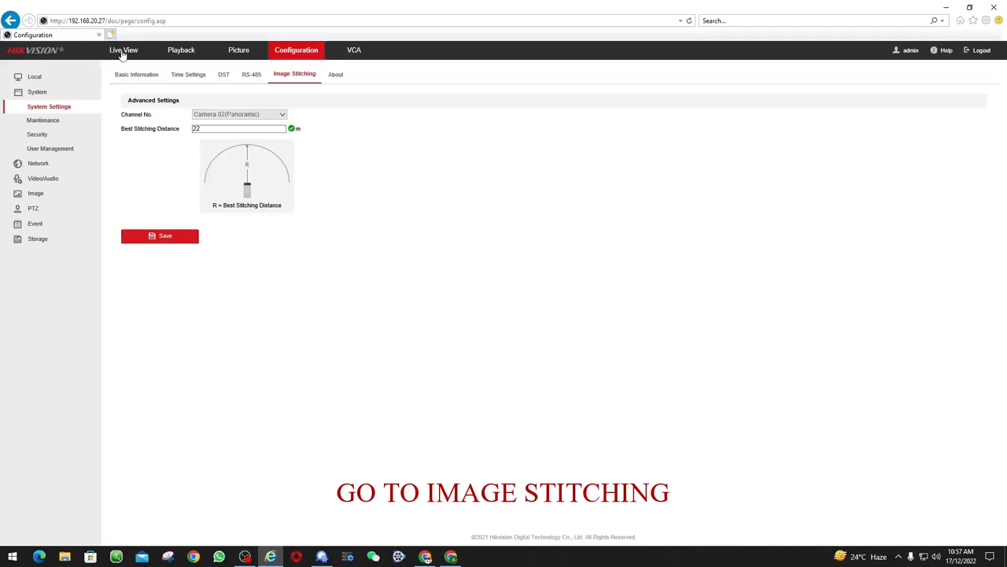
pyautogui.click(123, 51)
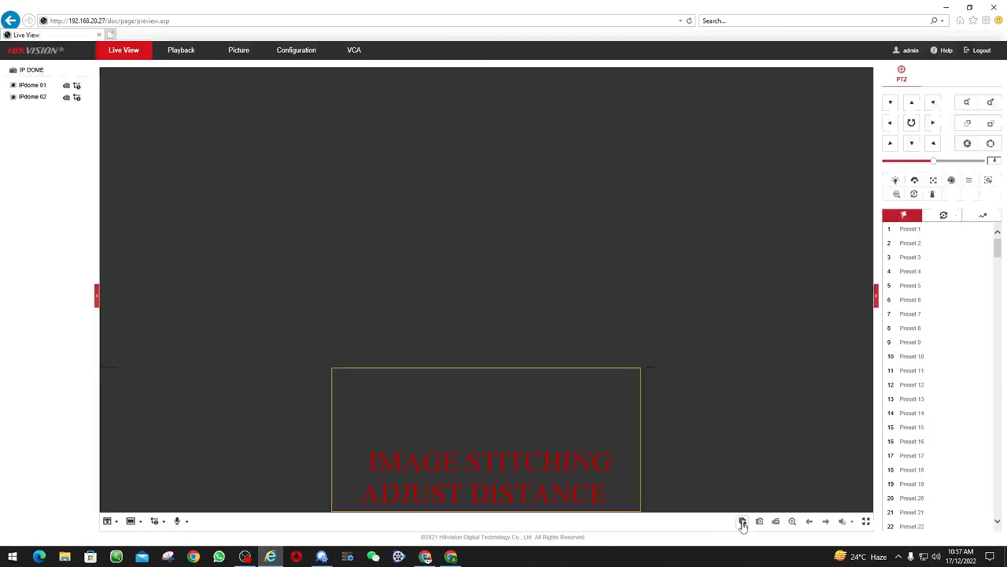
# Open the IPdome 01 feed, then tilt it up and pan right toward the parked cars
pyautogui.click(742, 522)
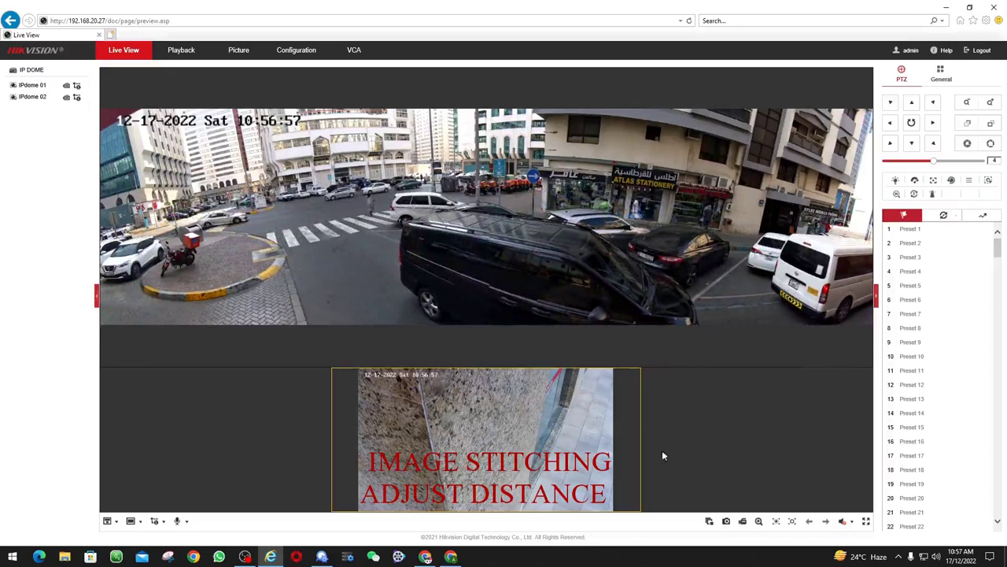
pyautogui.click(710, 521)
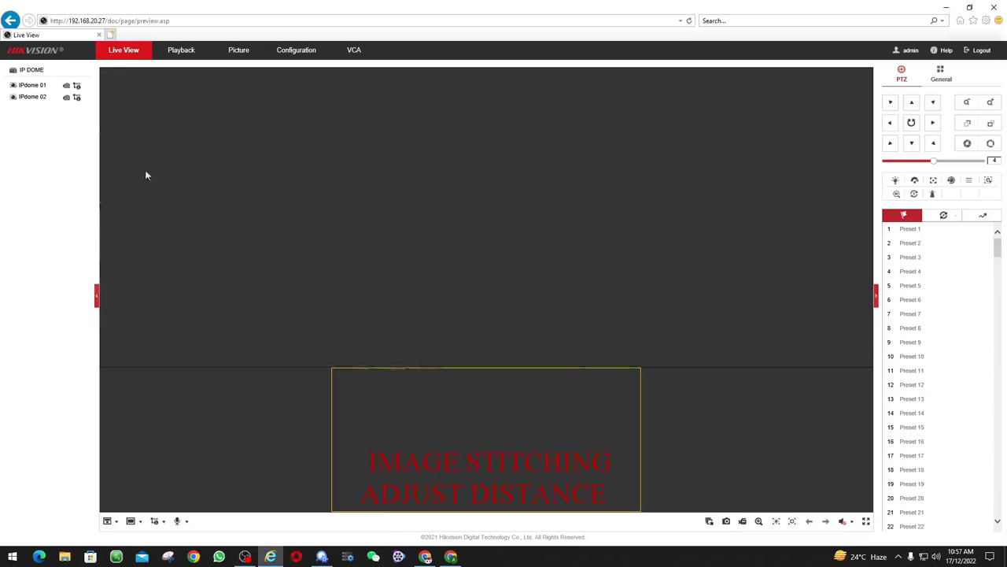
pyautogui.doubleClick(23, 97)
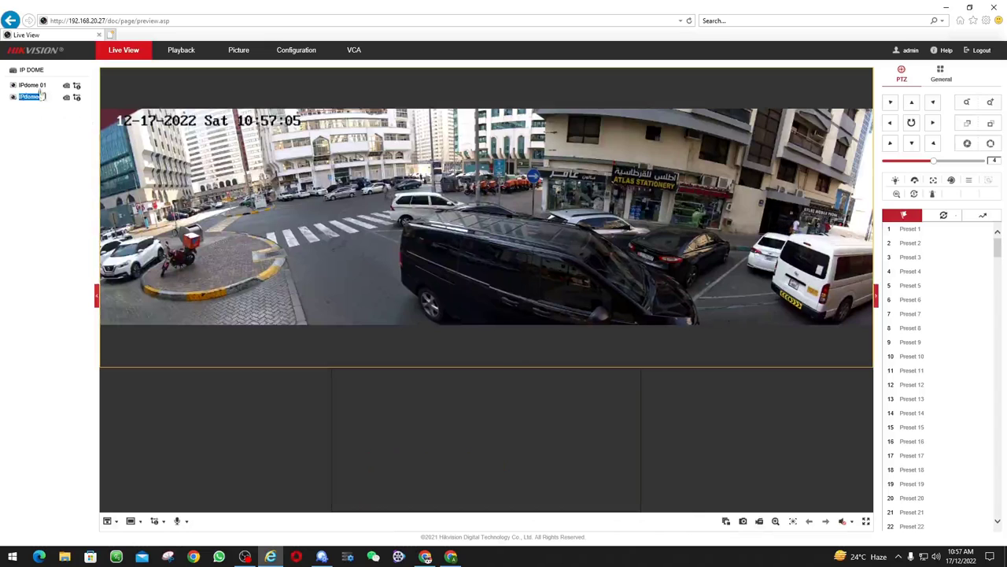
pyautogui.doubleClick(24, 85)
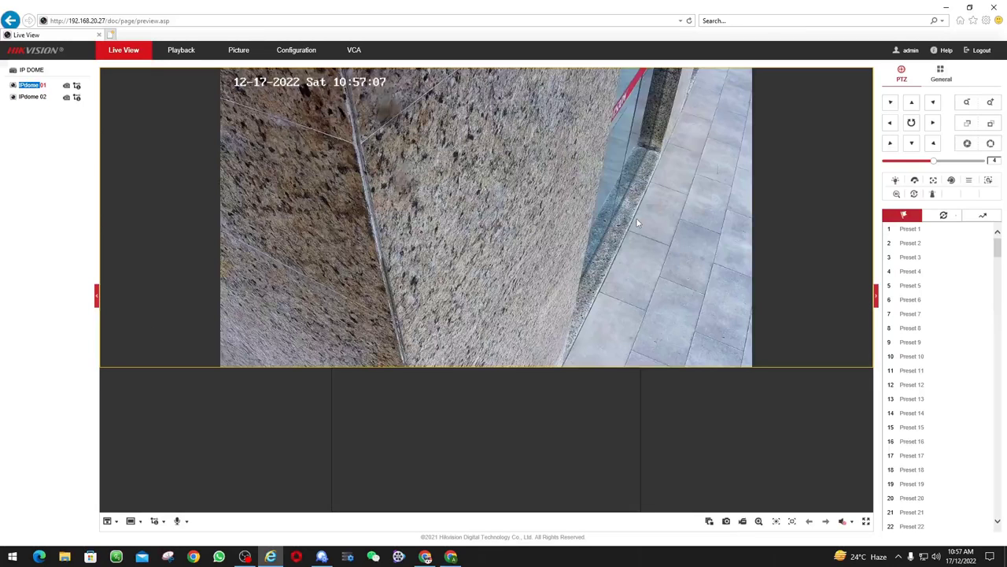
pyautogui.click(913, 107)
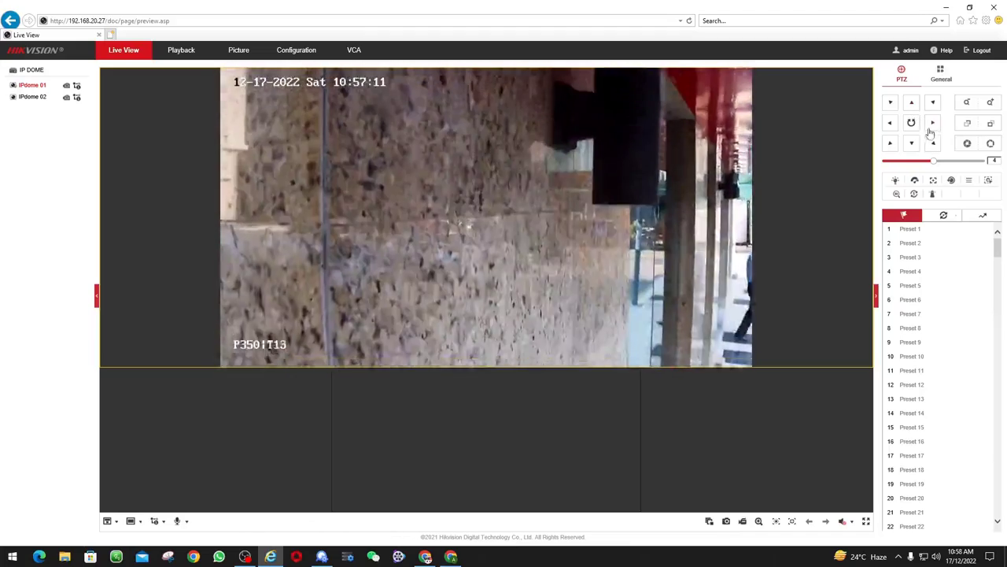
pyautogui.click(935, 128)
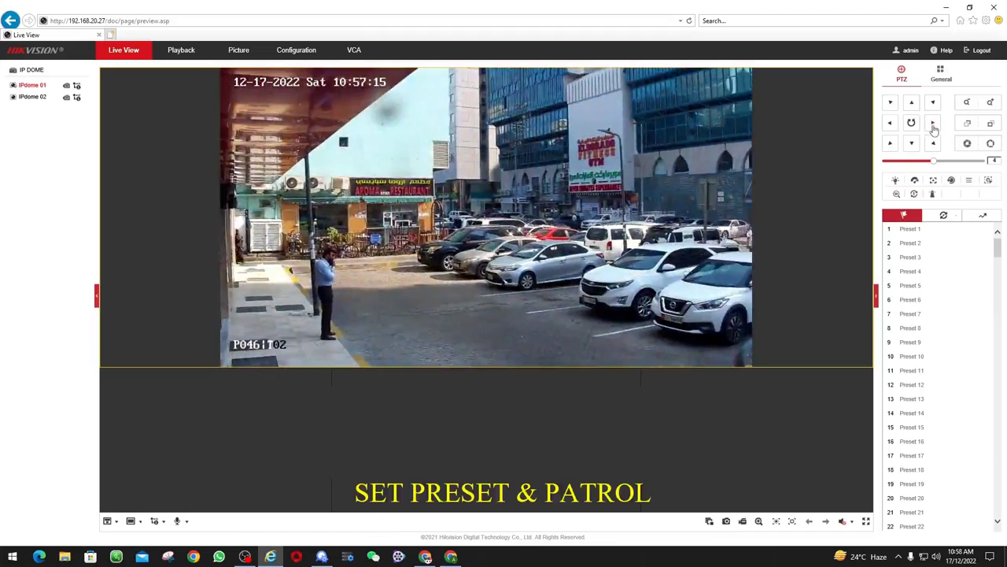
# Pan right and tilt down toward the street, then save that view as Preset 1
pyautogui.click(934, 128)
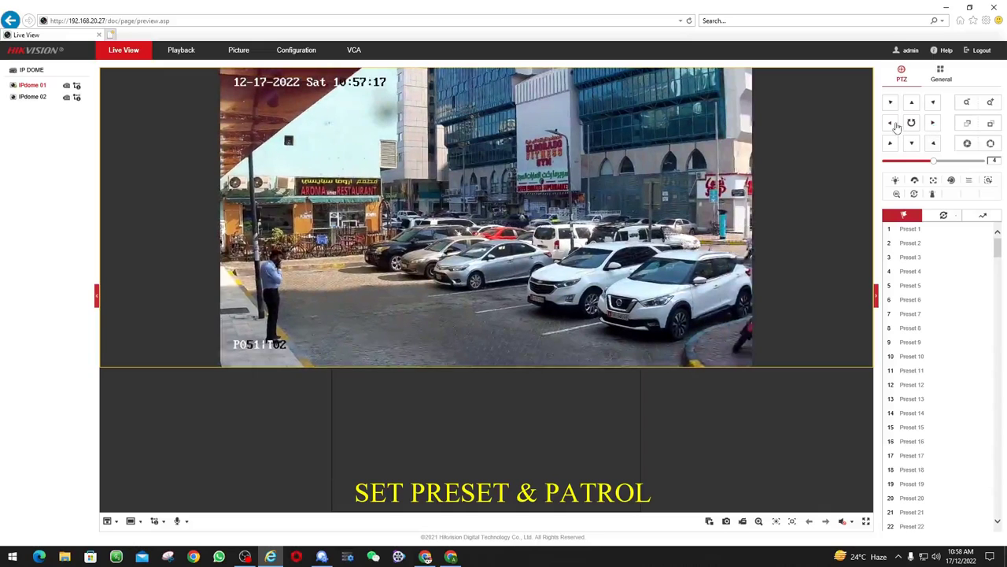
pyautogui.click(893, 124)
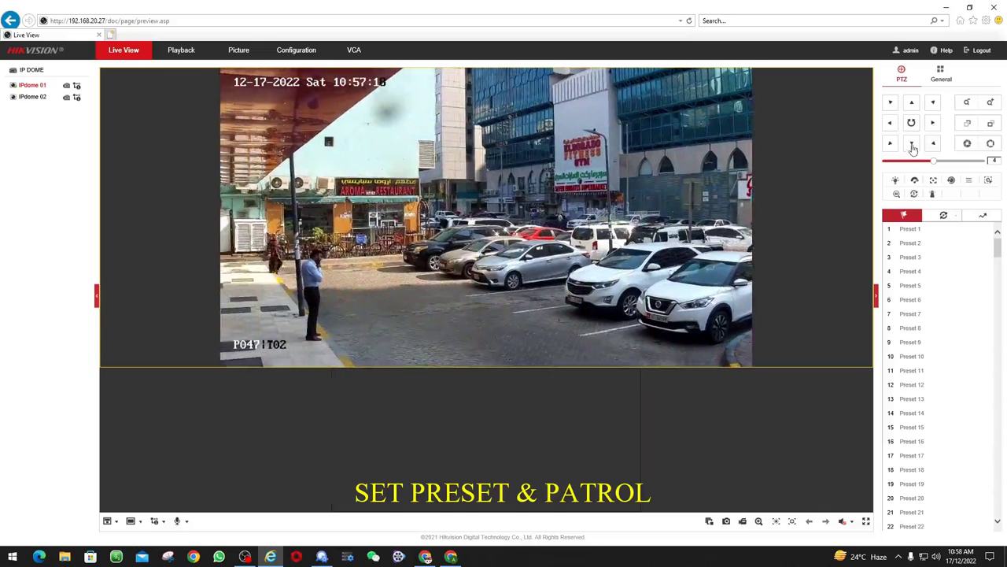
pyautogui.click(913, 148)
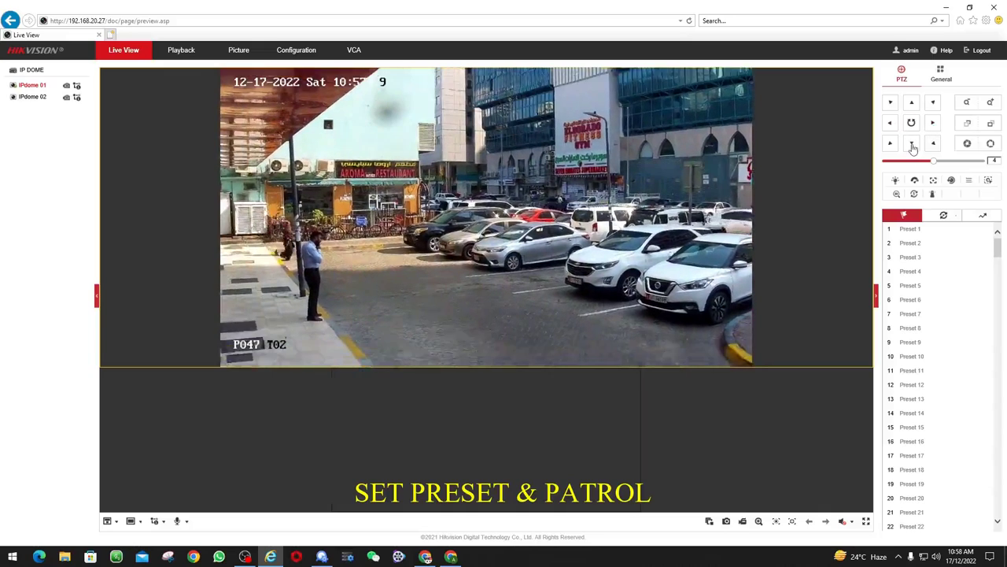
pyautogui.moveTo(911, 234)
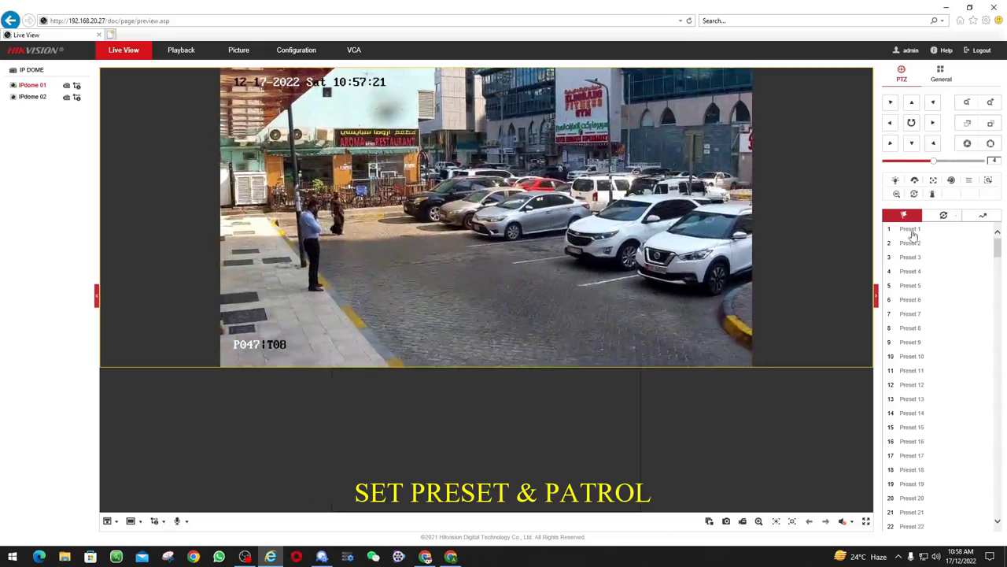
pyautogui.click(989, 230)
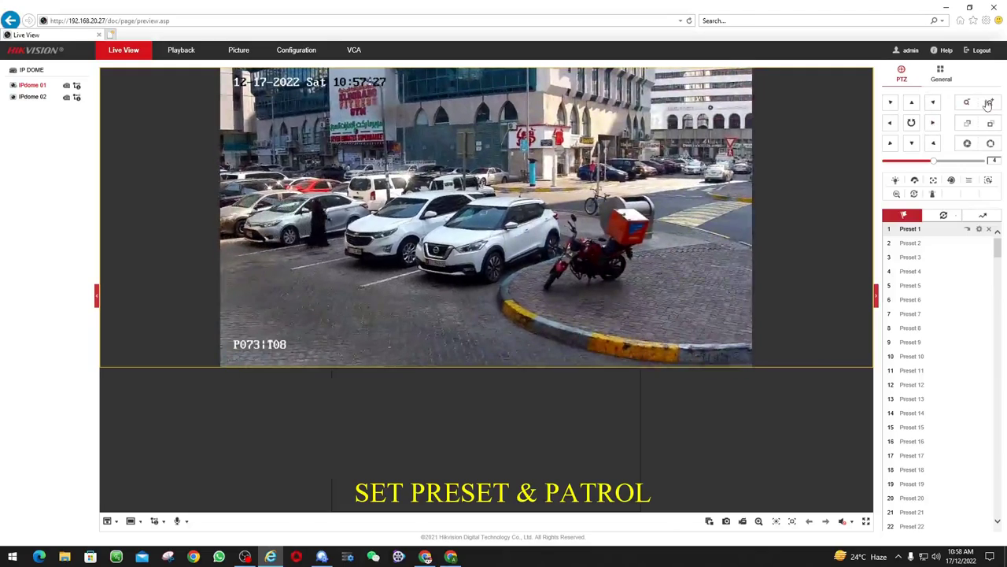
# Zoom in on the building facades and save that view as Preset 2
pyautogui.click(990, 104)
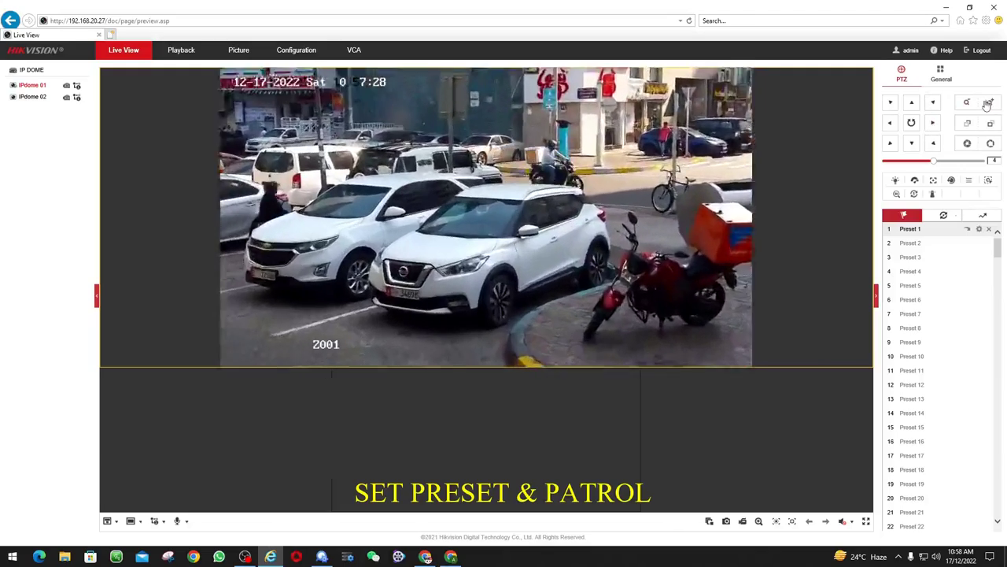
pyautogui.click(912, 103)
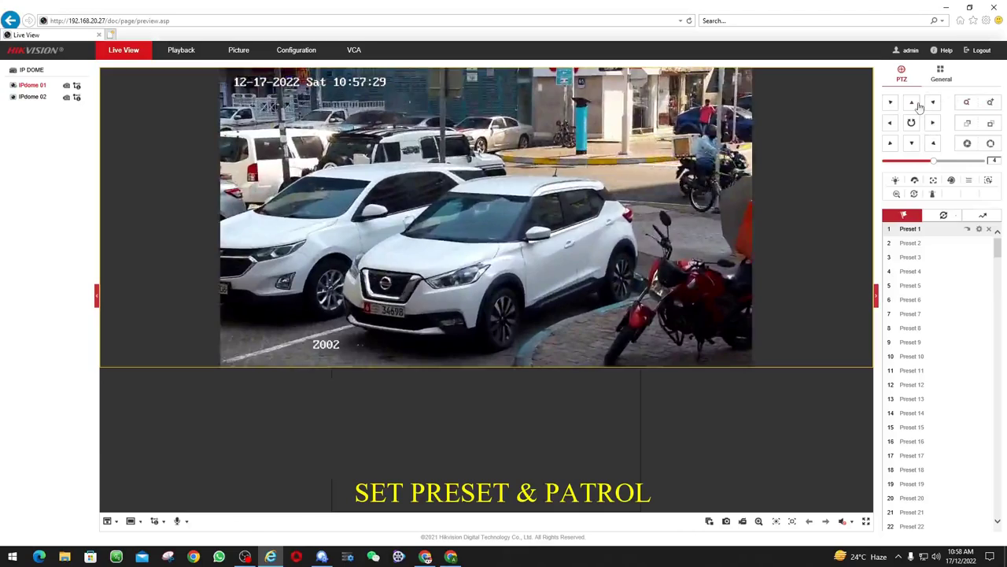
pyautogui.click(991, 108)
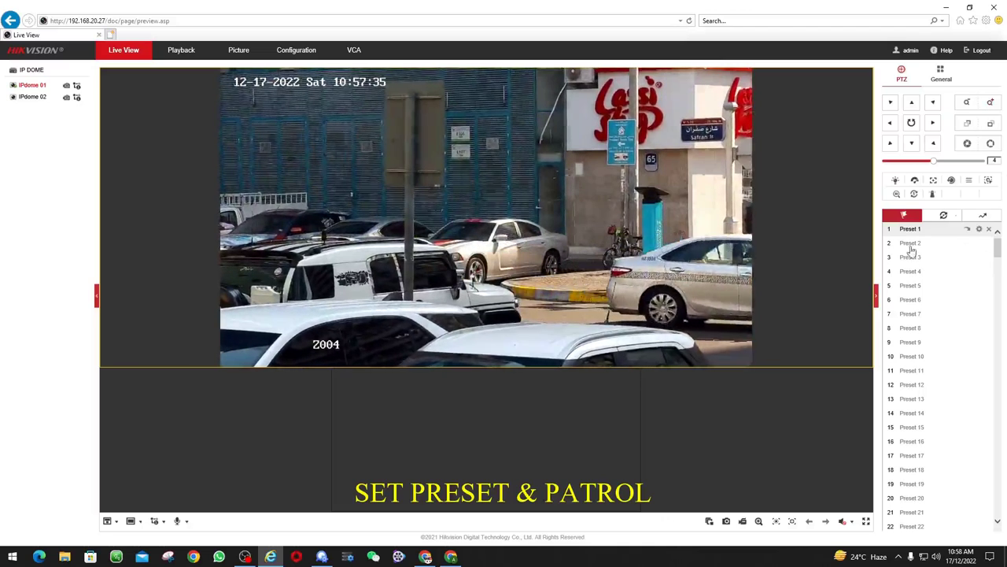
pyautogui.click(932, 246)
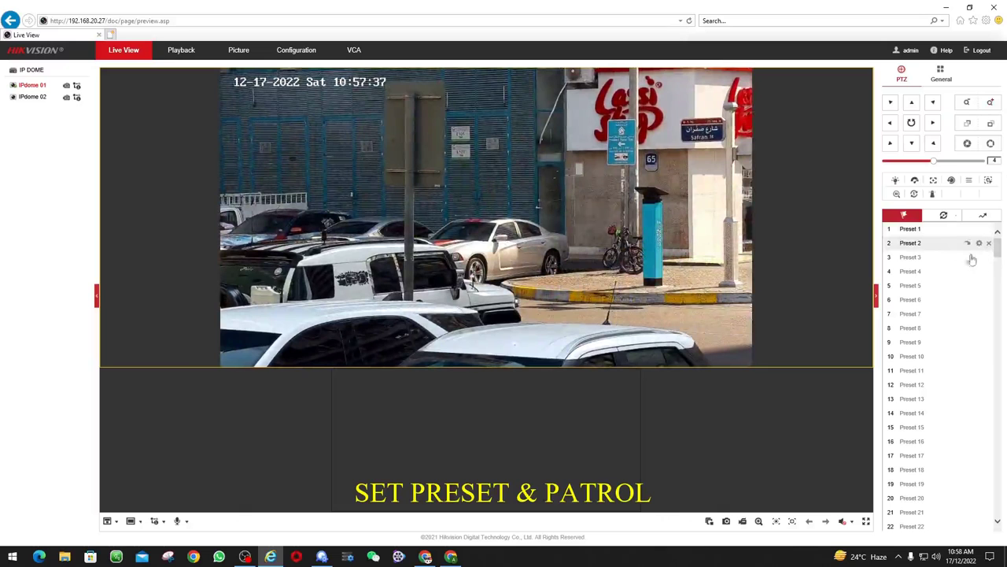
# Save a zoomed view of the taxi and pedestrian as Preset 3 and the donation kiosk as Preset 4
pyautogui.click(916, 263)
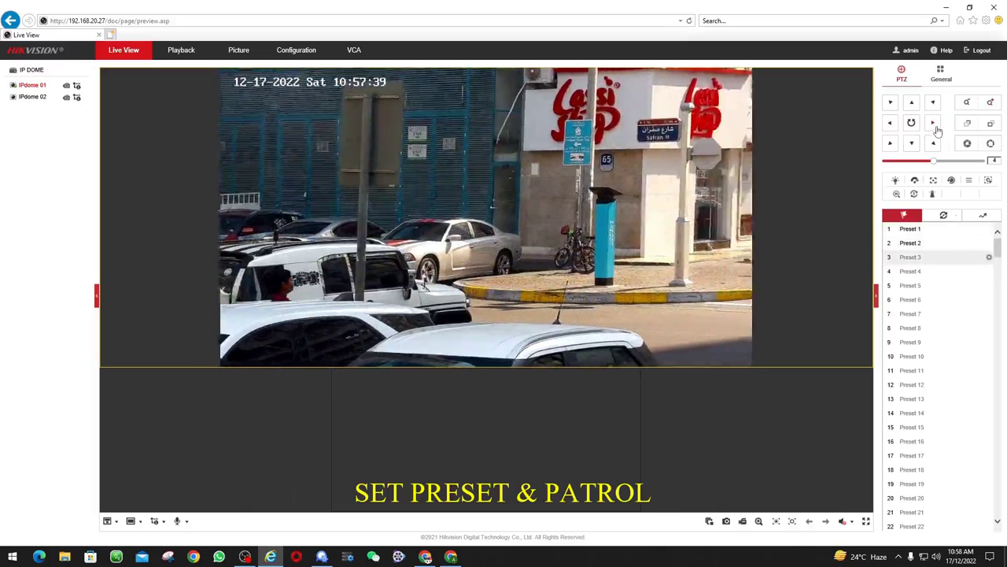
pyautogui.click(934, 124)
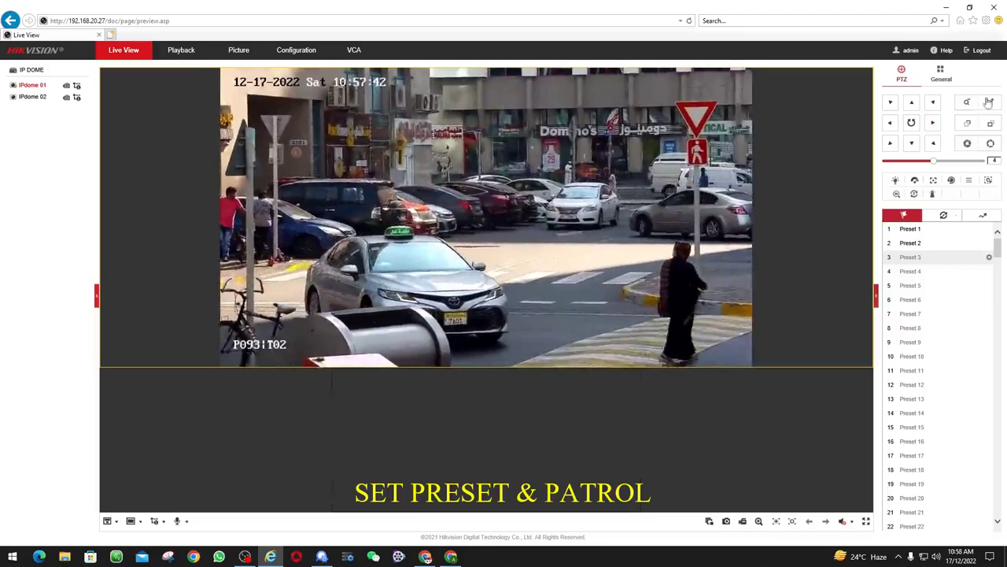
pyautogui.click(990, 103)
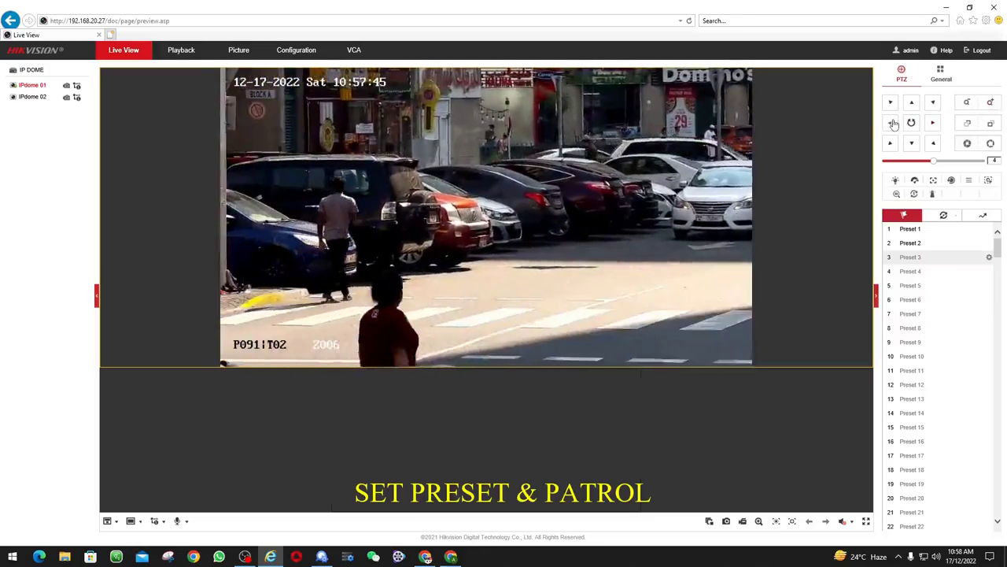
pyautogui.click(990, 258)
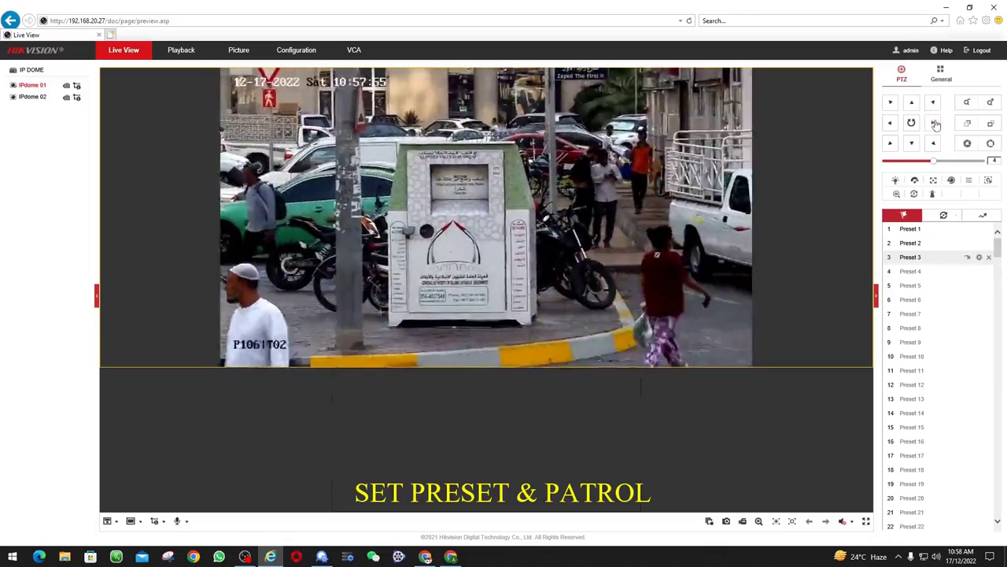
pyautogui.click(990, 102)
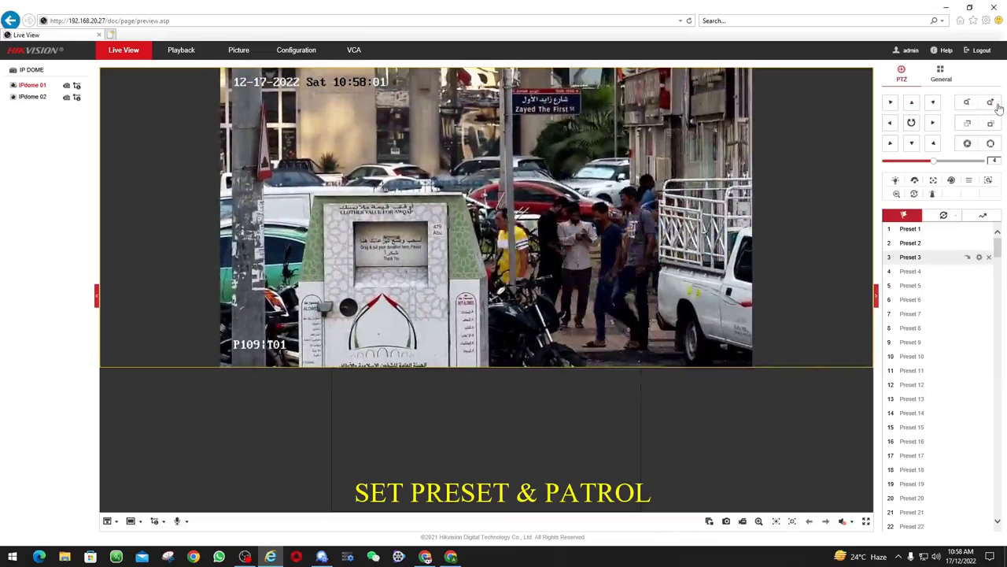
pyautogui.click(933, 123)
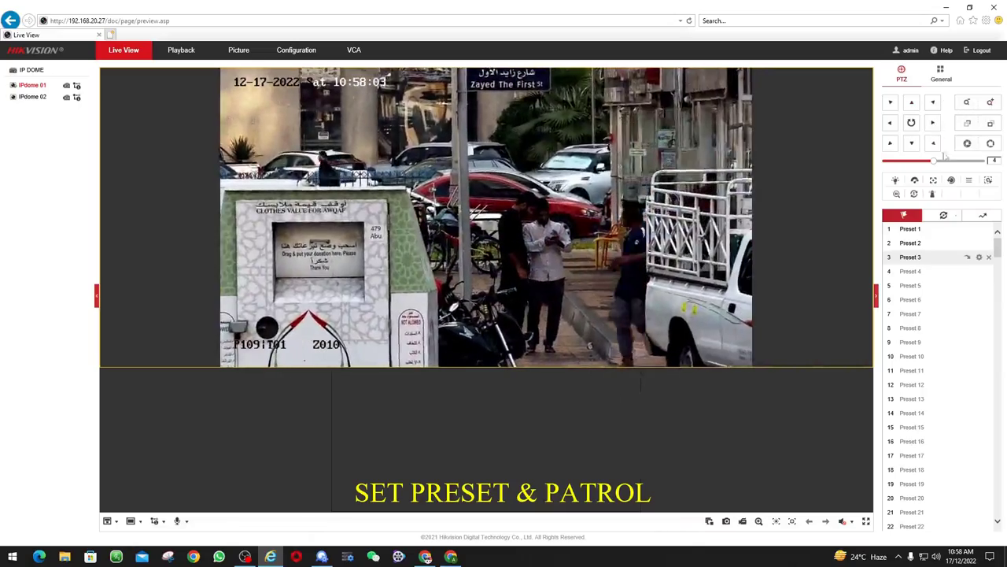
pyautogui.click(989, 272)
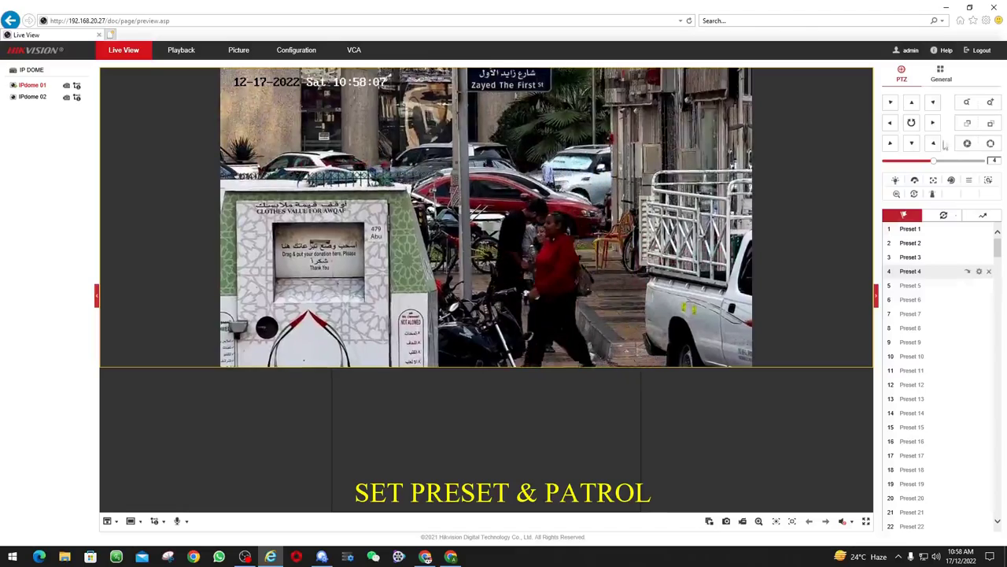
# Save a zoomed street-sign view as Preset 6, then frame the crossroads for Preset 7
pyautogui.click(969, 108)
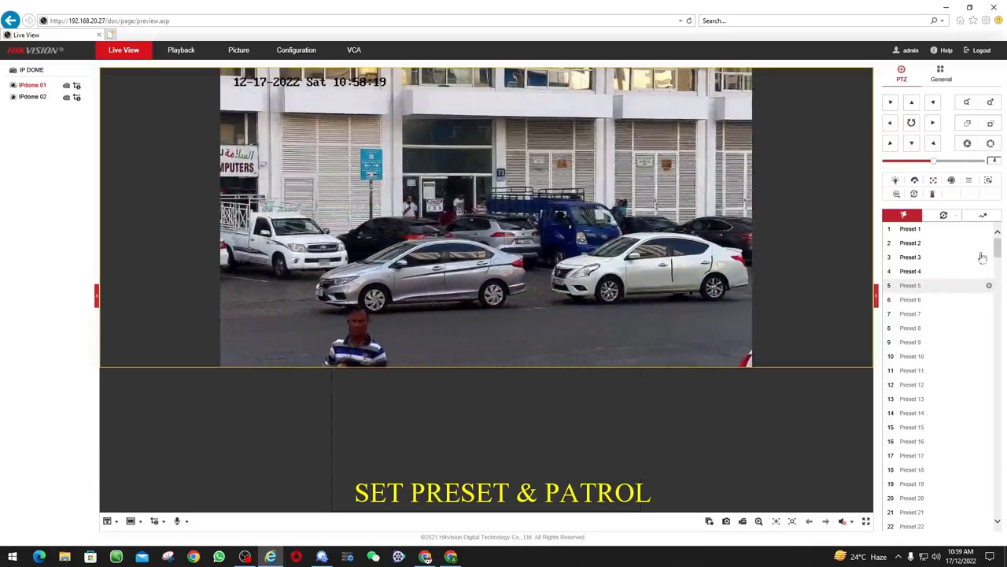
pyautogui.click(934, 124)
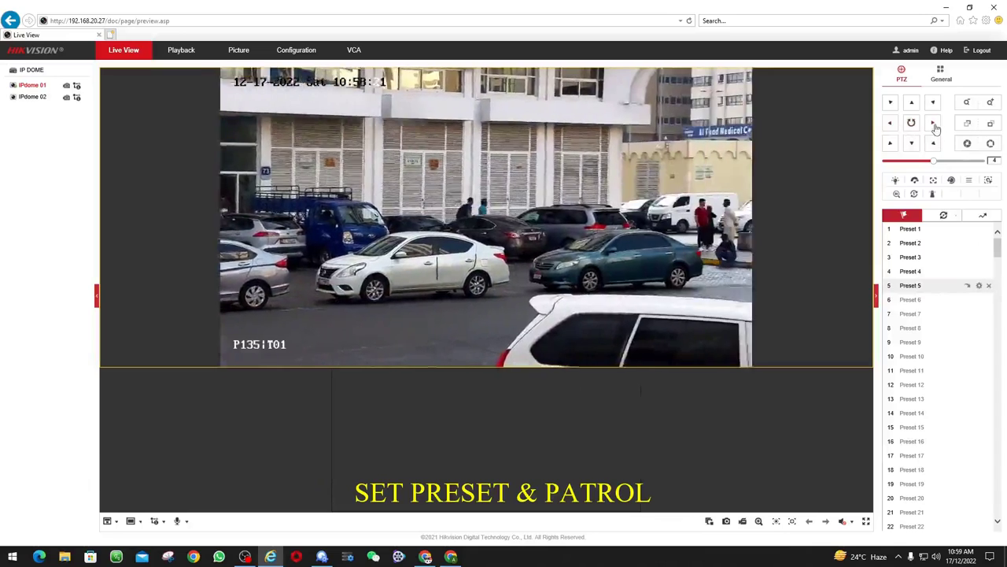
pyautogui.click(991, 105)
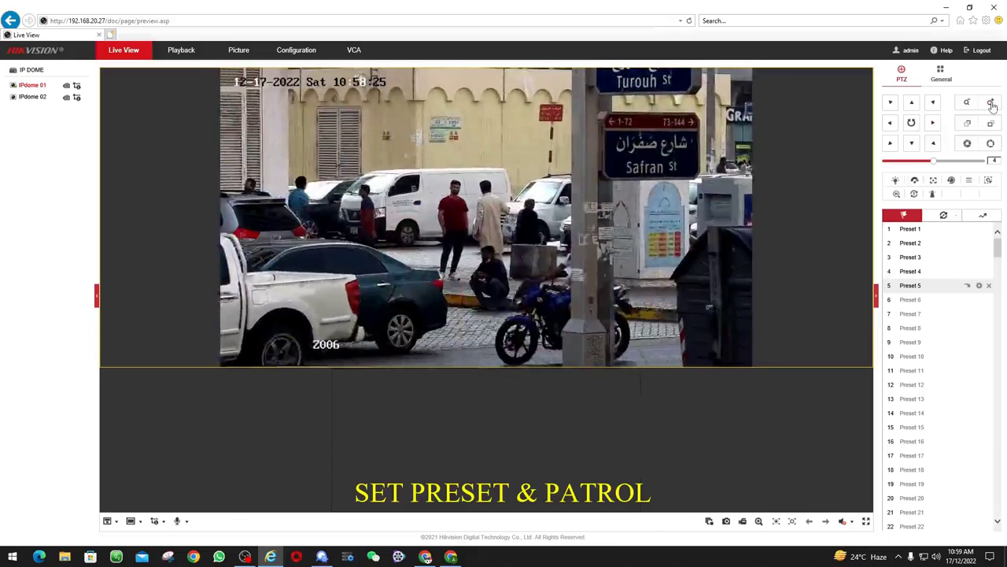
pyautogui.click(989, 301)
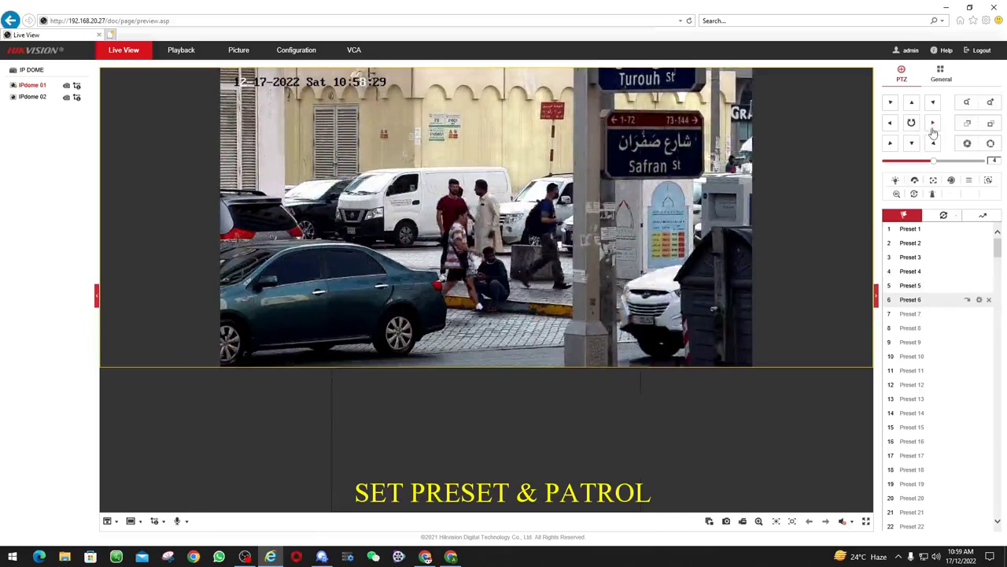
pyautogui.click(932, 129)
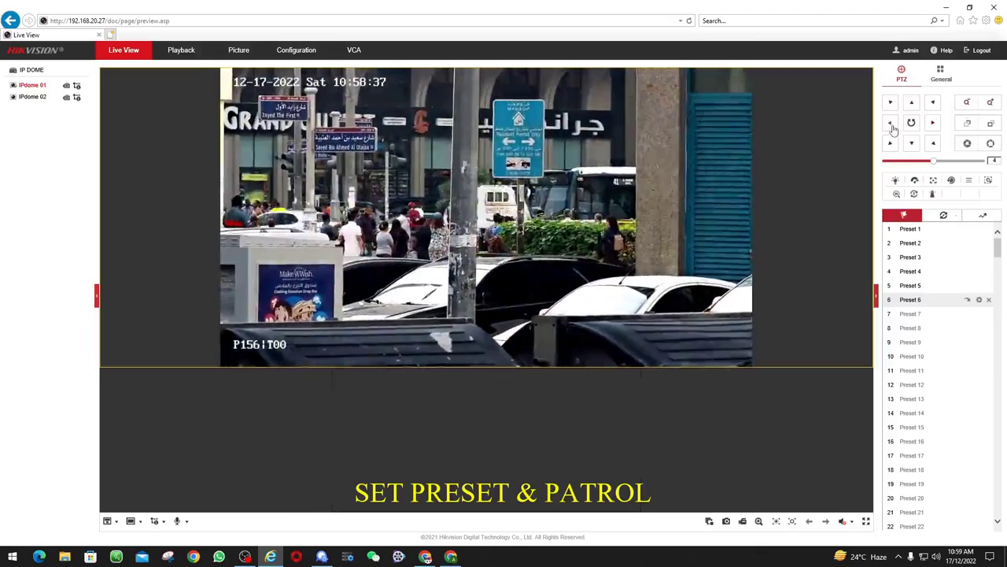
pyautogui.click(995, 110)
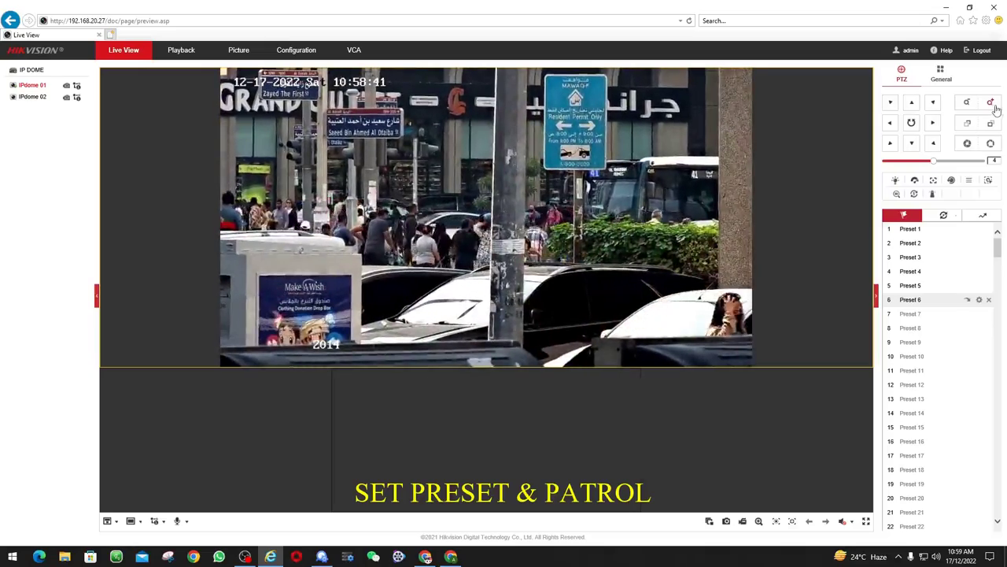
pyautogui.moveTo(990, 317)
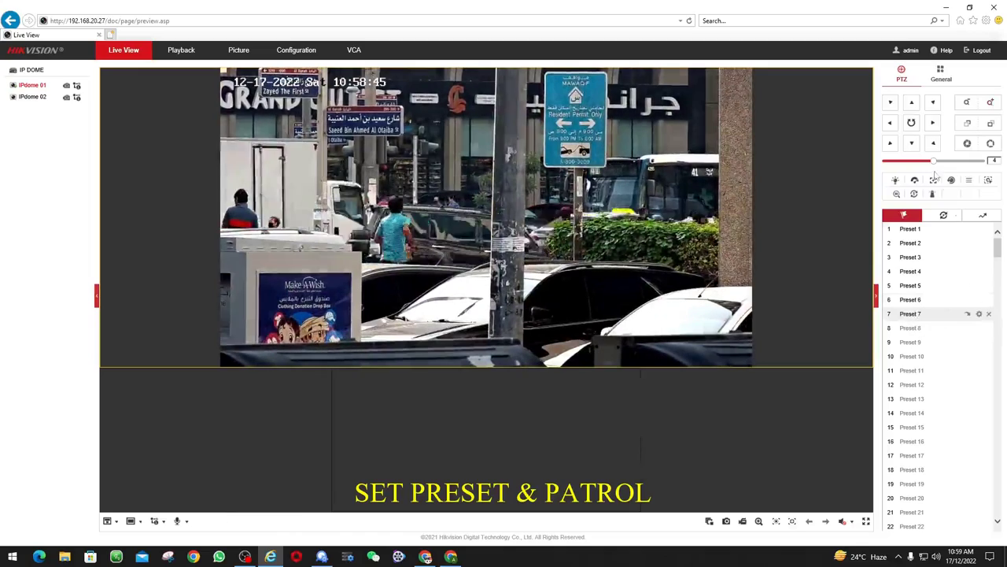
# Pan, tilt and zoom onto the Yateem Optician entrance and parked cars, then save it as Preset 8
pyautogui.click(932, 126)
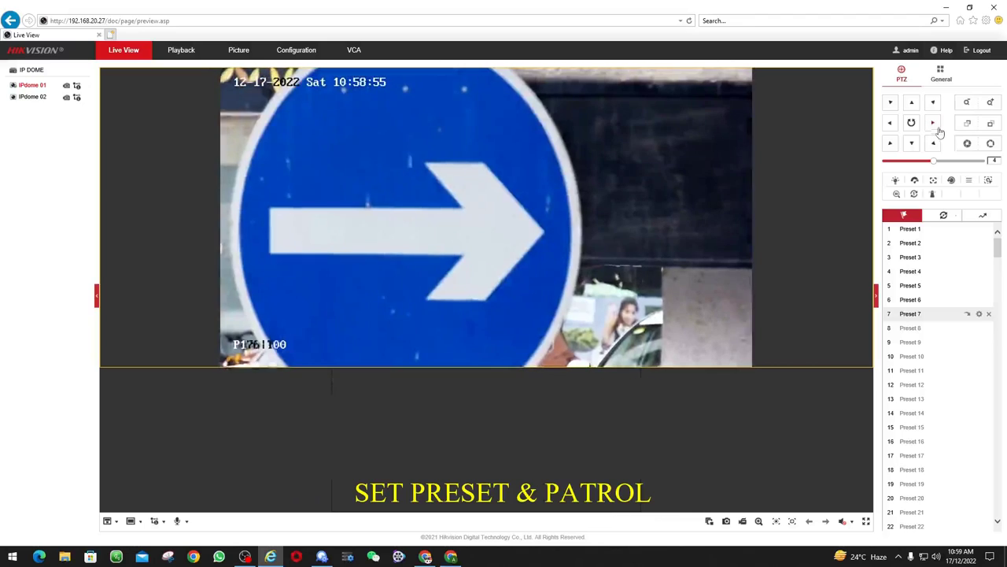
pyautogui.click(939, 131)
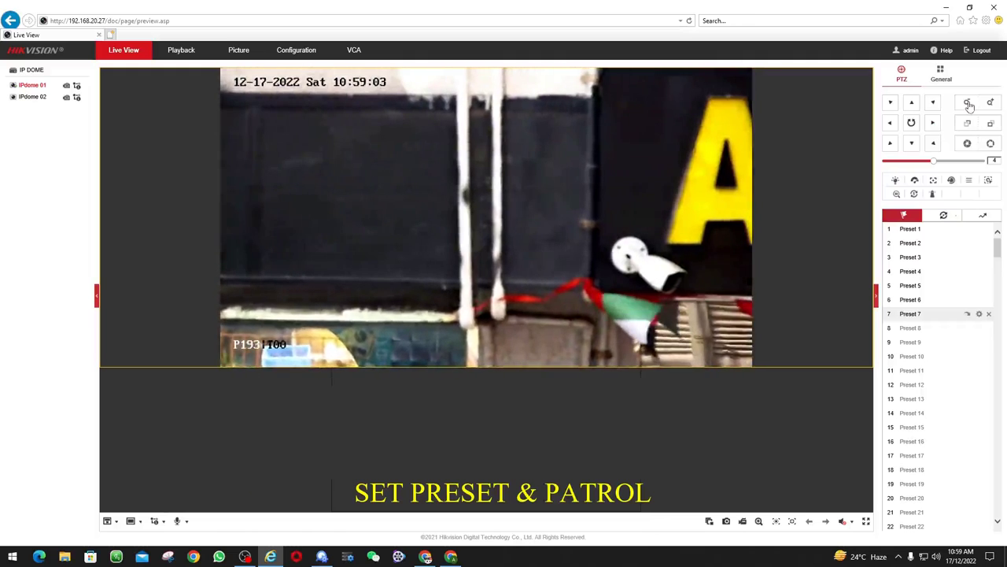
pyautogui.click(969, 105)
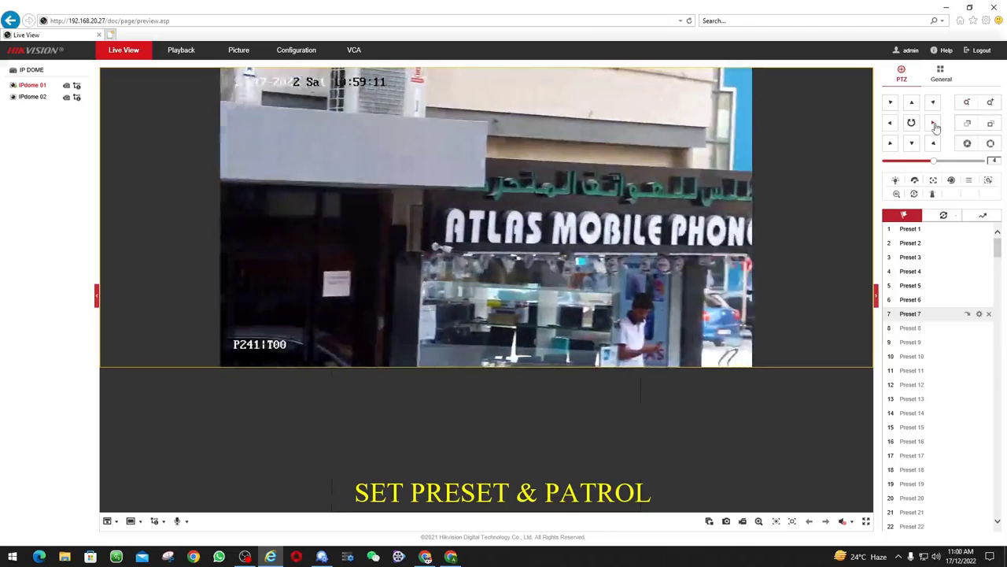
pyautogui.click(934, 124)
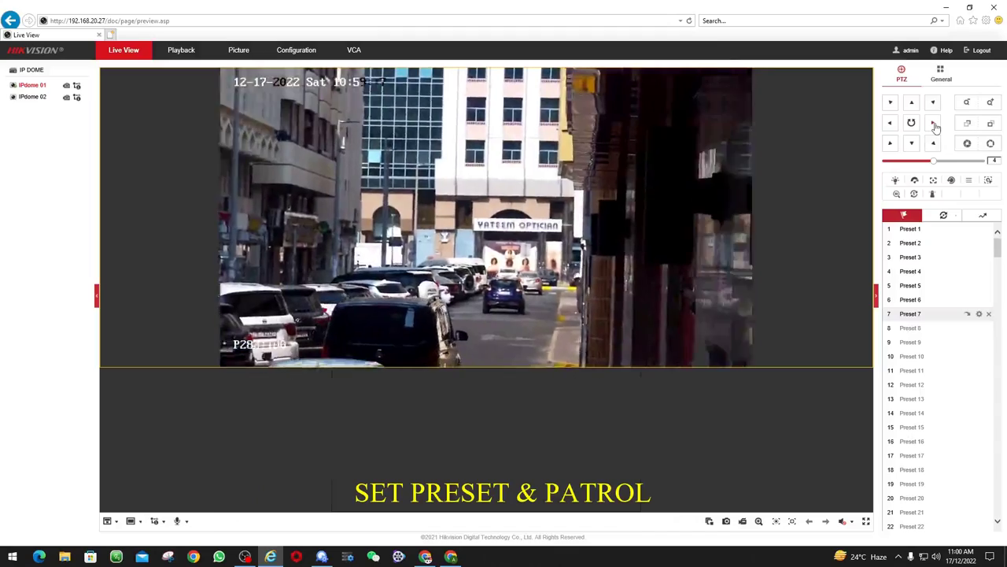
pyautogui.click(889, 123)
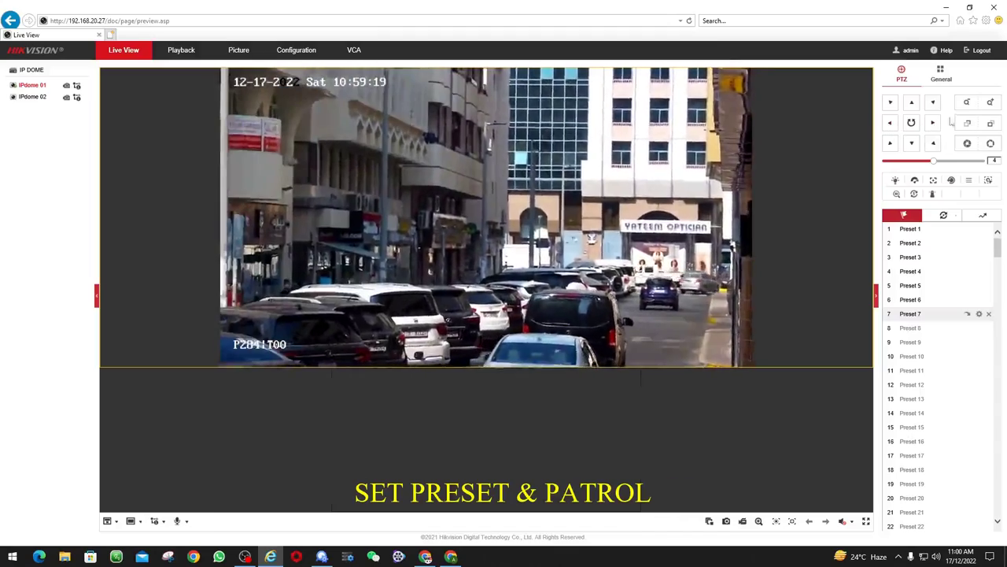
pyautogui.click(966, 102)
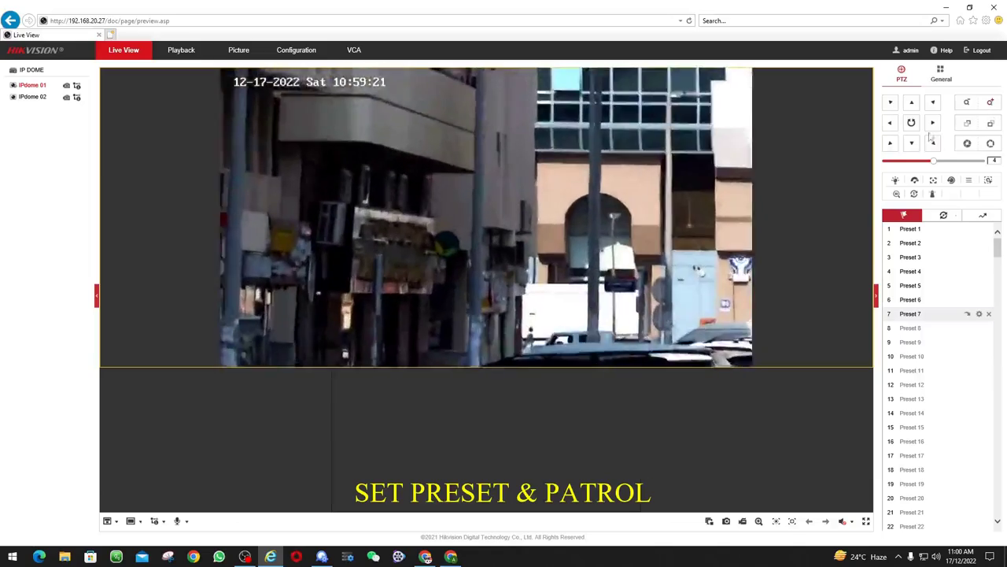
pyautogui.click(933, 124)
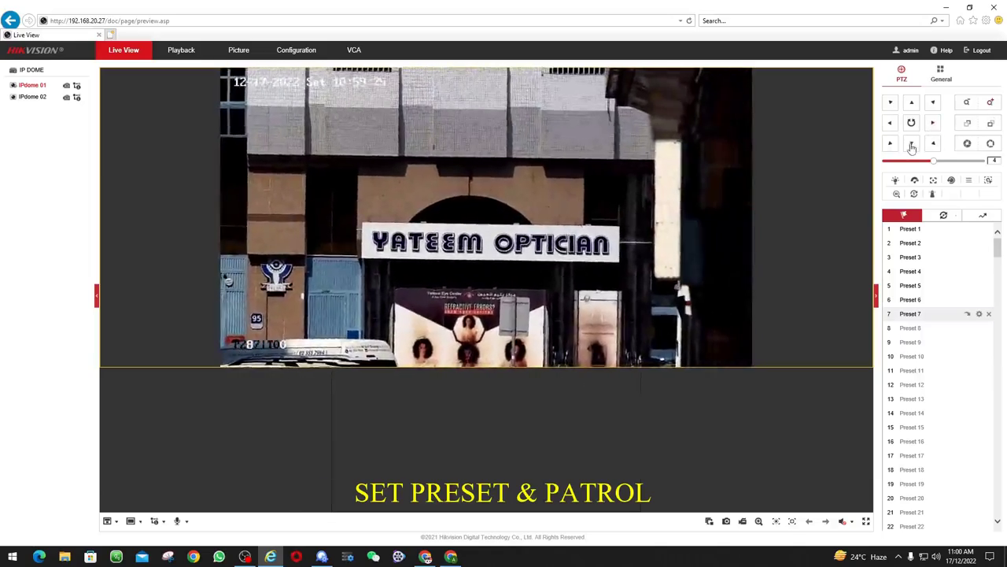
pyautogui.click(911, 145)
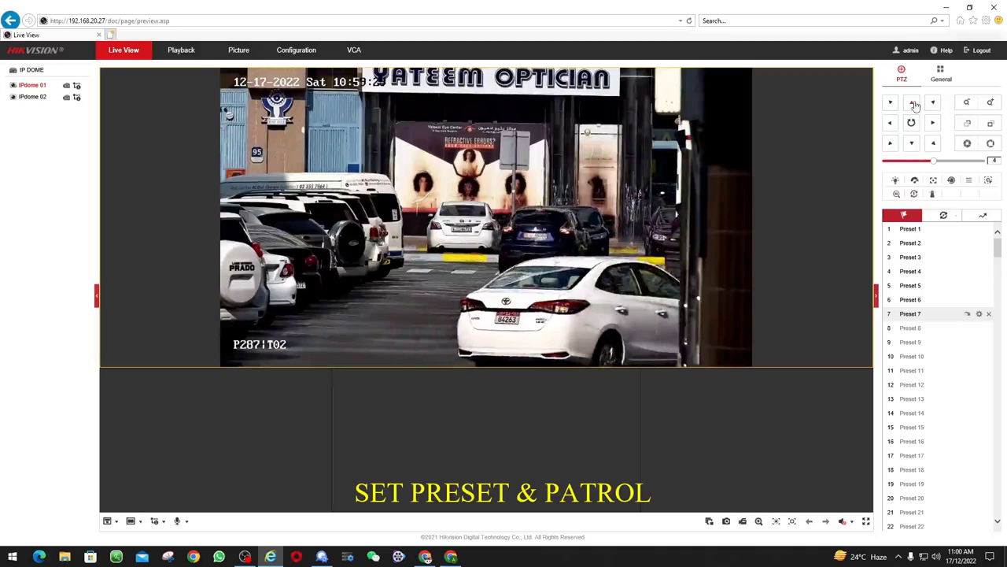
pyautogui.click(914, 103)
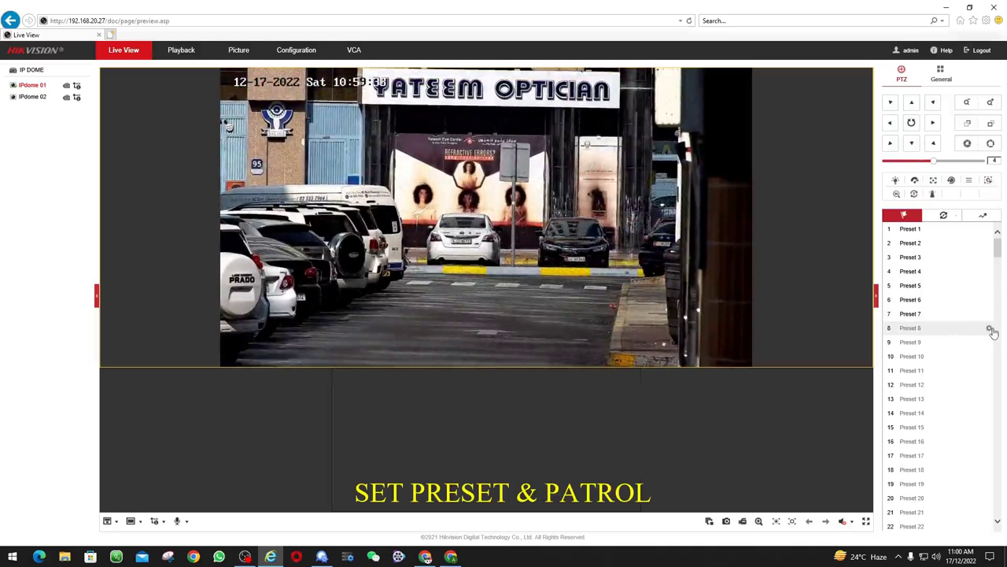
pyautogui.click(991, 329)
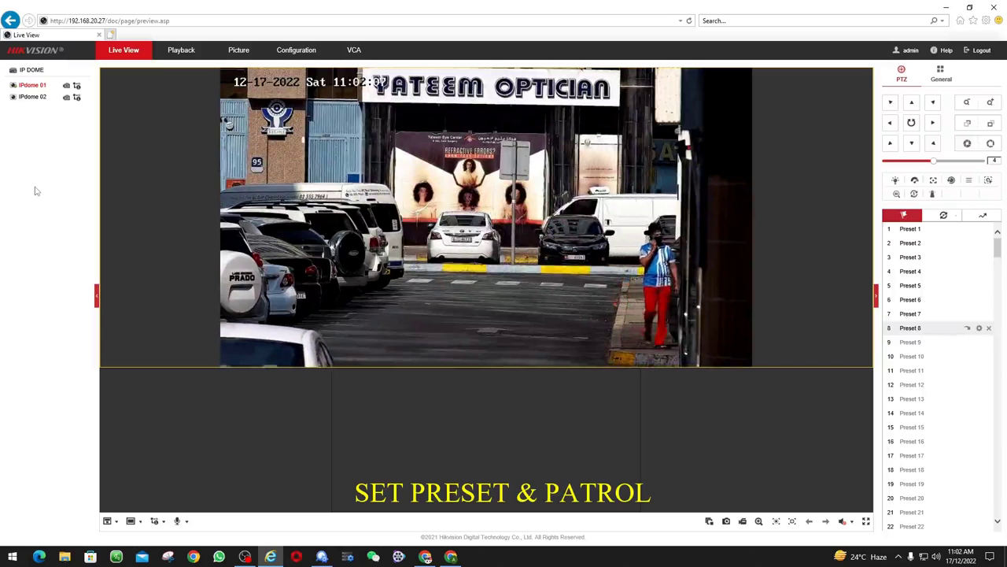
# Open Patrol Path1 for editing and add eight stops
pyautogui.click(943, 214)
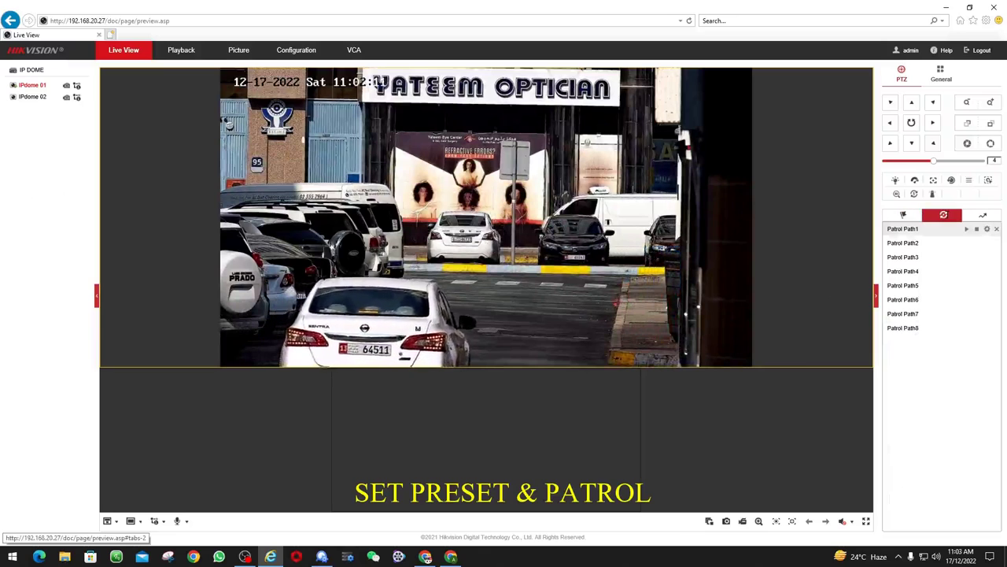
pyautogui.click(988, 230)
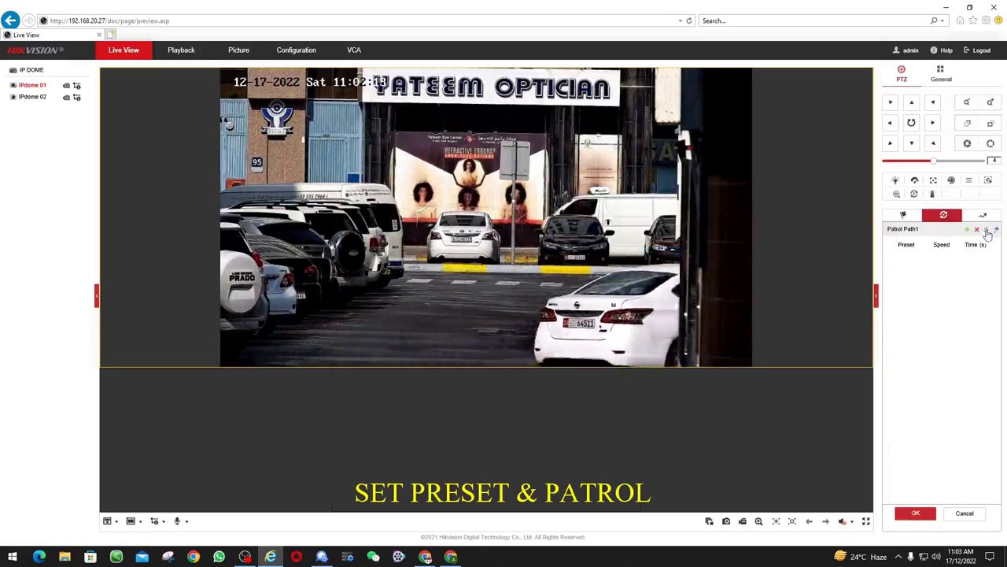
pyautogui.click(968, 230)
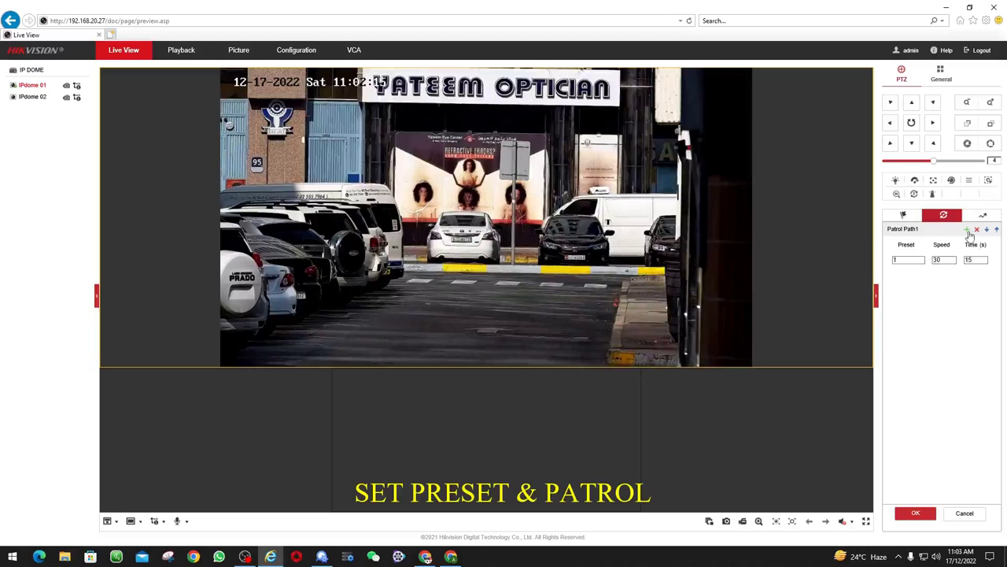
pyautogui.click(968, 230)
pyautogui.click(968, 230)
pyautogui.click(968, 230)
pyautogui.click(967, 230)
pyautogui.click(968, 229)
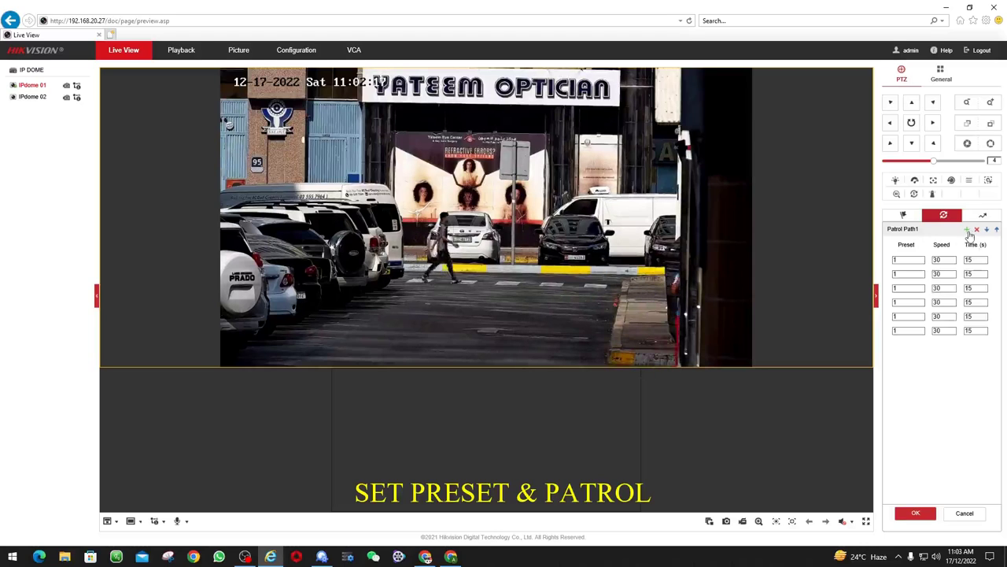
pyautogui.click(968, 230)
pyautogui.click(968, 229)
pyautogui.click(916, 274)
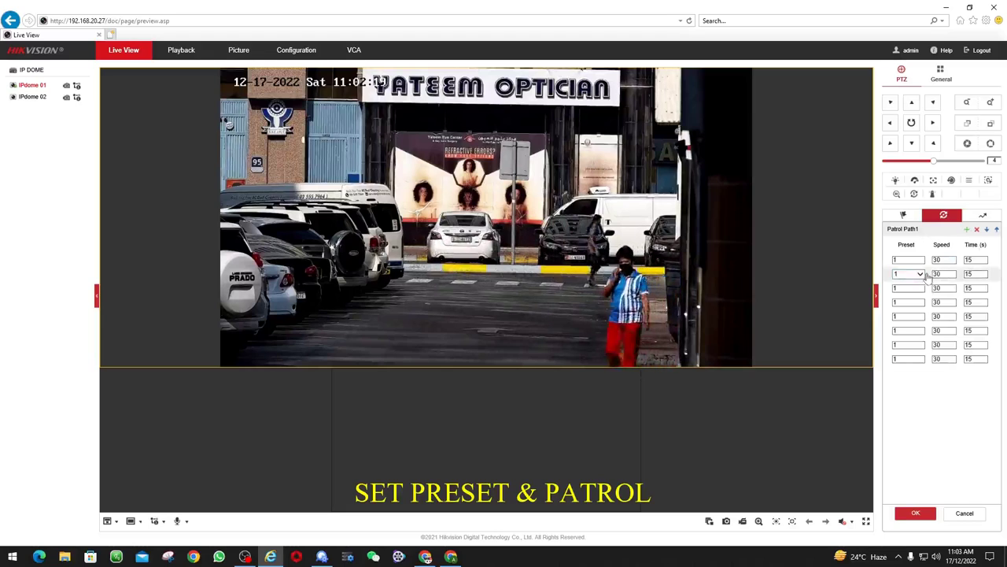
# Assign presets 2 through 8 to stops two through eight
pyautogui.click(916, 274)
pyautogui.click(905, 277)
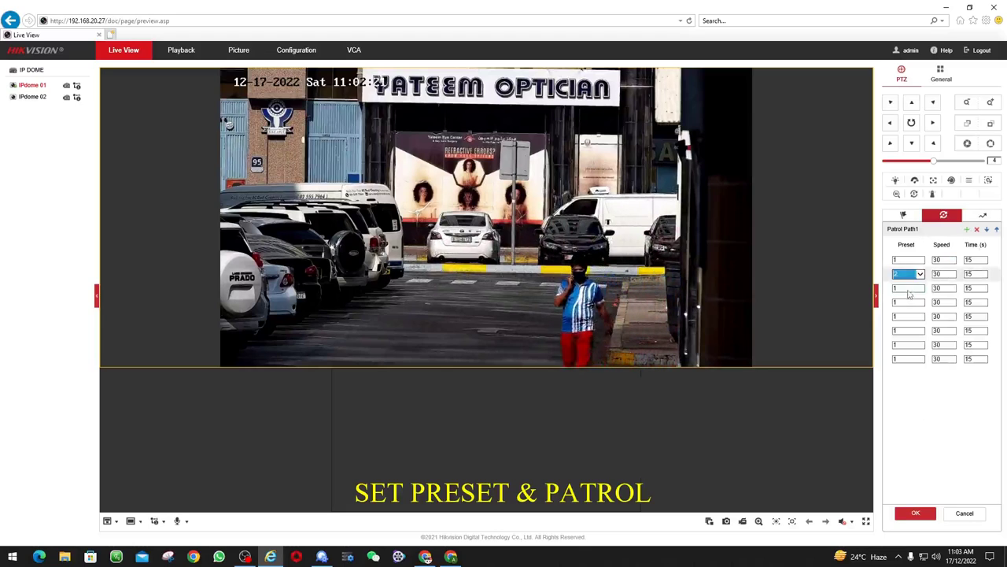
pyautogui.click(909, 288)
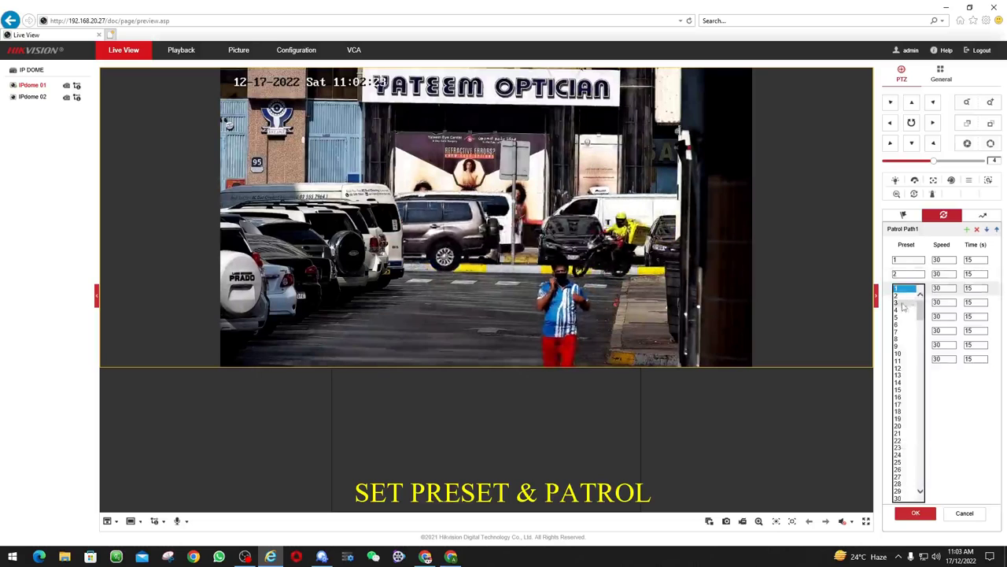
pyautogui.click(906, 303)
pyautogui.click(917, 303)
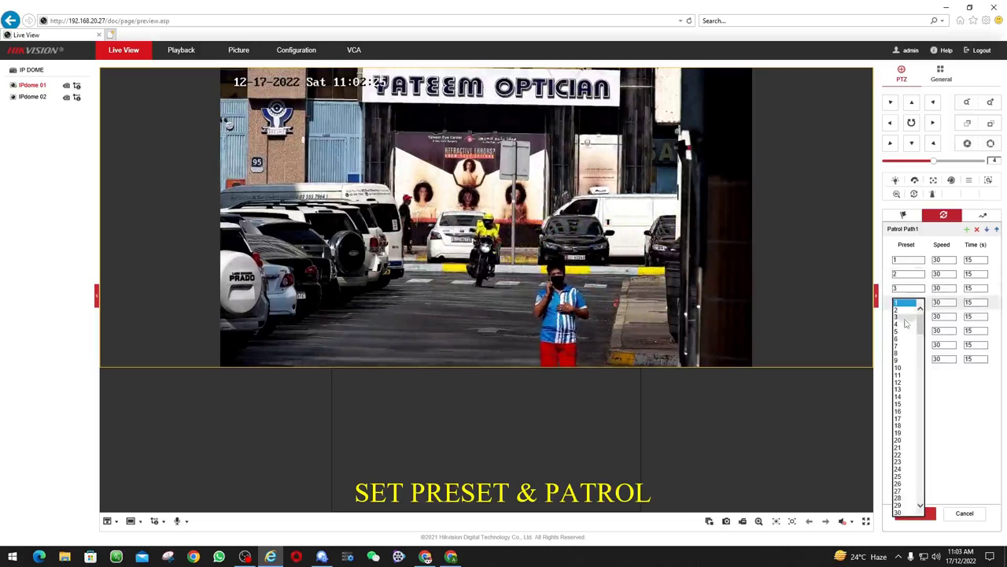
pyautogui.click(909, 323)
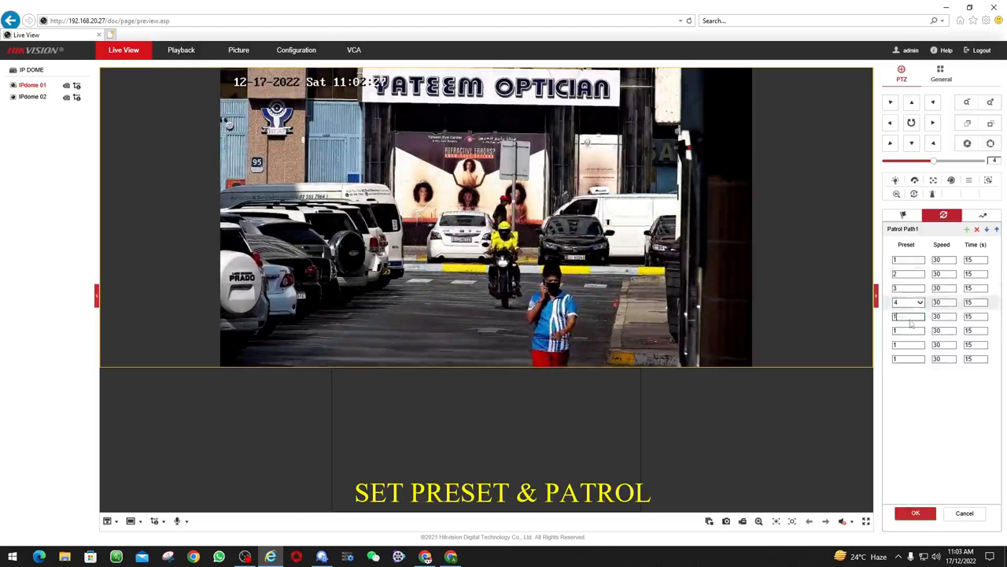
pyautogui.click(907, 318)
pyautogui.click(898, 346)
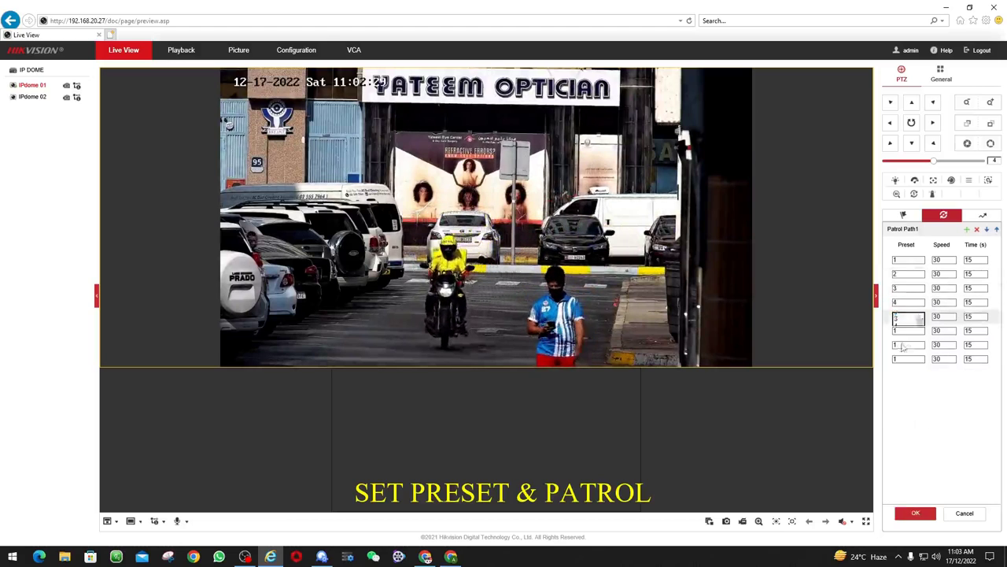
pyautogui.click(919, 331)
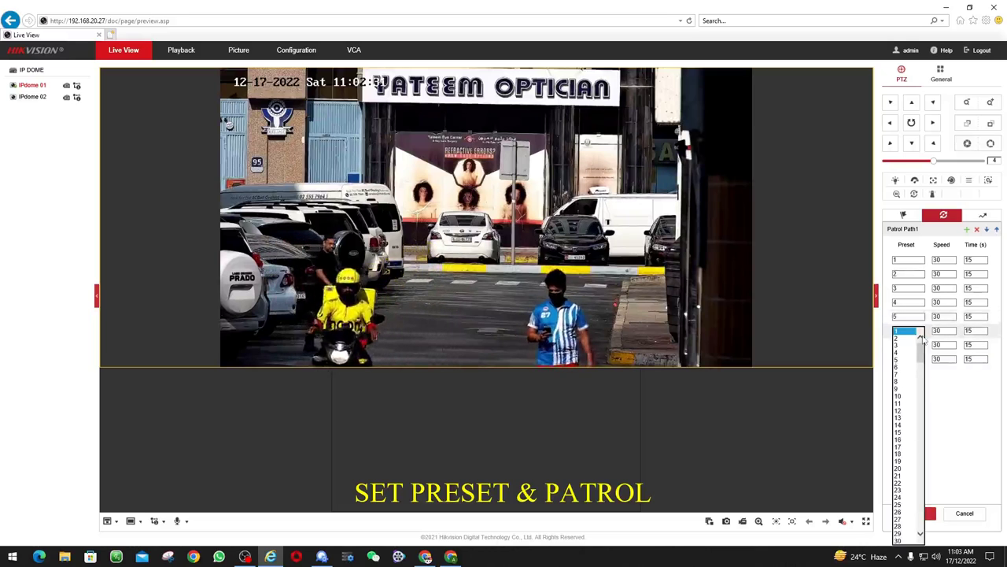
pyautogui.click(907, 374)
pyautogui.click(908, 347)
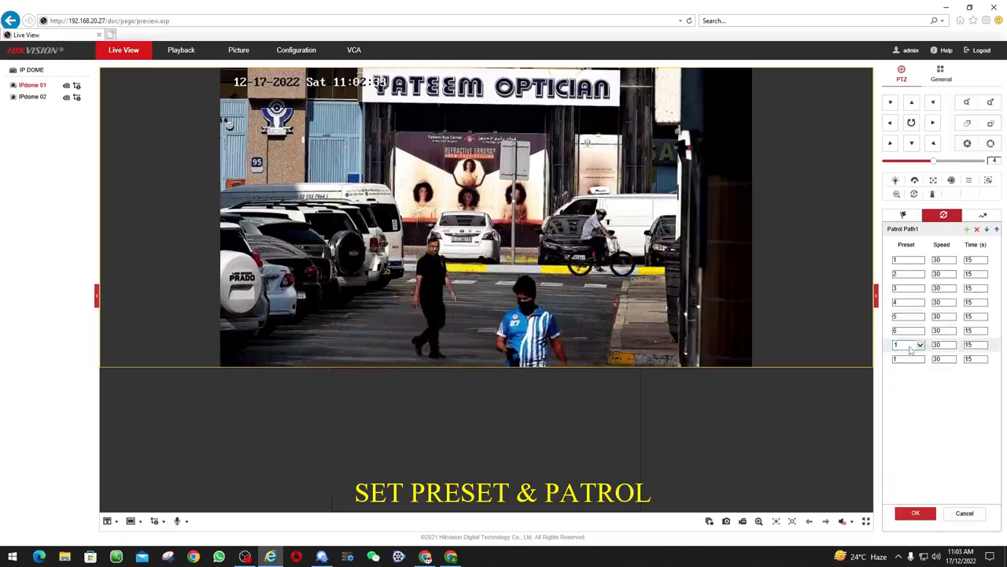
pyautogui.click(901, 376)
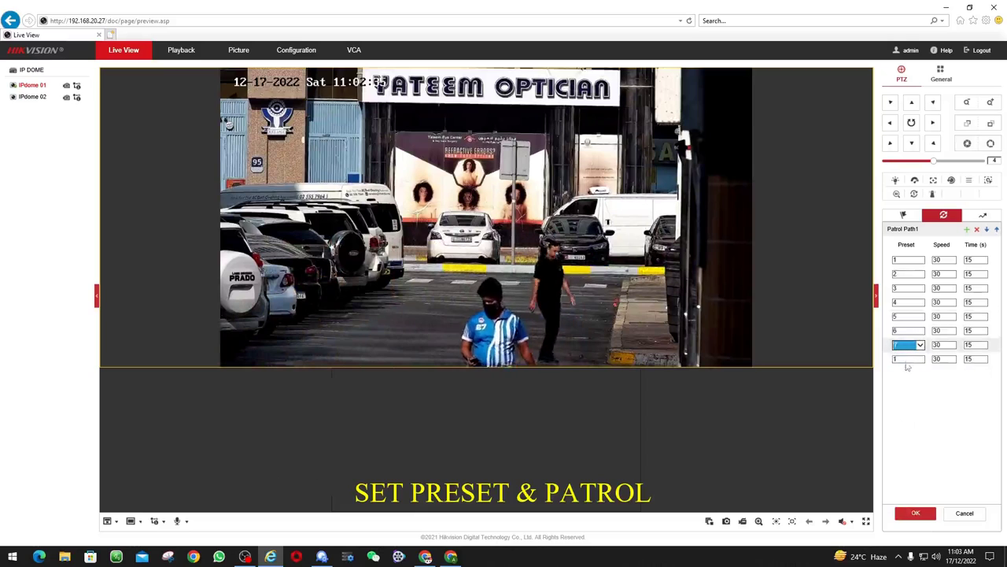
pyautogui.click(907, 359)
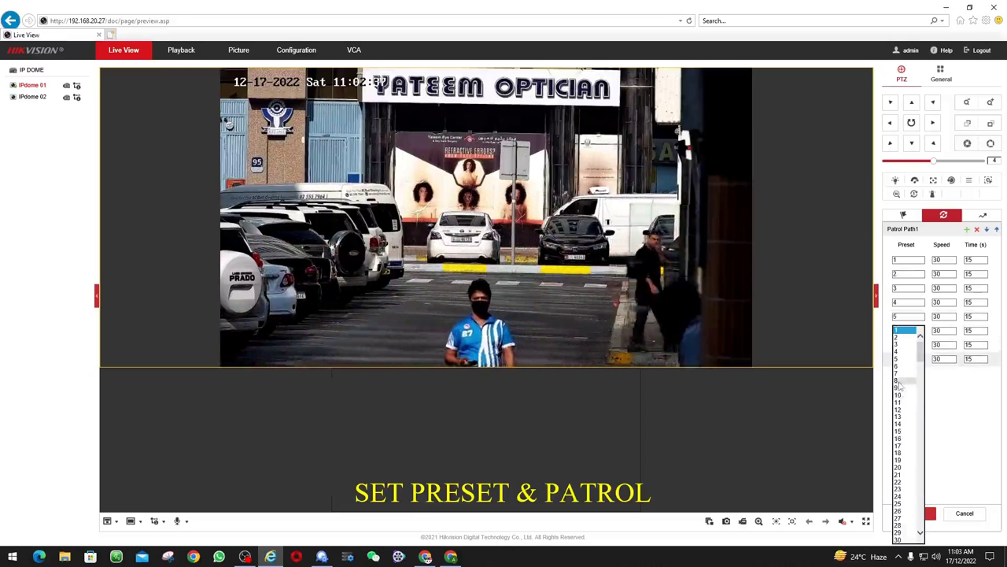
pyautogui.click(897, 380)
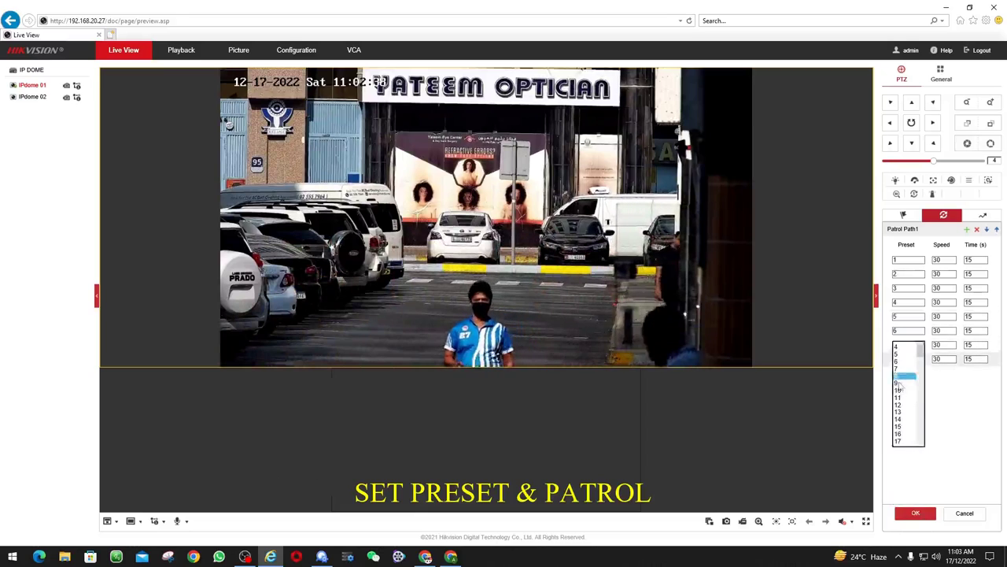
# Set speed 40 on stops 2 and 4 and 45 on stops 6 and 8, then save the patrol
pyautogui.doubleClick(941, 274)
pyautogui.write('40')
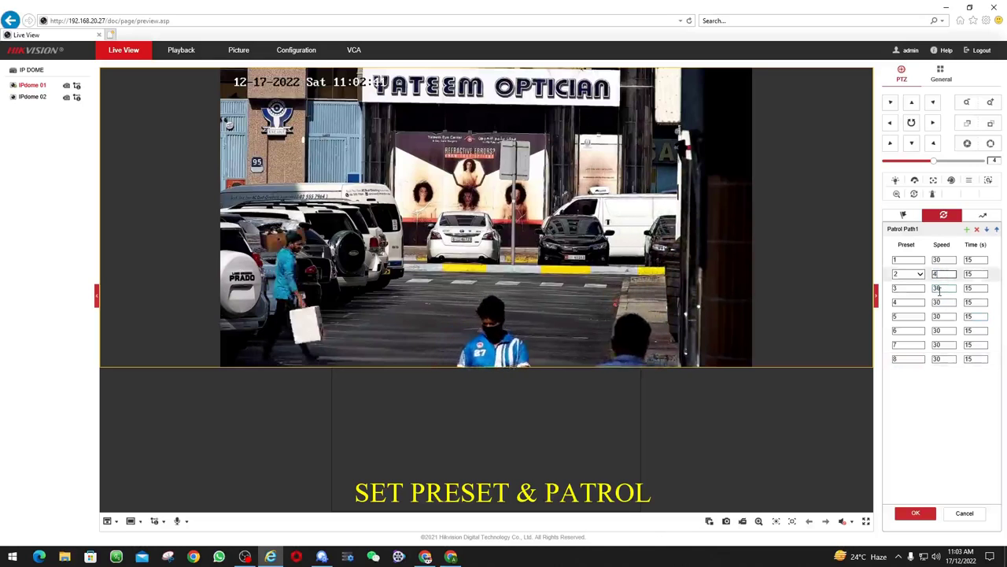
pyautogui.doubleClick(941, 303)
pyautogui.write('40')
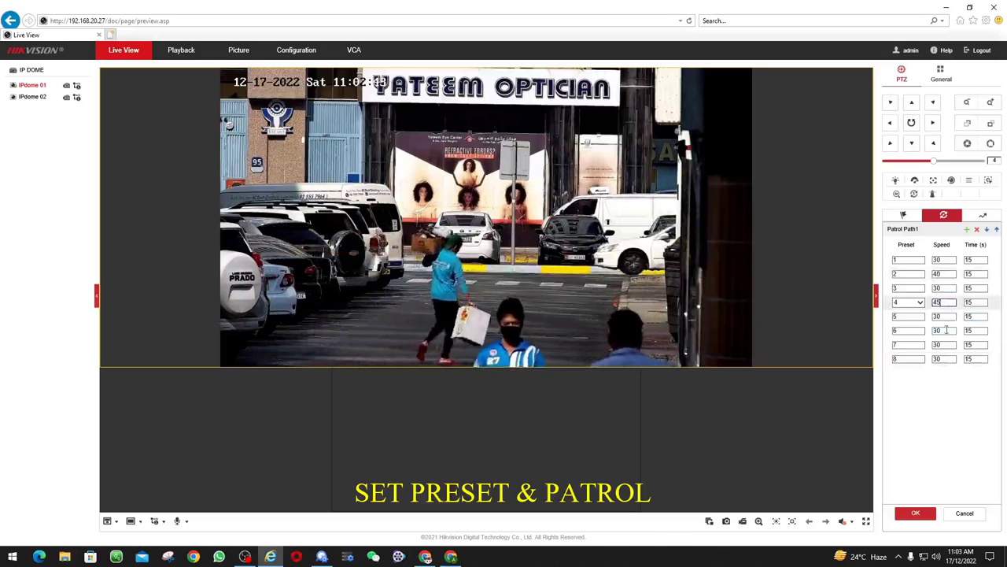
pyautogui.doubleClick(942, 330)
pyautogui.write('45')
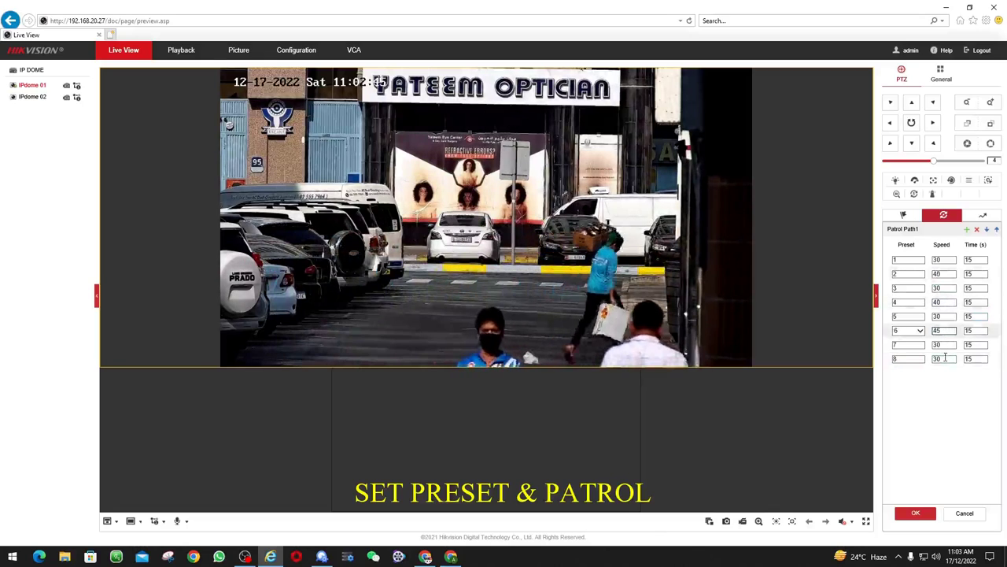
pyautogui.doubleClick(941, 359)
pyautogui.write('45')
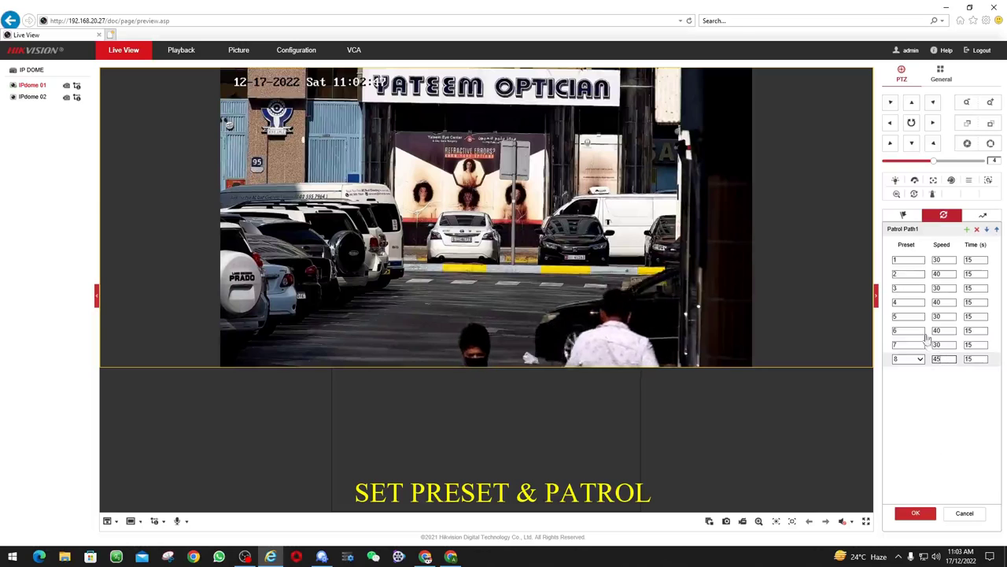
pyautogui.doubleClick(942, 288)
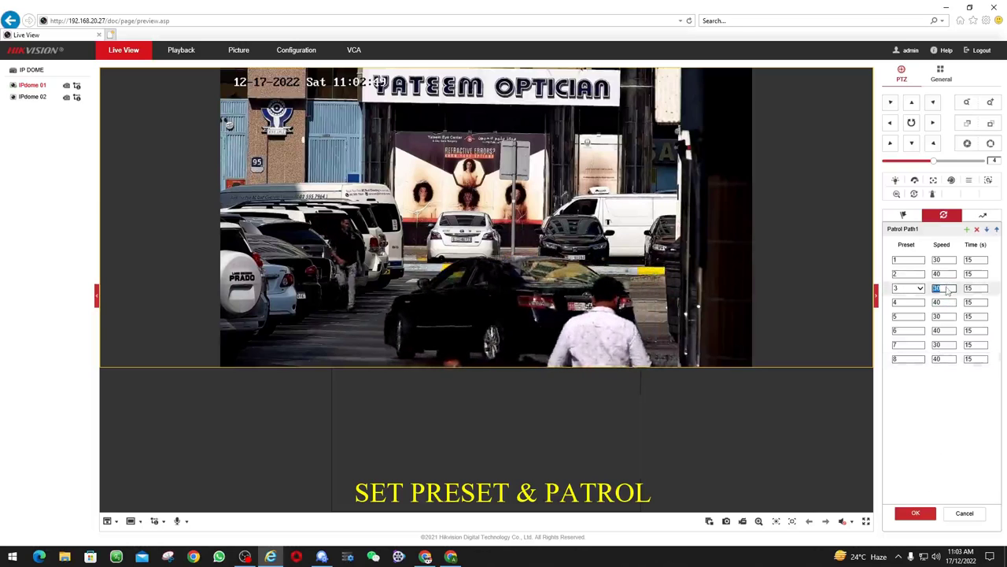
pyautogui.click(915, 512)
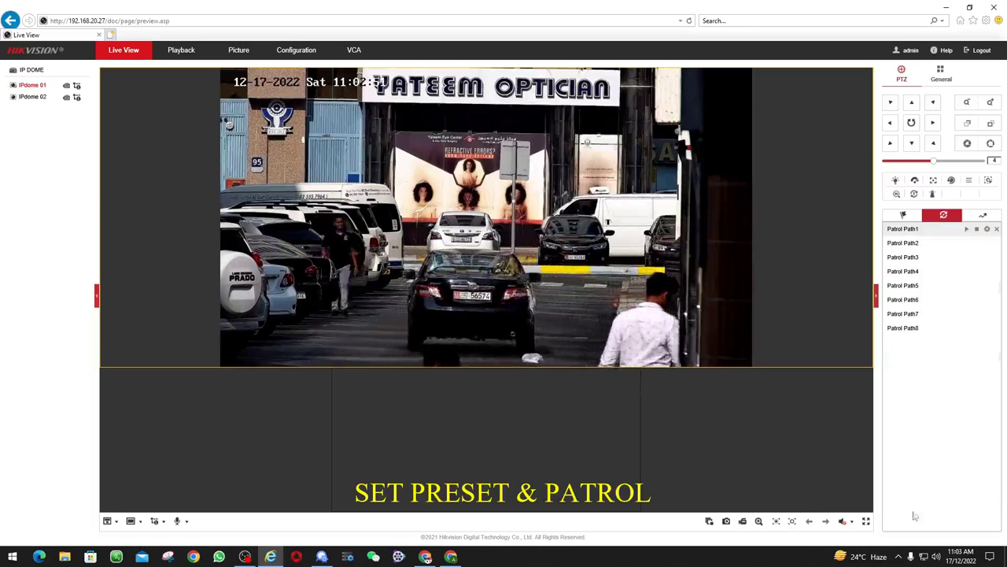
# Run Patrol Path1 through its presets, then go to the Configuration pages
pyautogui.click(966, 230)
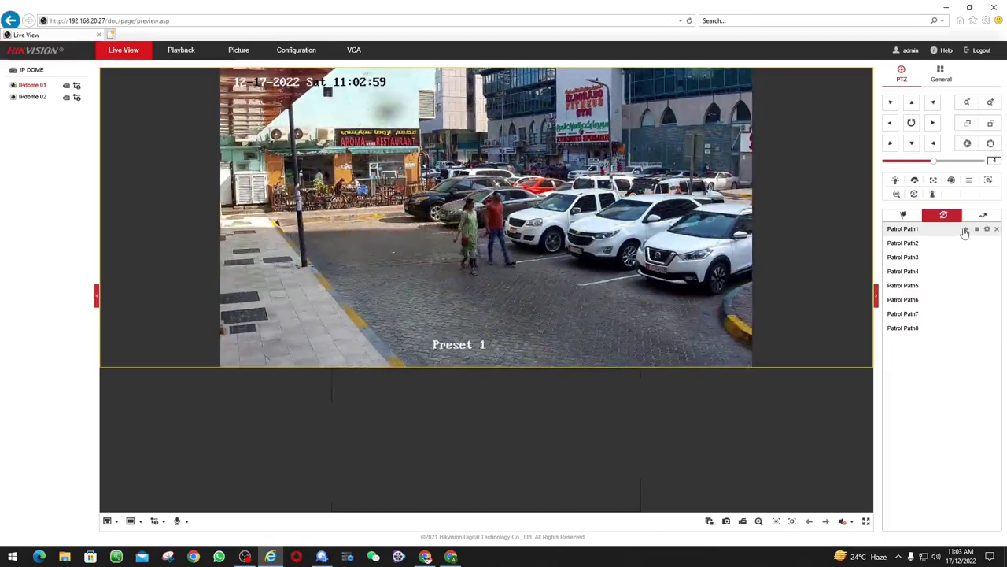
pyautogui.click(289, 56)
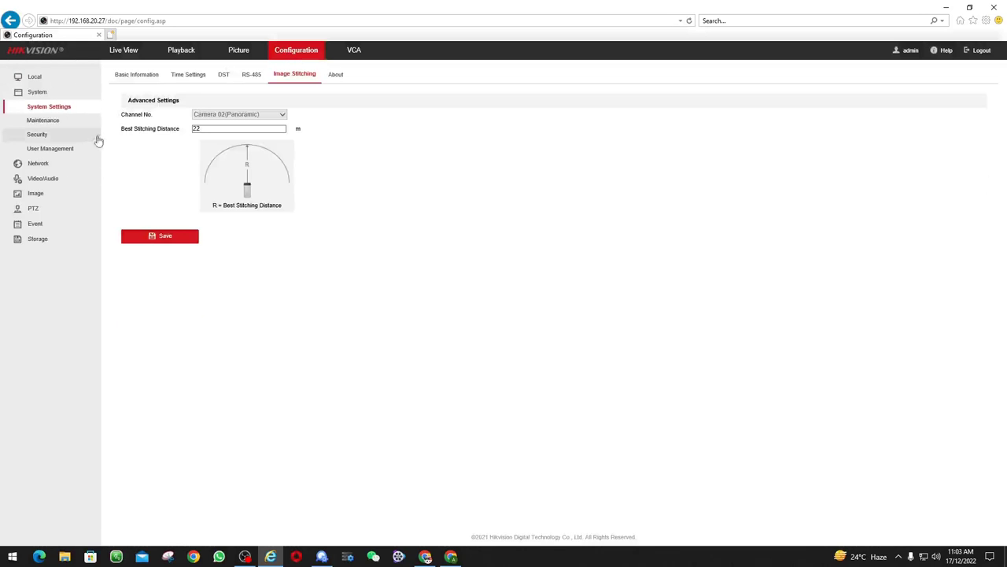
# Sync the camera clock with the computer and set Camera 02's main stream to Video&Audio
pyautogui.click(183, 77)
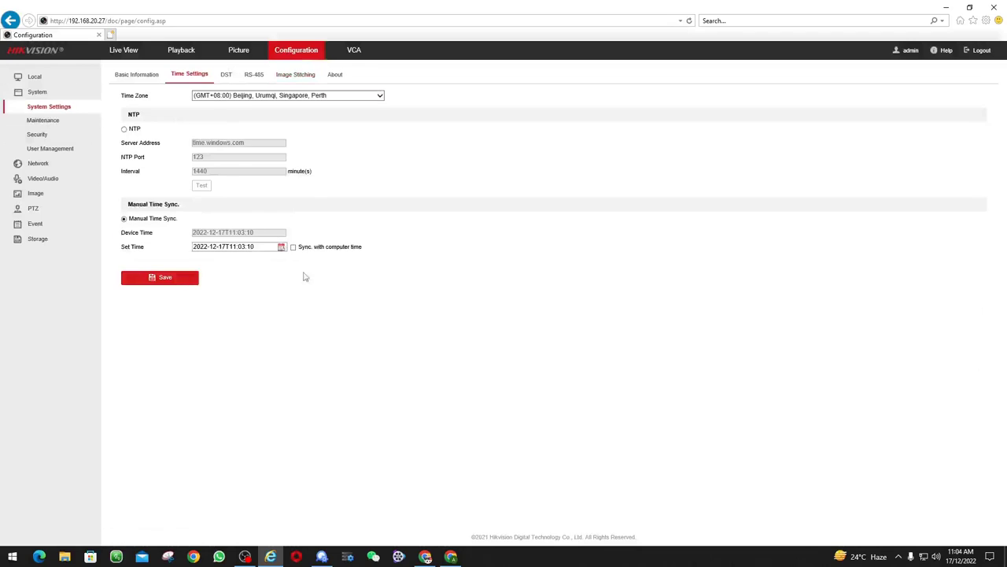
pyautogui.click(293, 247)
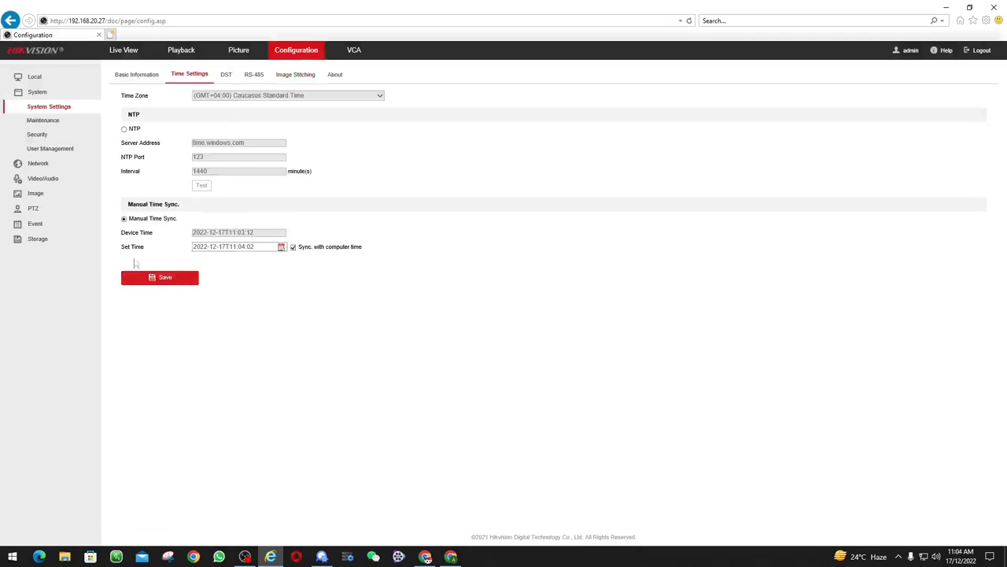
pyautogui.click(41, 178)
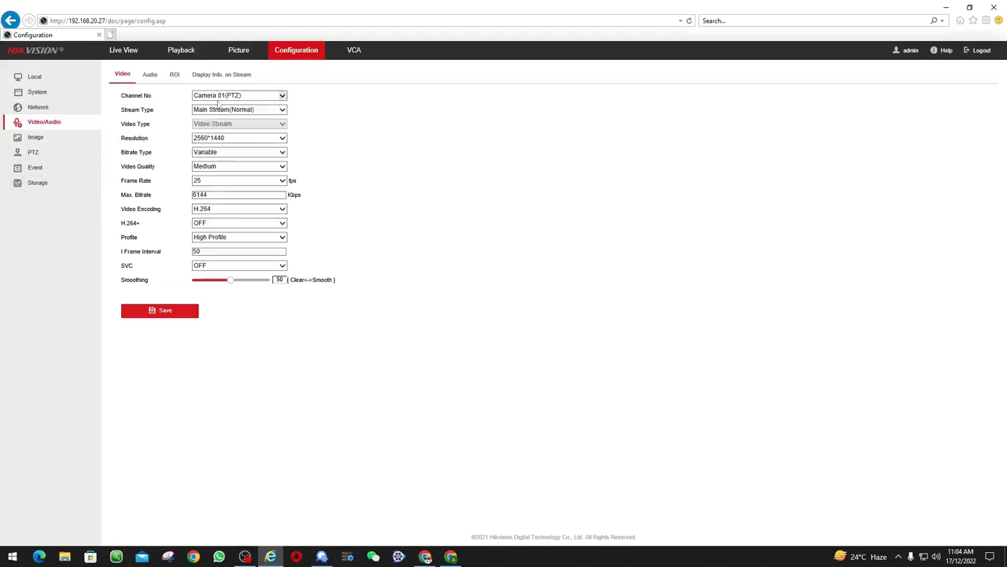
pyautogui.click(220, 95)
pyautogui.click(223, 103)
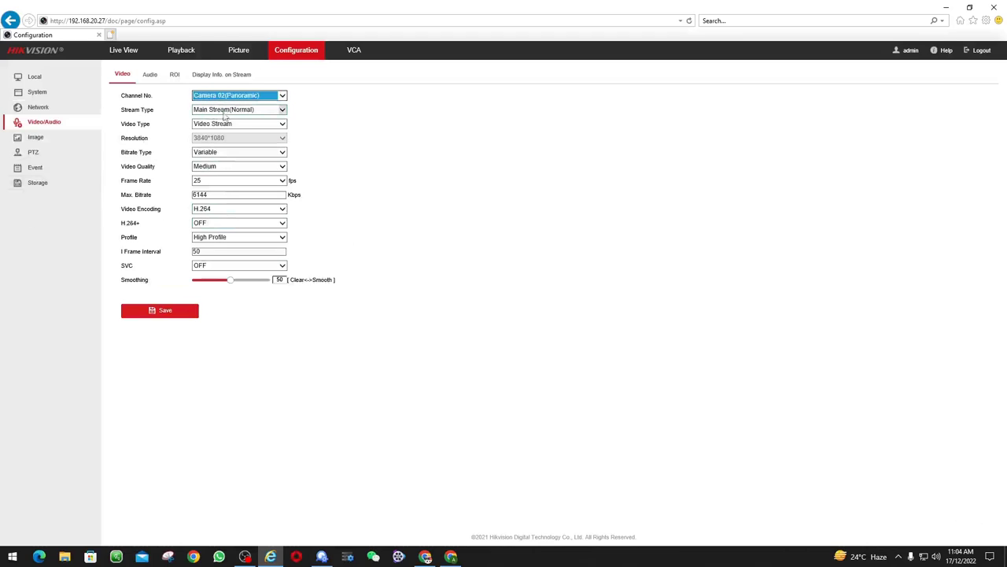
pyautogui.click(222, 125)
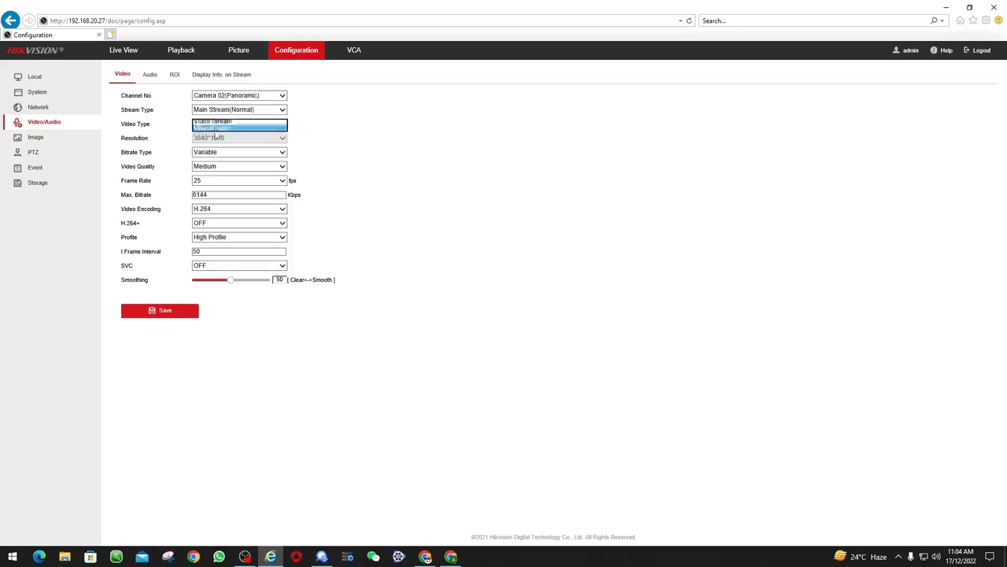
pyautogui.click(220, 136)
pyautogui.click(171, 318)
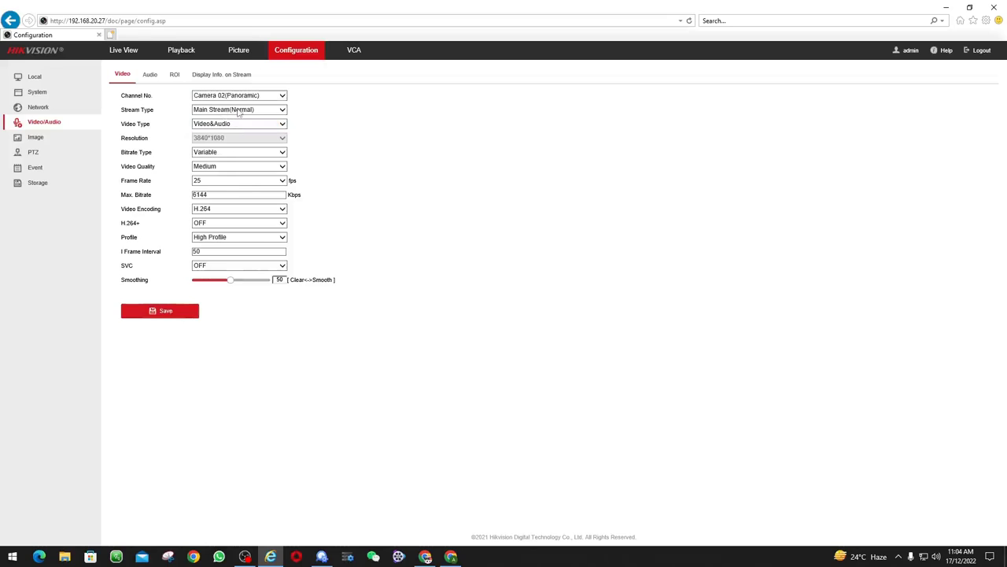
# Set Camera 02's sub-stream video type to Video&Audio and save it
pyautogui.click(238, 113)
pyautogui.click(227, 126)
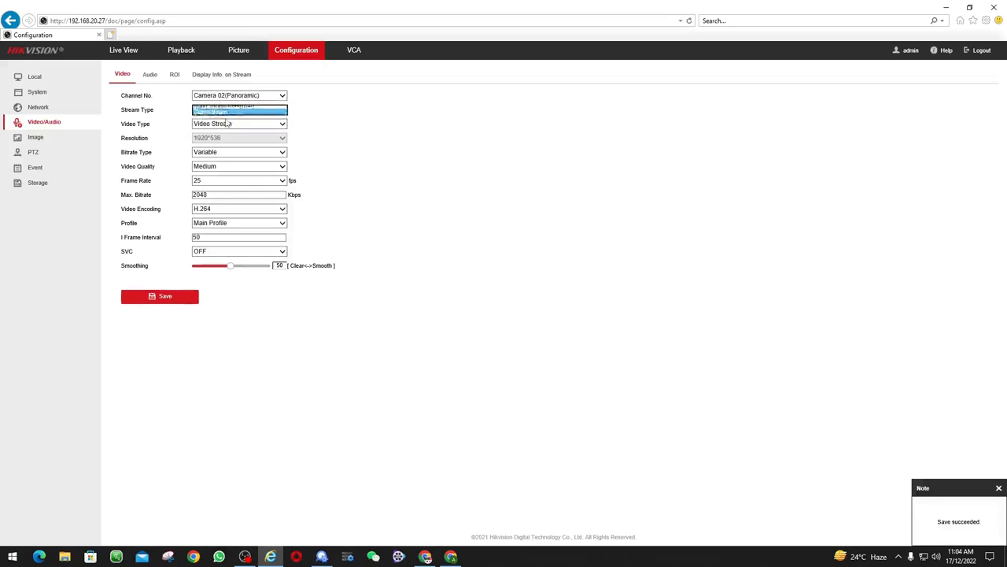
pyautogui.click(225, 125)
pyautogui.click(228, 135)
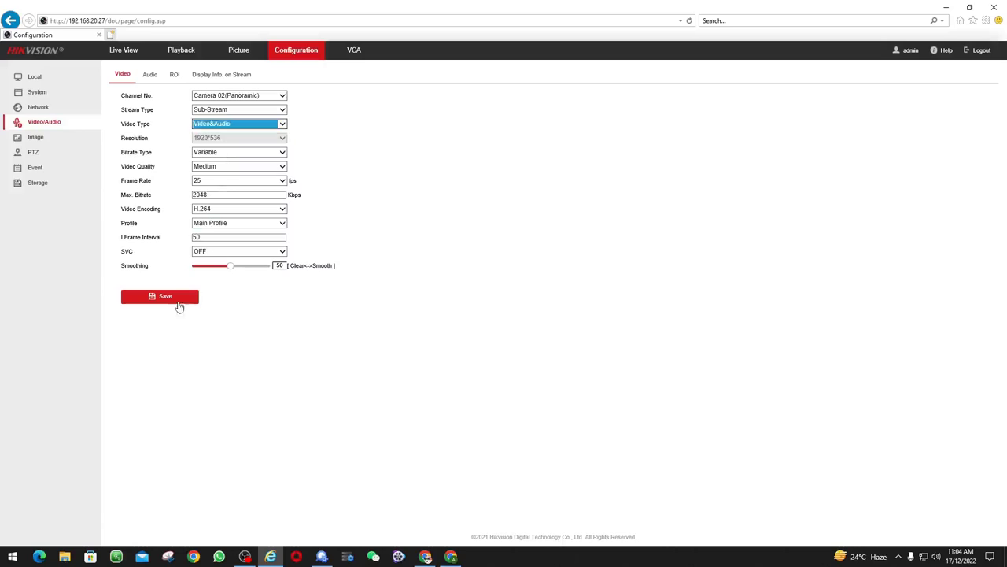
pyautogui.click(179, 304)
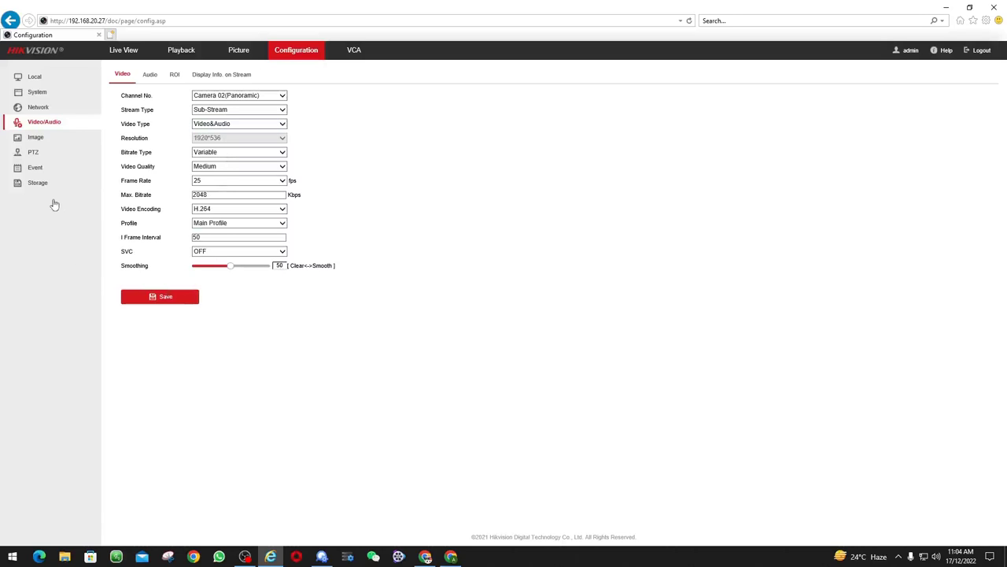
pyautogui.click(36, 140)
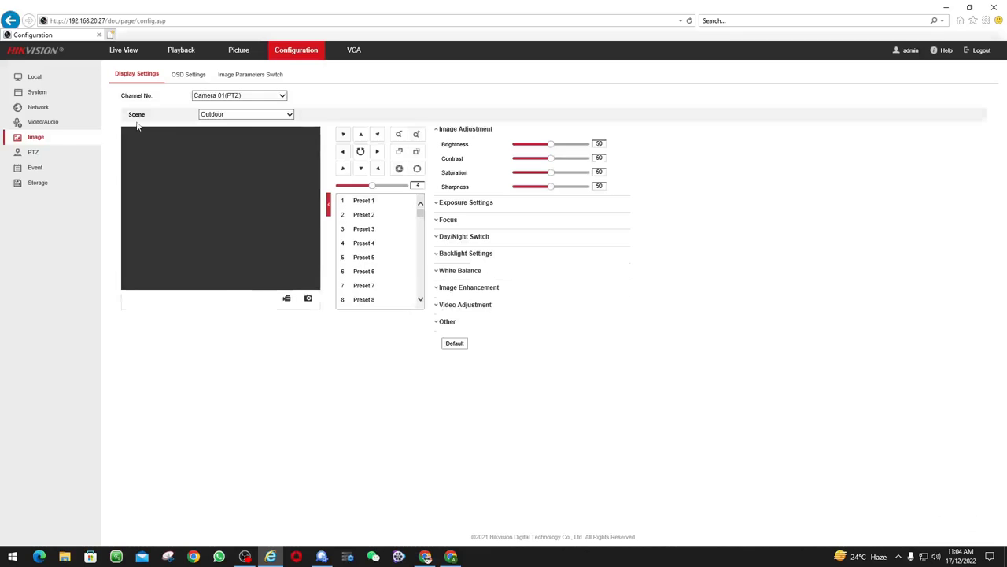
pyautogui.click(36, 170)
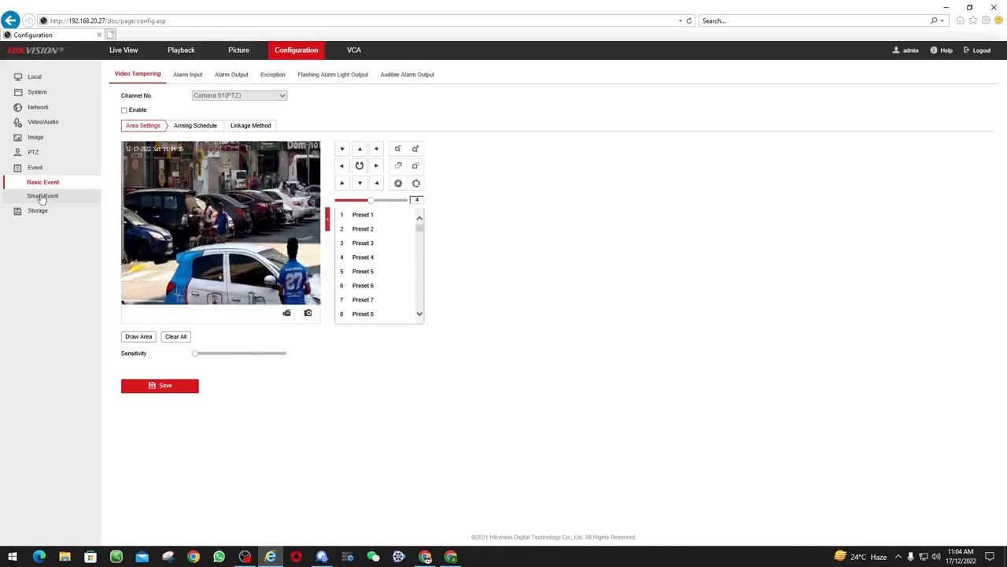
# Save the flashing alarm light settings and test the restricted-area audible warning message
pyautogui.click(329, 75)
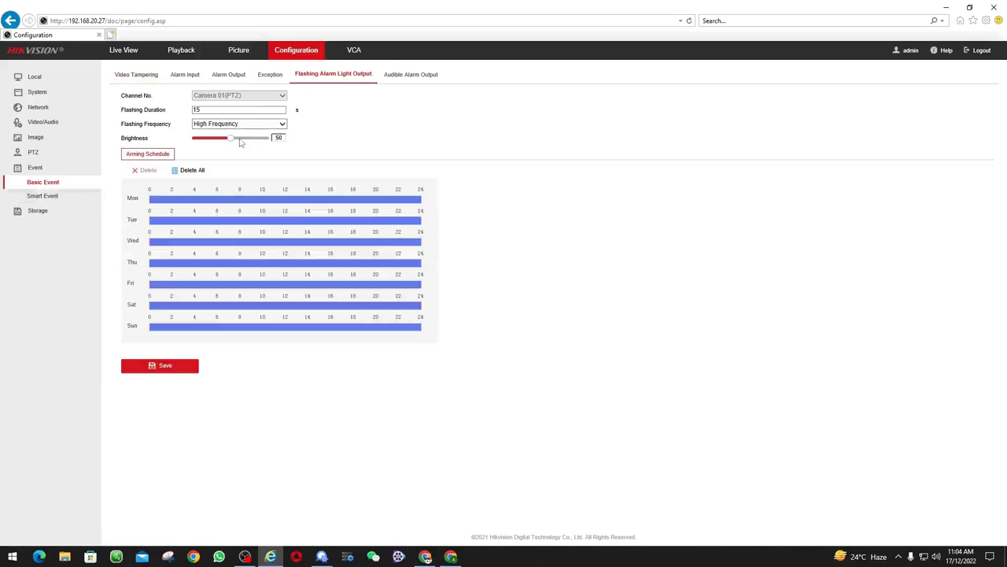
pyautogui.click(164, 367)
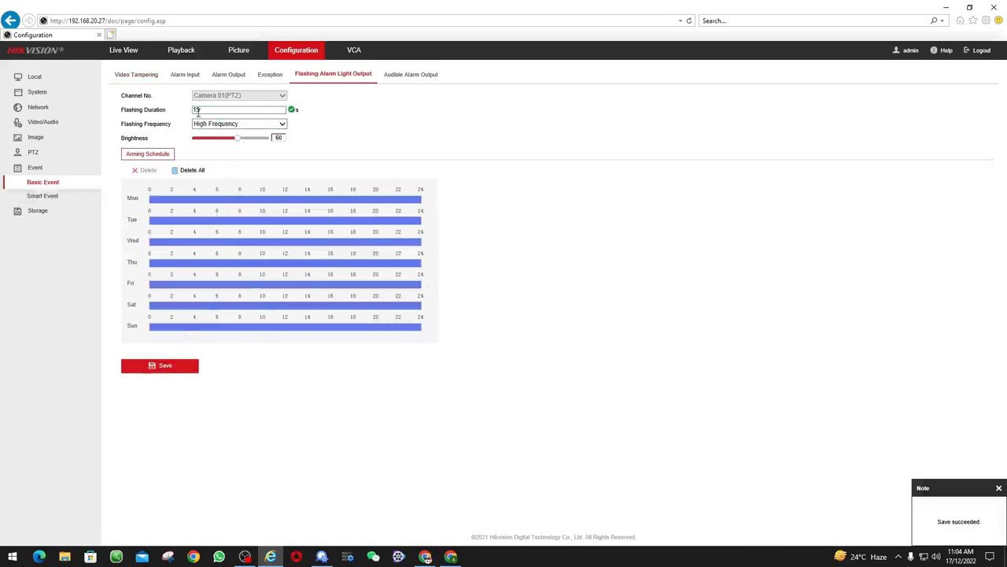
pyautogui.click(402, 76)
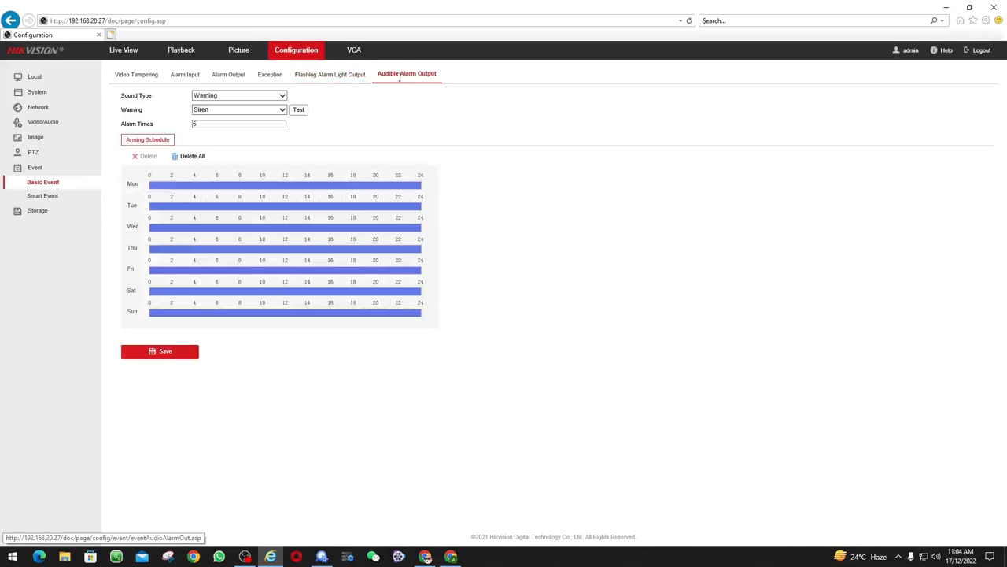
pyautogui.click(253, 111)
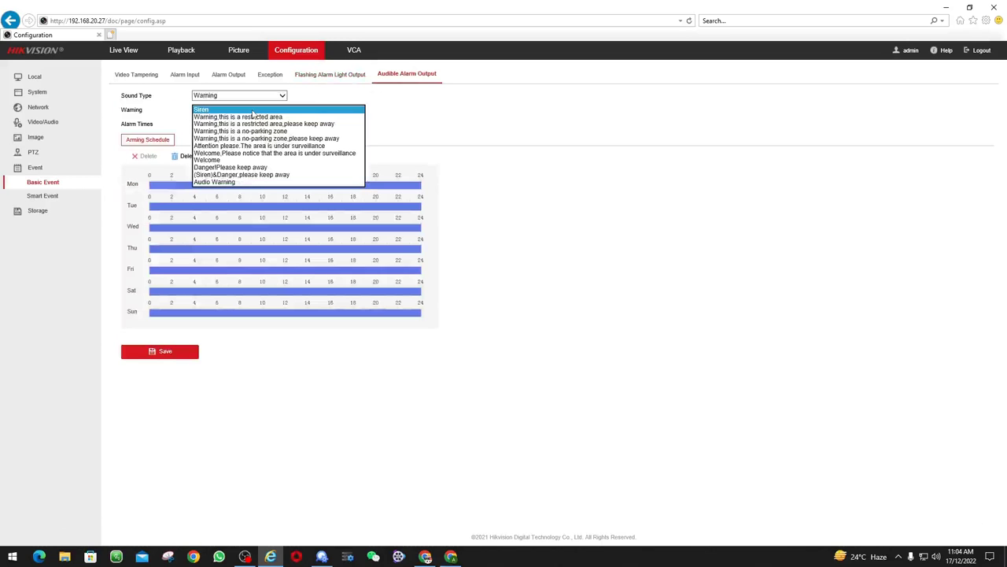
pyautogui.click(254, 117)
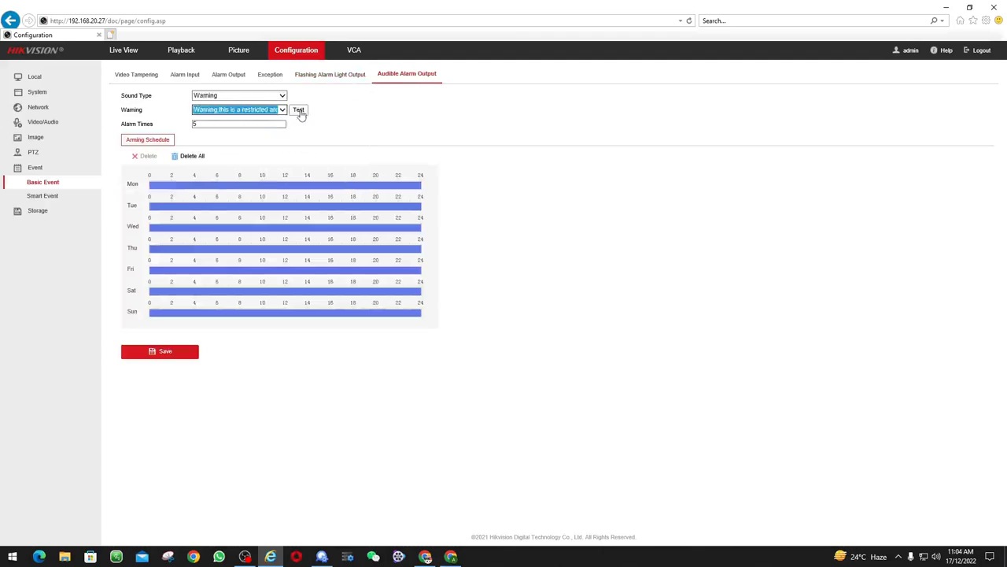
pyautogui.click(300, 112)
pyautogui.click(182, 352)
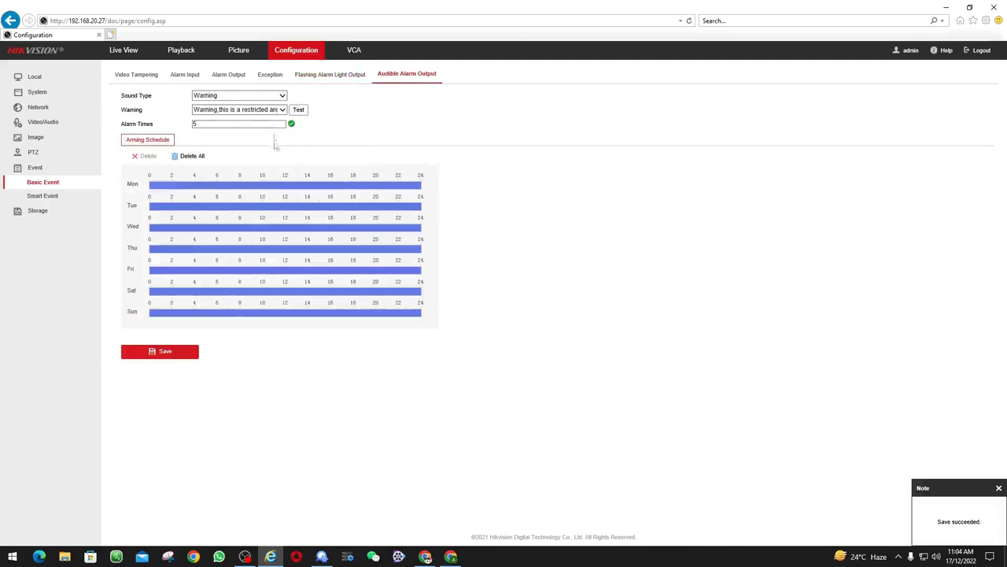
# Change the audible alarm warning sound to Siren and save it
pyautogui.click(281, 110)
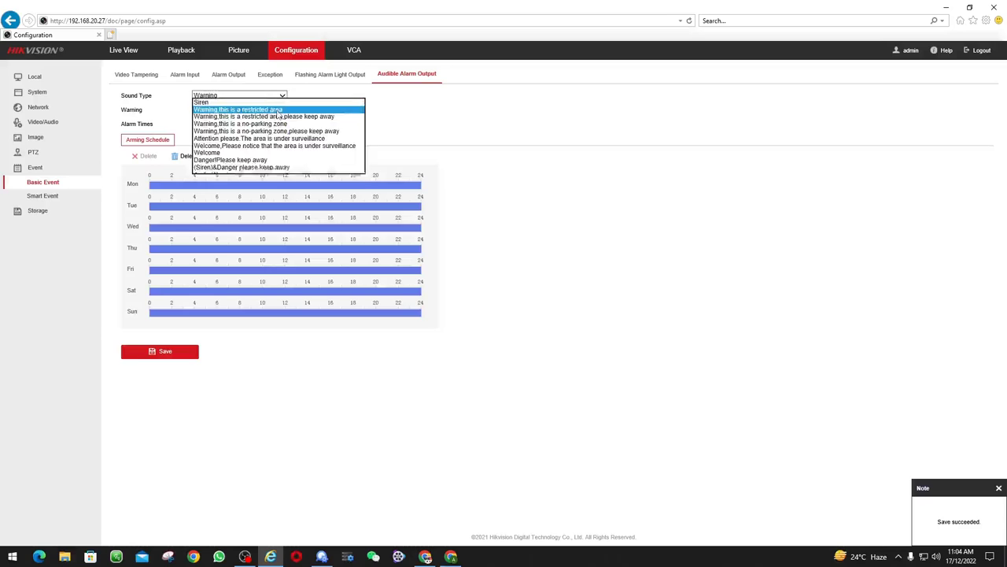
pyautogui.click(205, 102)
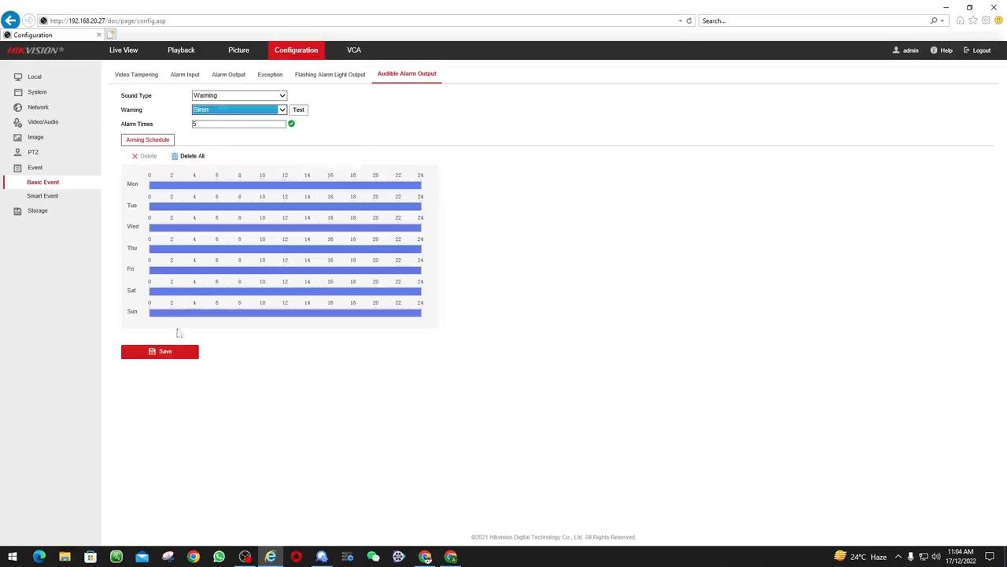
pyautogui.click(170, 356)
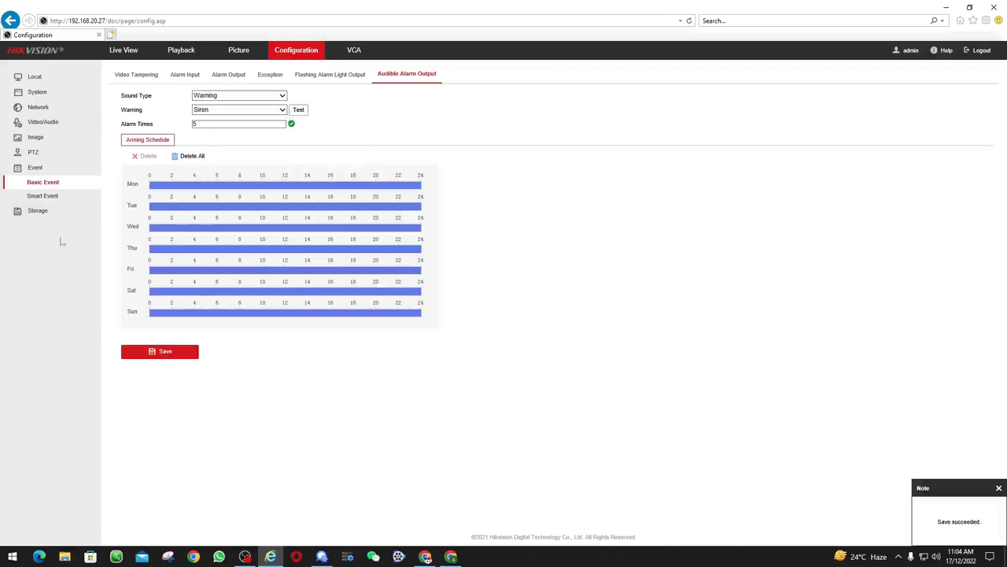
pyautogui.click(37, 153)
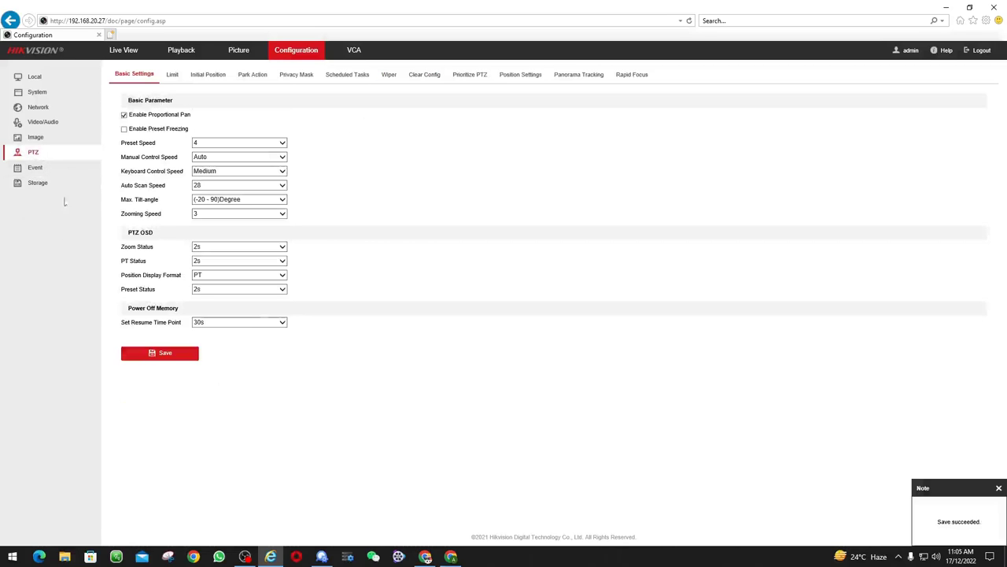
# Store the current view as initial position and enable Park Action running Patrol 1 after 5 s
pyautogui.click(199, 76)
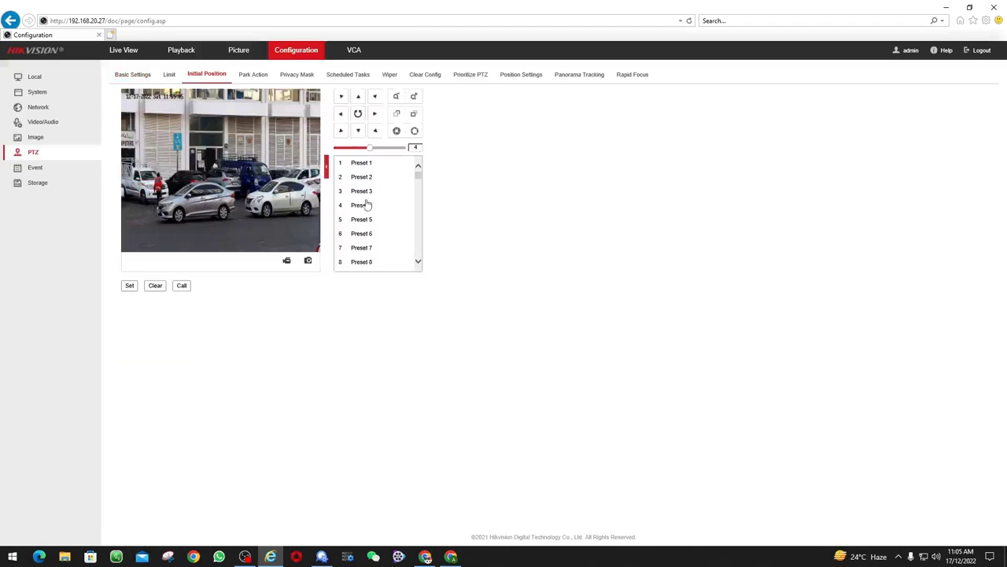
pyautogui.click(128, 286)
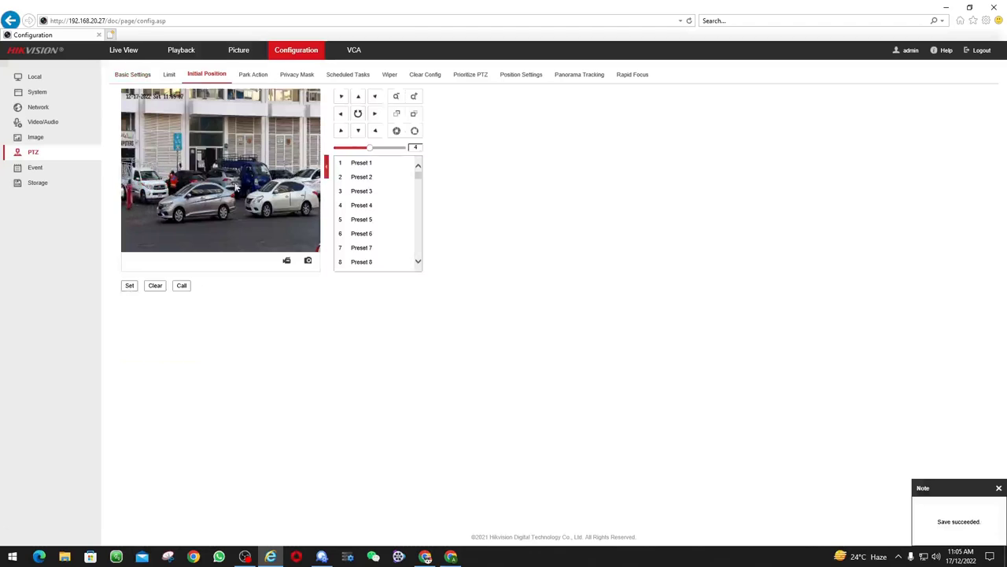
pyautogui.click(252, 74)
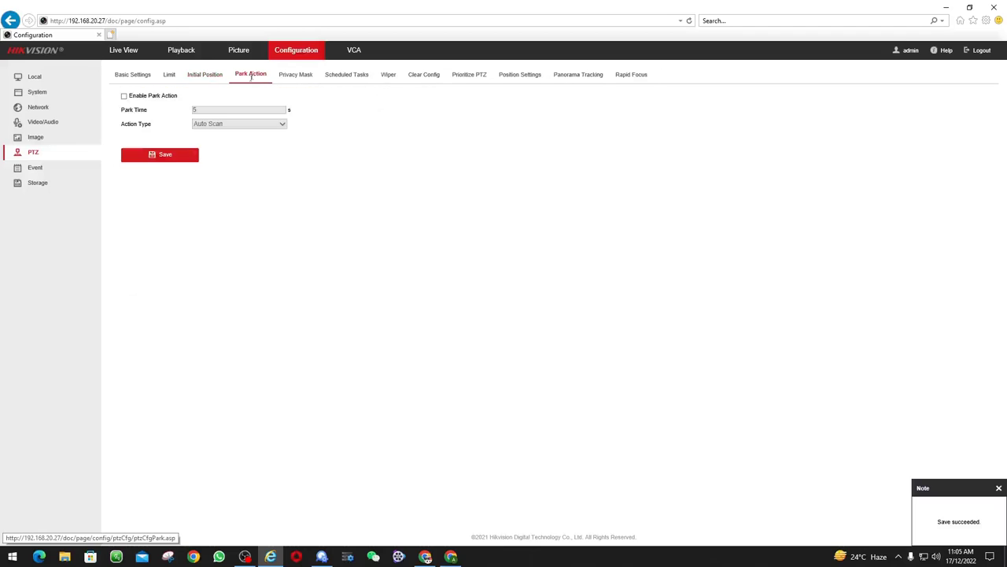
pyautogui.click(124, 96)
pyautogui.click(211, 124)
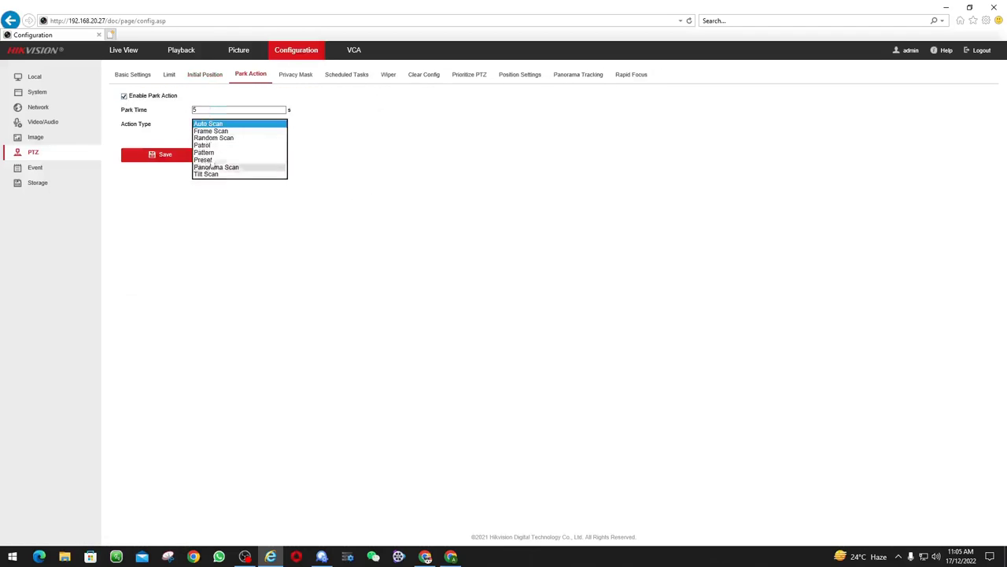
pyautogui.click(202, 145)
pyautogui.click(180, 175)
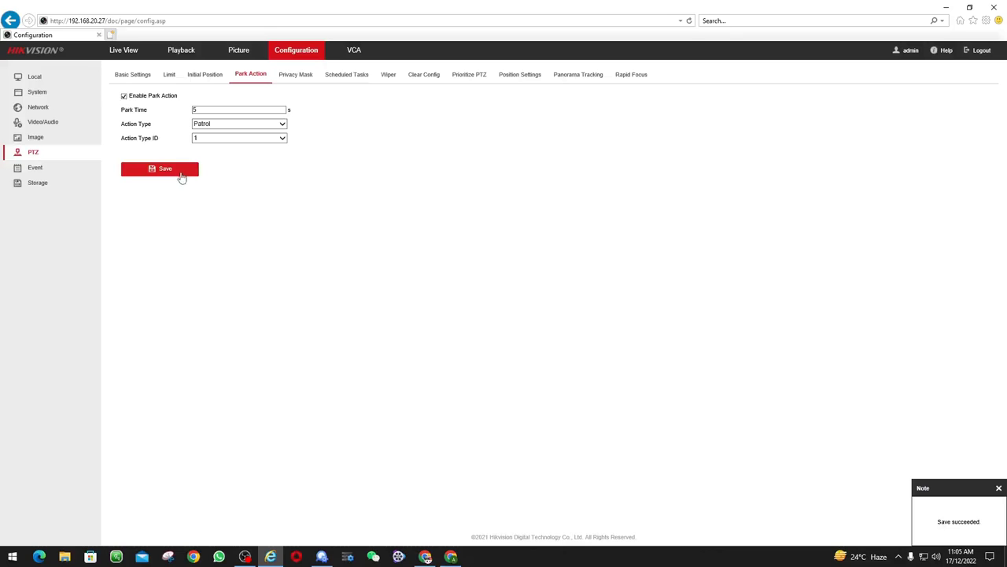
pyautogui.click(568, 79)
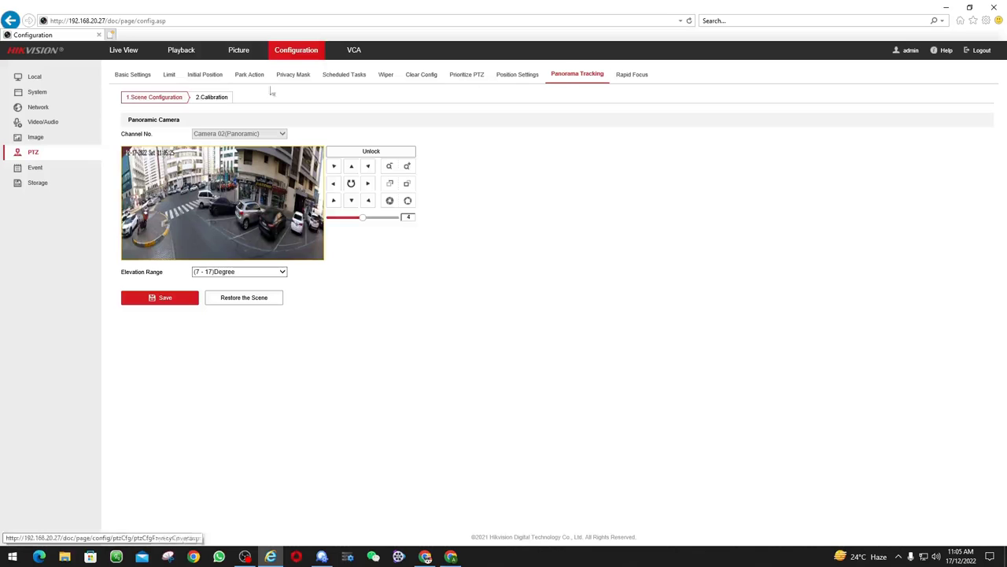
# Run panorama auto-calibration until Scene 1 and Scene 2 both succeed, then close the results
pyautogui.click(218, 98)
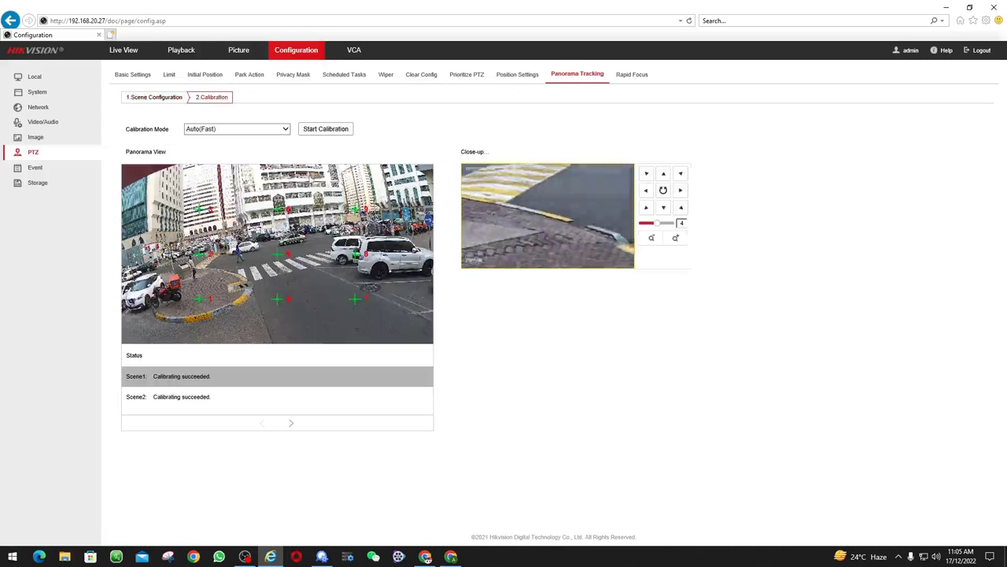
pyautogui.click(325, 129)
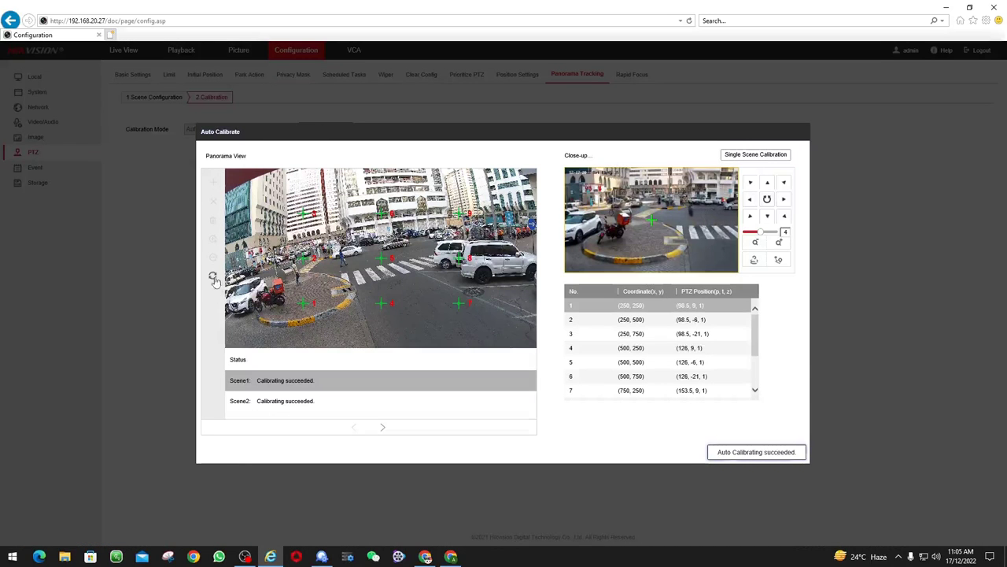
pyautogui.click(213, 277)
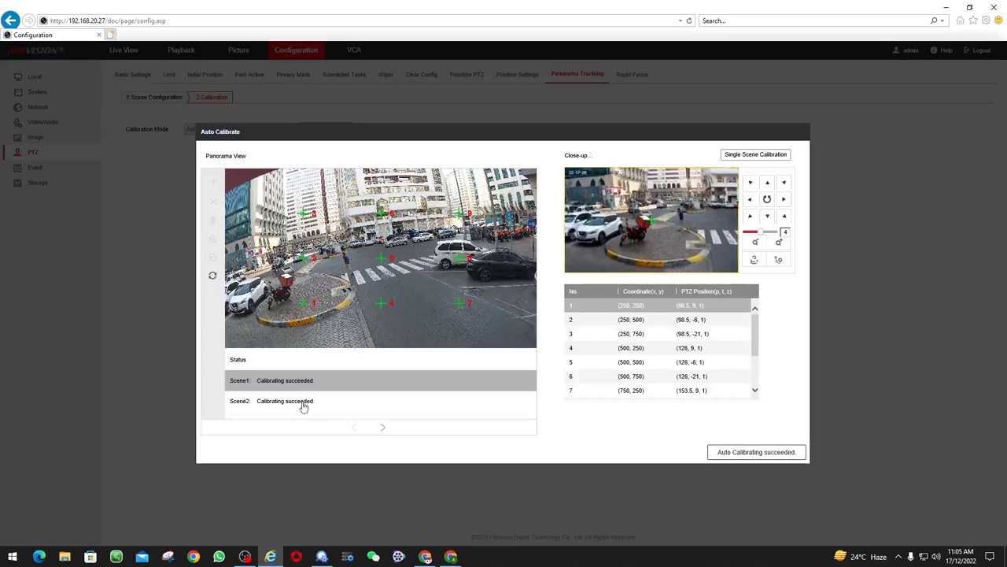
pyautogui.click(386, 431)
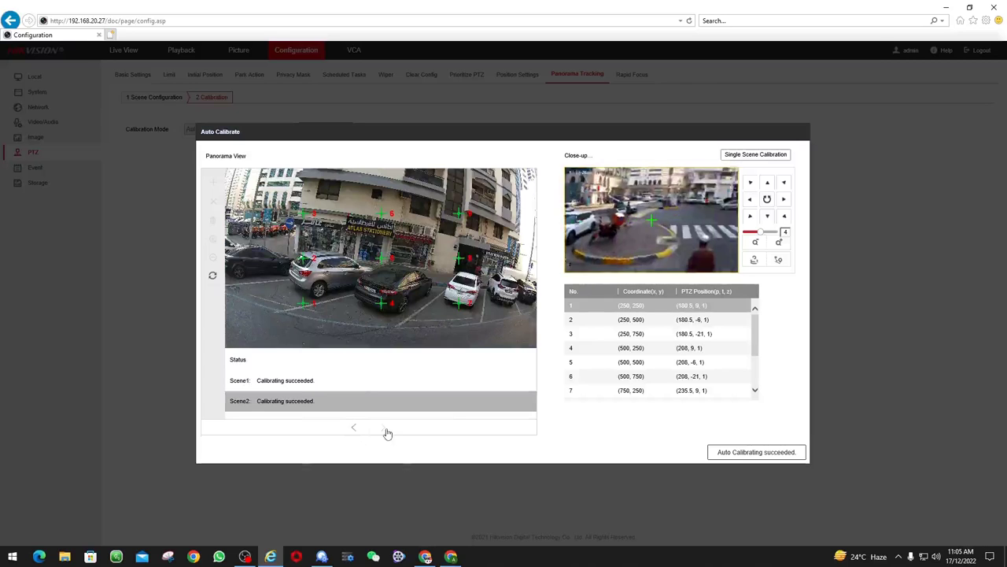
pyautogui.click(722, 456)
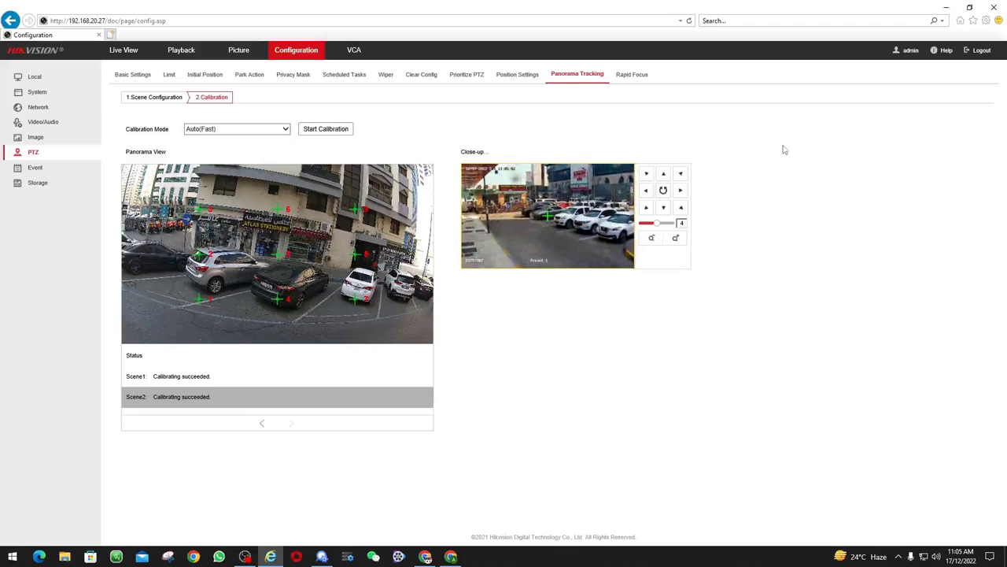
pyautogui.click(352, 55)
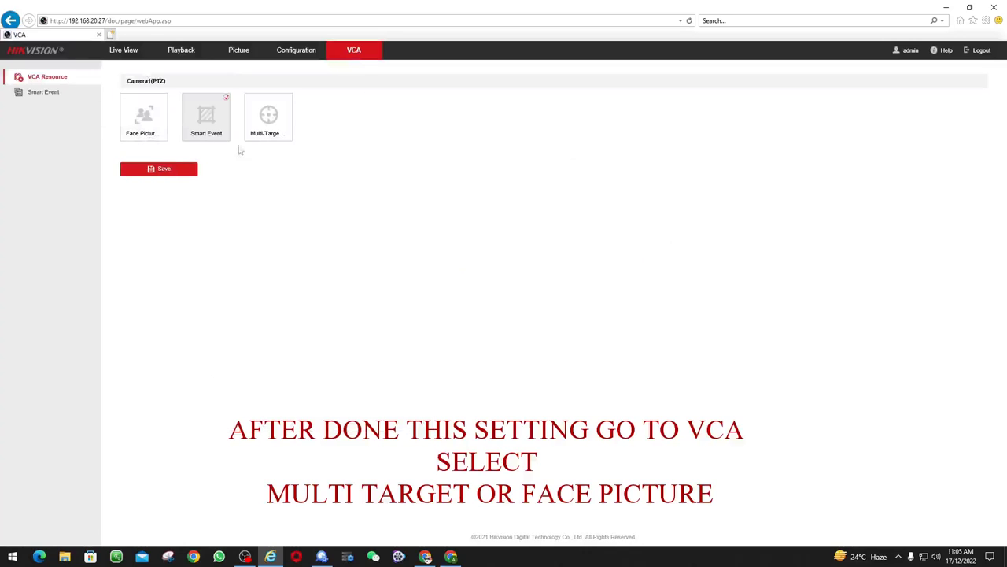
# Select Multi-Target as Camera1 (PTZ)'s VCA resource, save, and accept the reboot
pyautogui.click(288, 100)
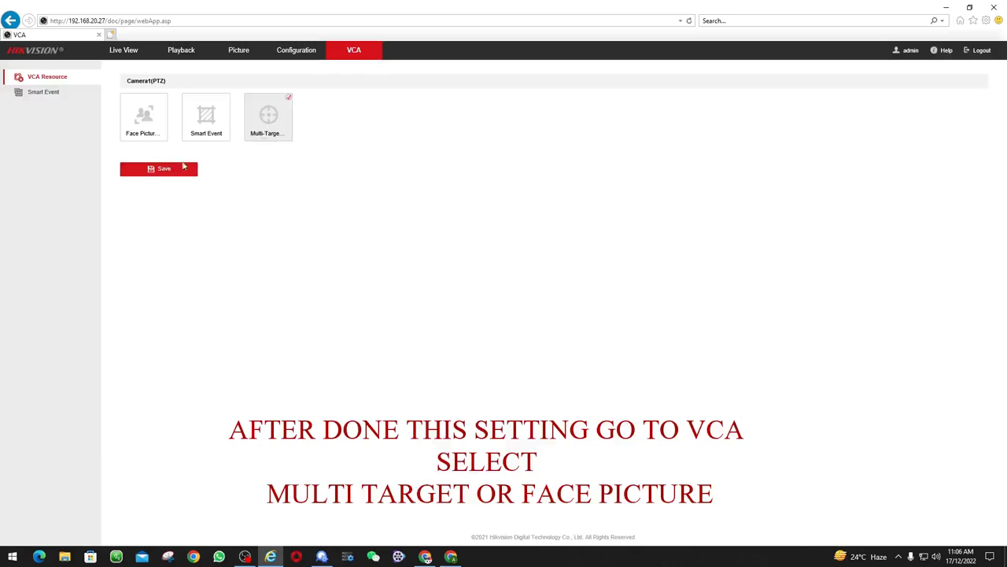
pyautogui.click(181, 168)
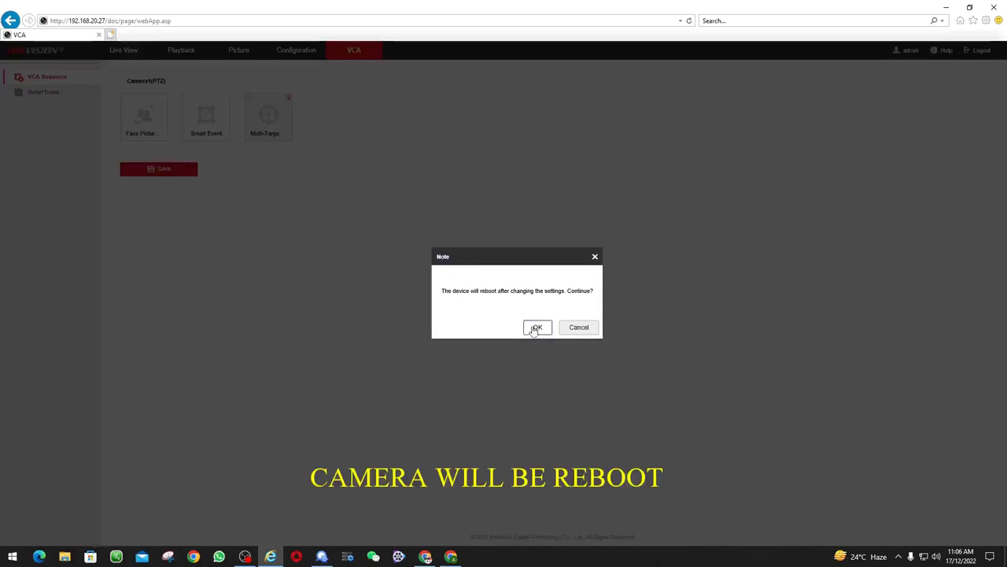
pyautogui.click(536, 327)
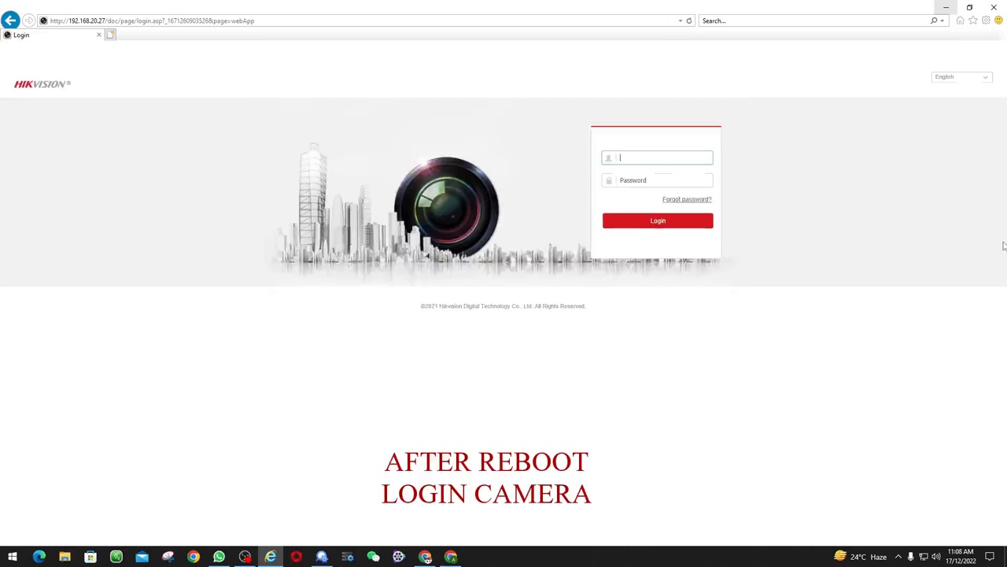
# Sign back in with the account username and password after the camera reboots
pyautogui.write('admin')
pyautogui.press('Tab')
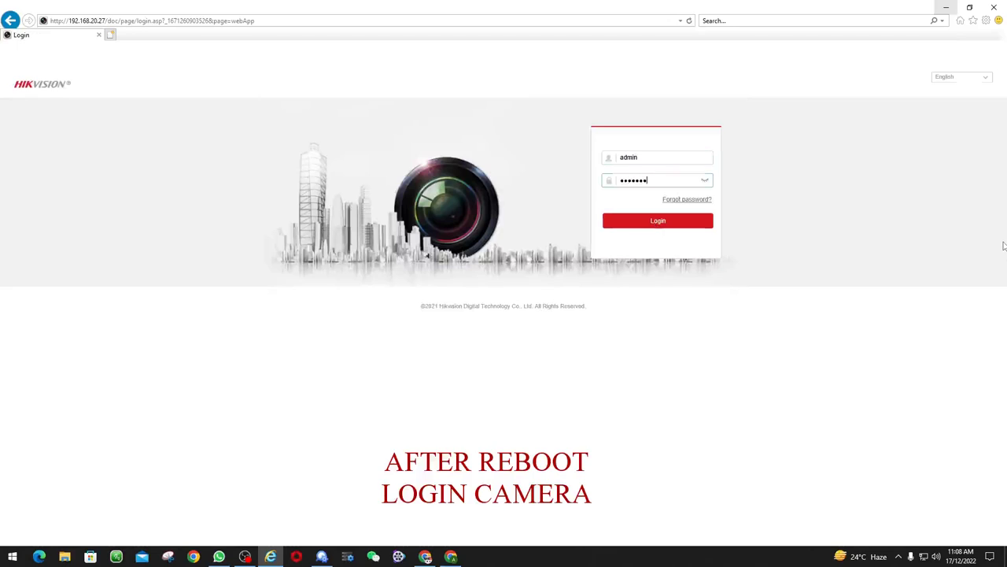
pyautogui.press('Return')
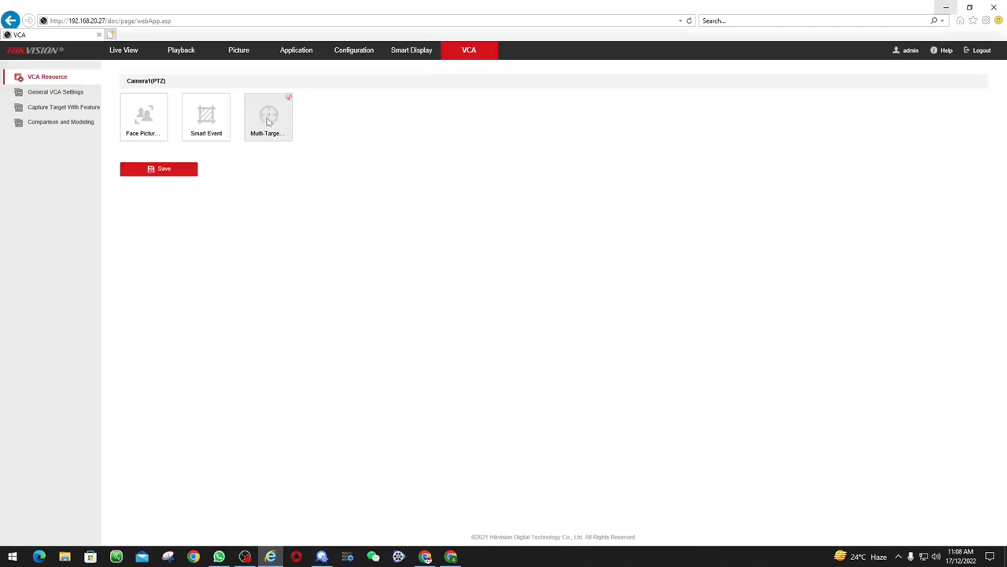
# Set Device No. to 01 and Camera Info. to 'Multi Target' in General VCA Settings
pyautogui.click(69, 94)
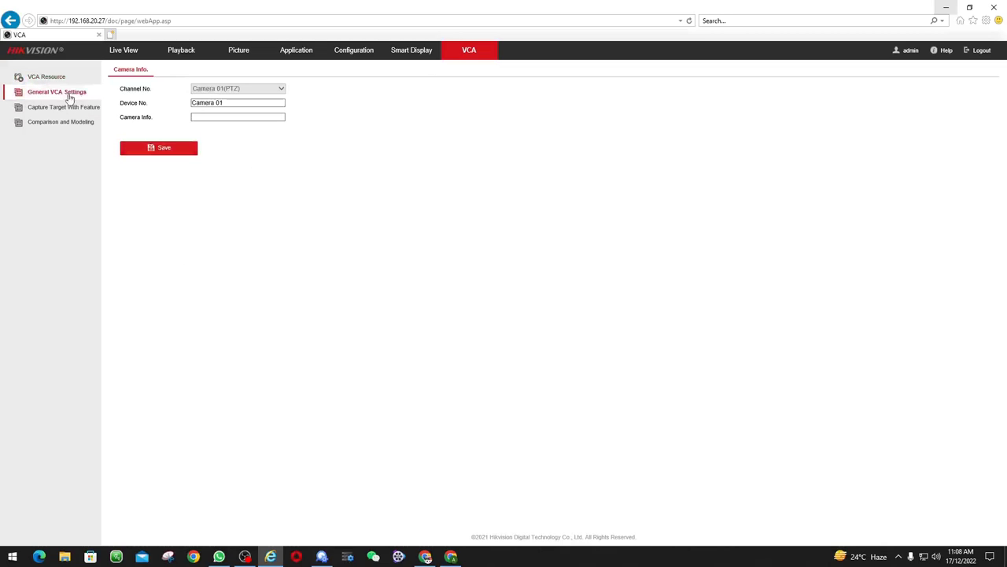
pyautogui.moveTo(229, 105); pyautogui.dragTo(160, 97)
pyautogui.write('01')
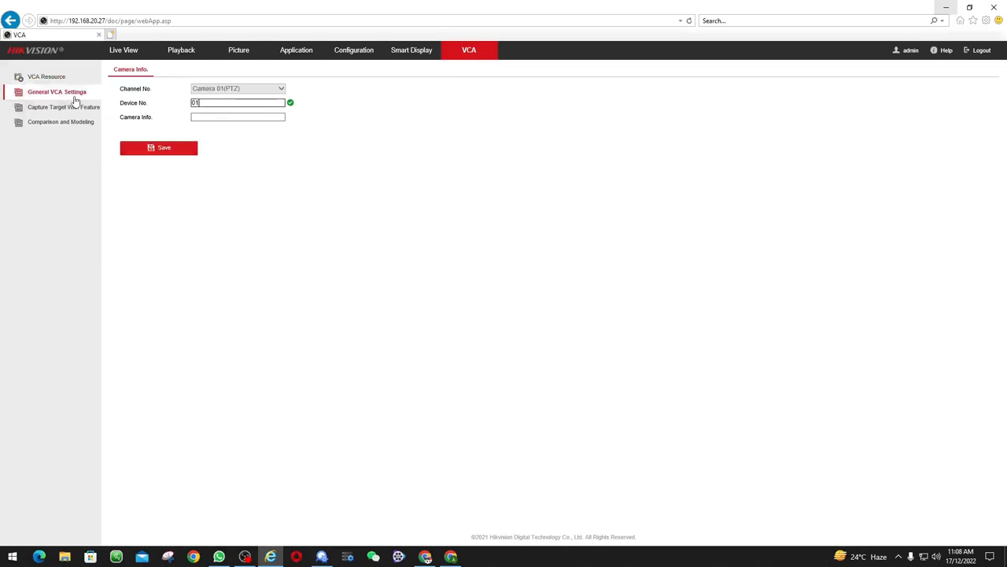
pyautogui.click(237, 116)
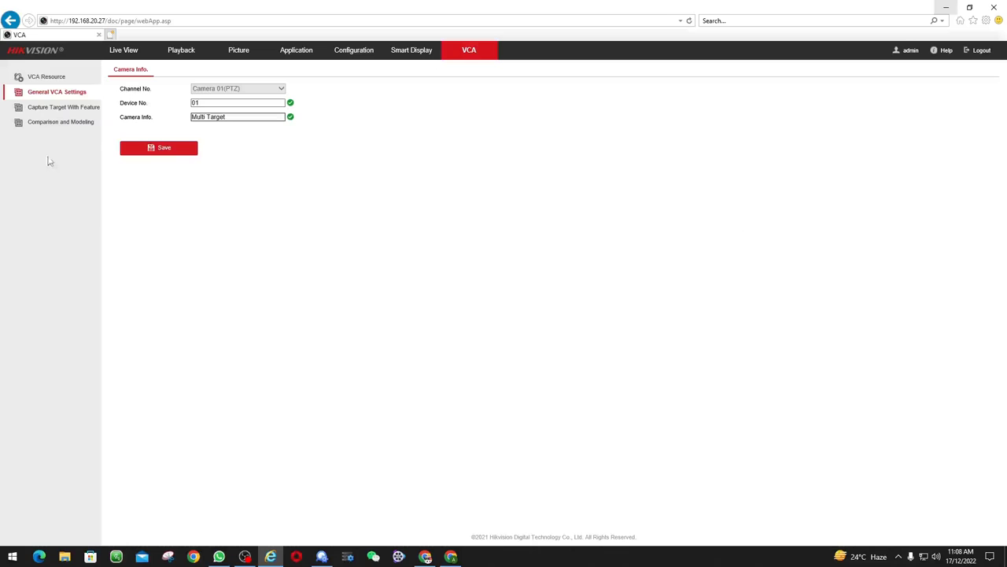
pyautogui.click(167, 150)
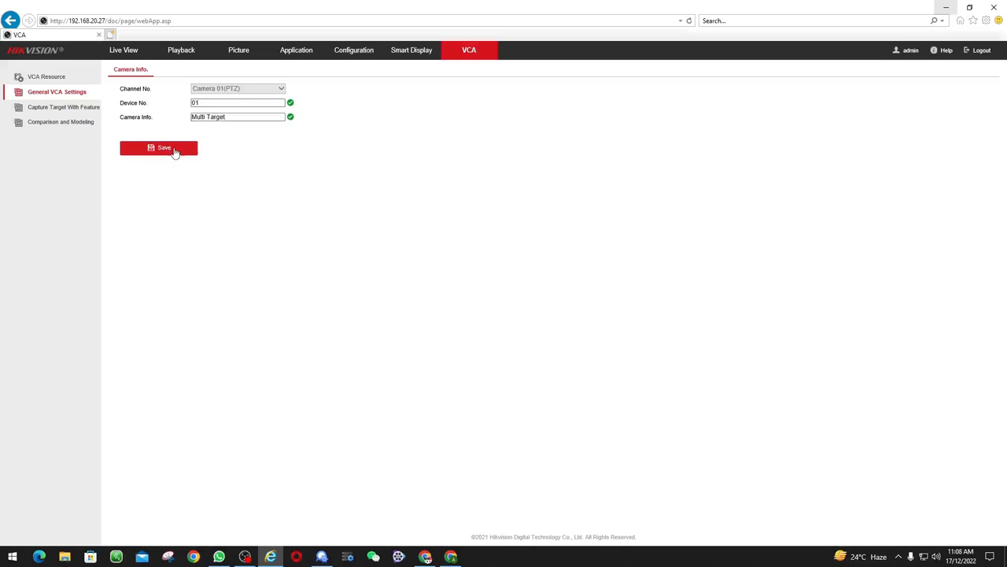
# Add Capture Time and Camera Info overlays in Capture Target With Feature and save
pyautogui.click(52, 107)
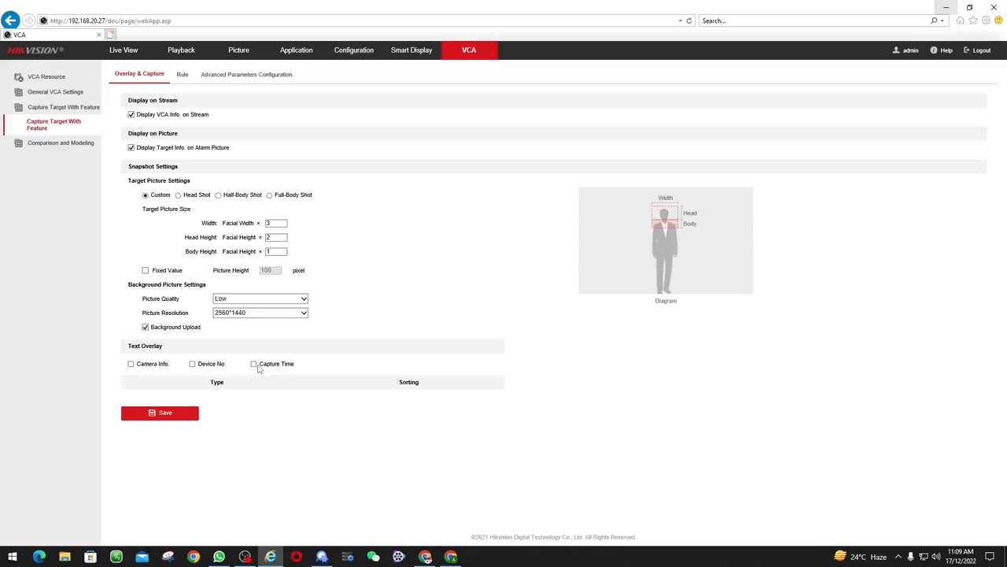
pyautogui.click(254, 365)
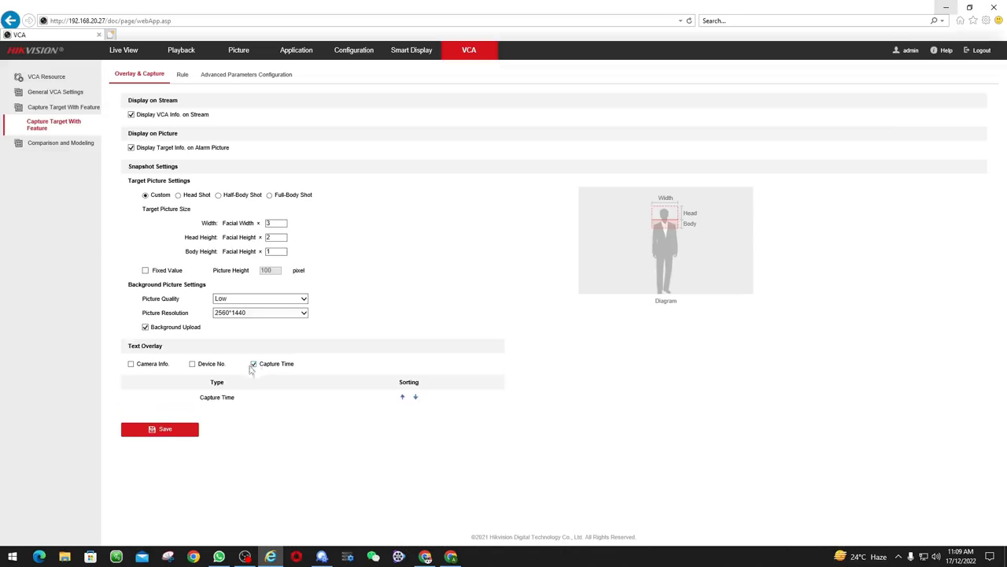
pyautogui.click(130, 364)
pyautogui.click(168, 446)
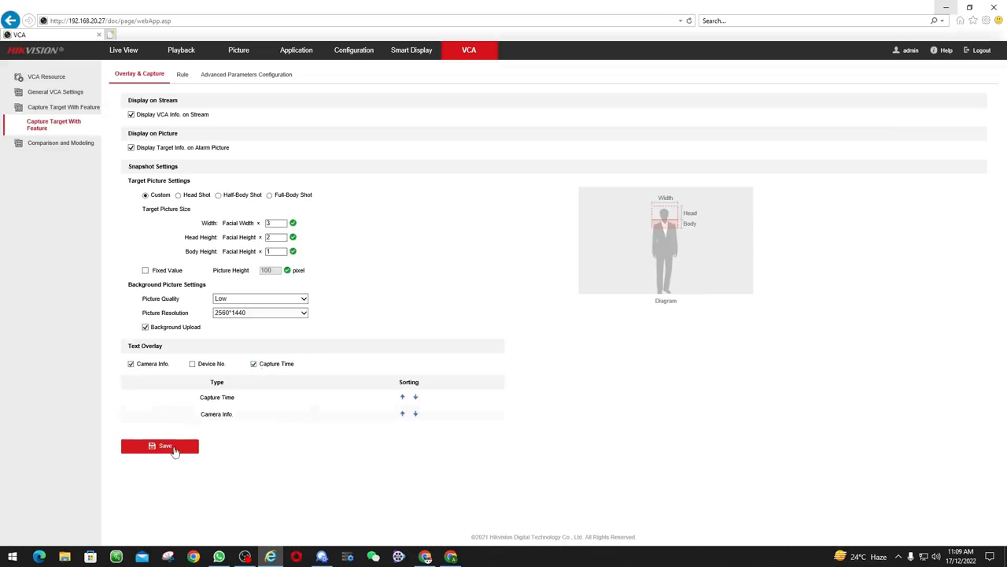
pyautogui.click(181, 75)
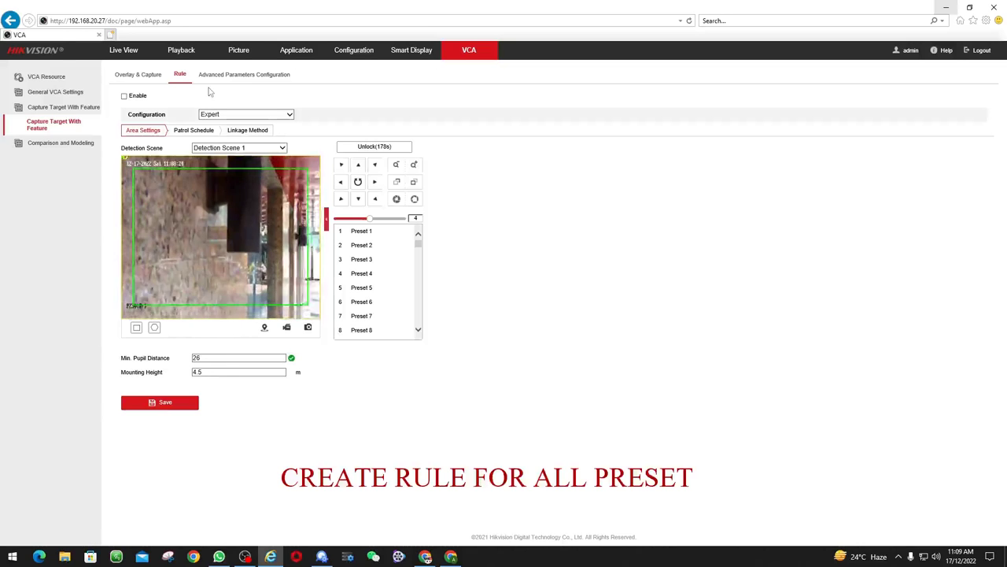
# Enable the capture rule in Normal mode and draw the pupil distance box for Preset 1
pyautogui.click(260, 114)
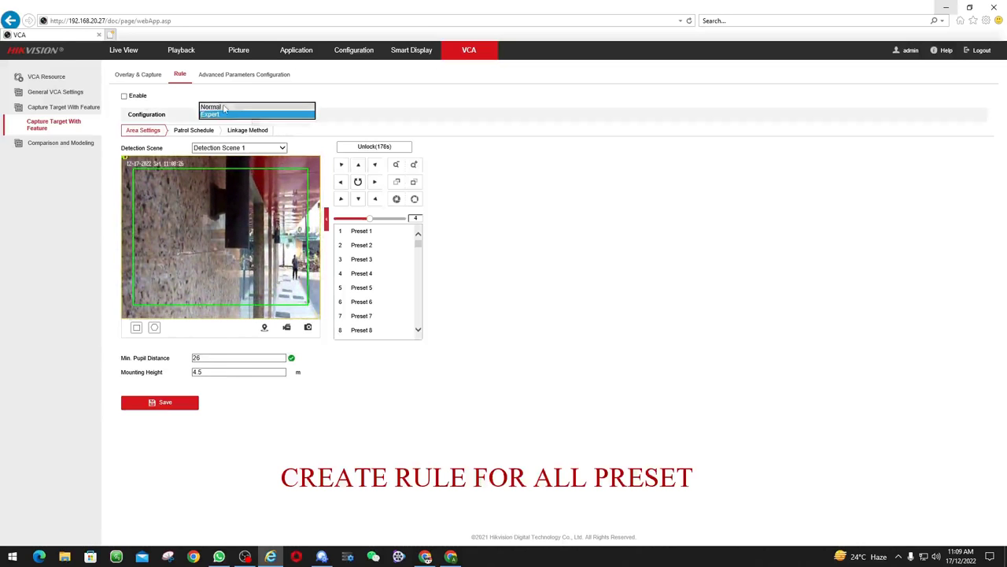
pyautogui.click(236, 105)
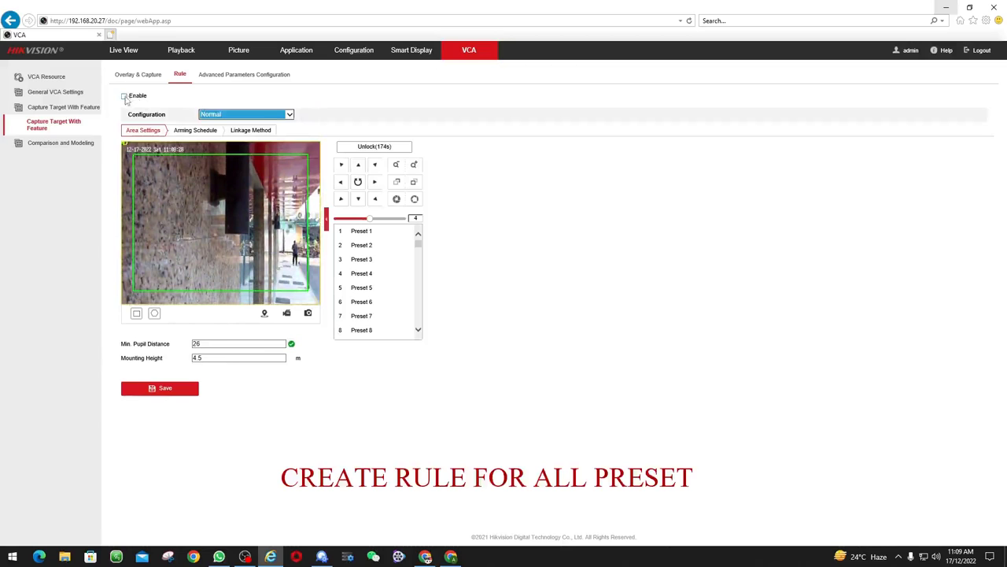
pyautogui.click(124, 97)
pyautogui.click(182, 390)
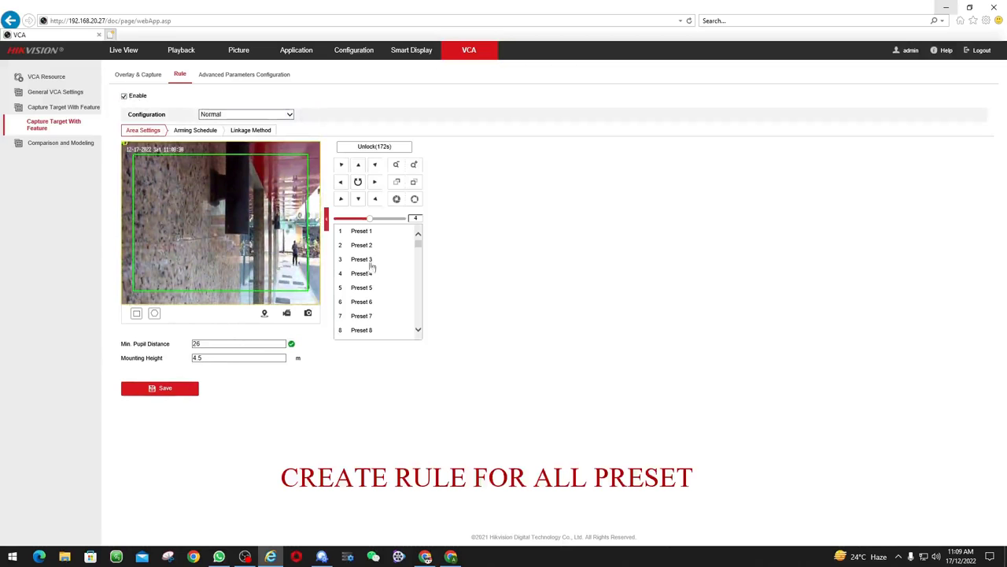
pyautogui.click(363, 233)
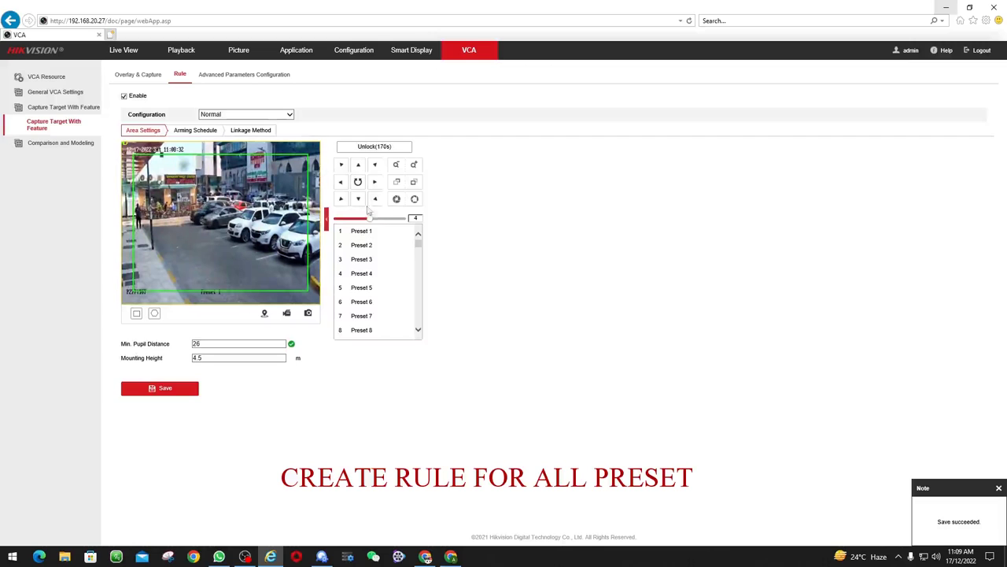
pyautogui.click(367, 150)
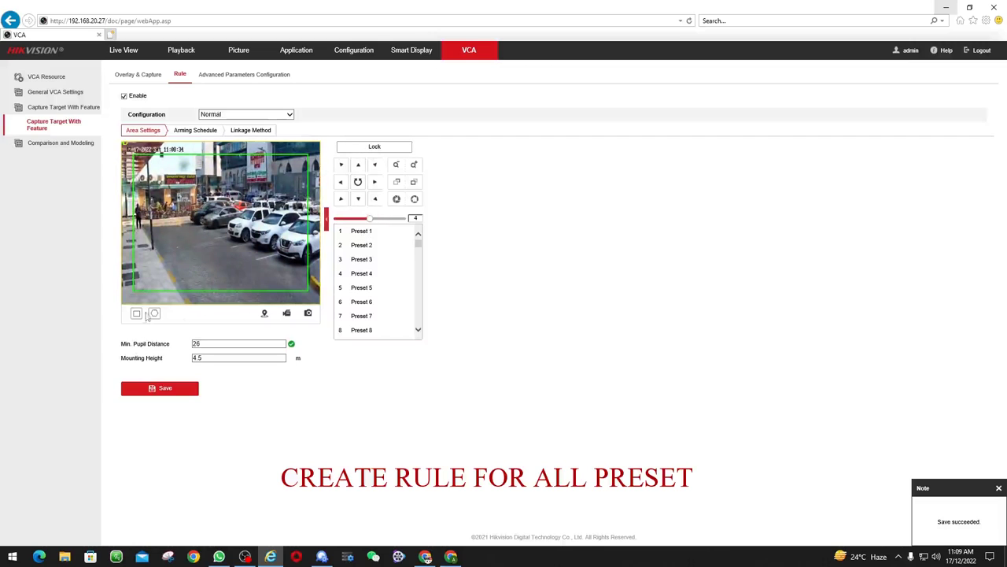
pyautogui.moveTo(156, 197); pyautogui.dragTo(191, 226)
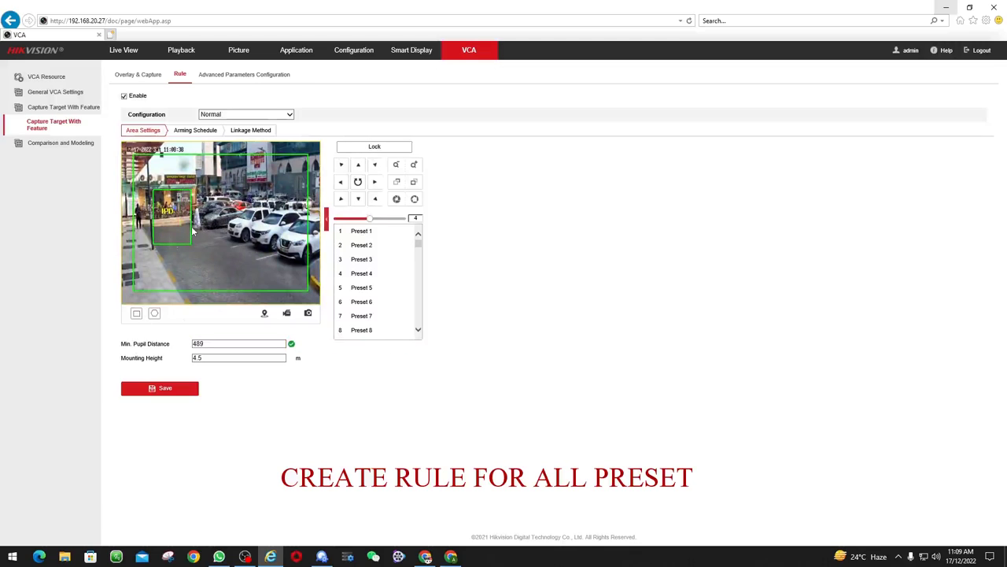
pyautogui.click(186, 389)
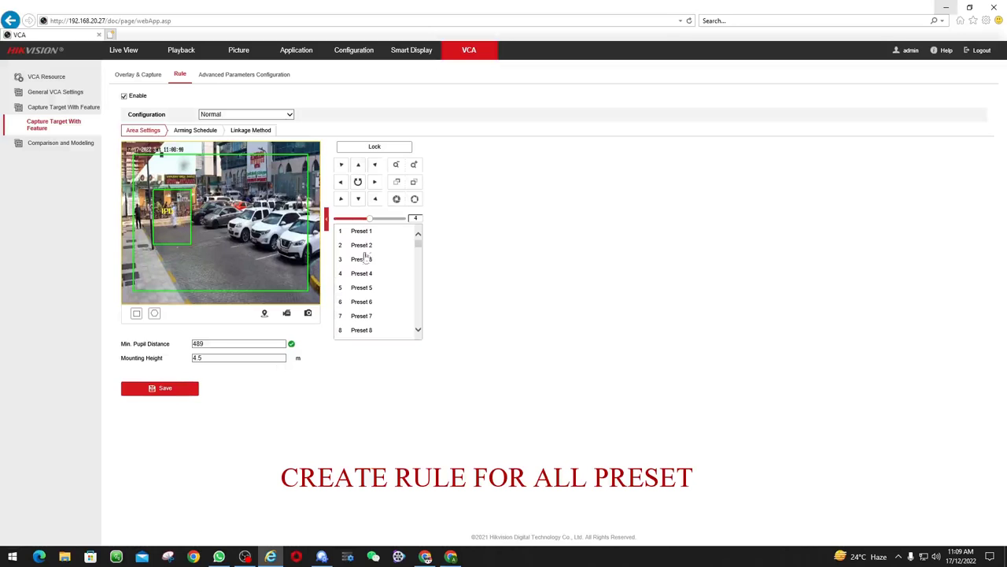
# Save the capture rule area for Presets 2 through 6
pyautogui.click(388, 245)
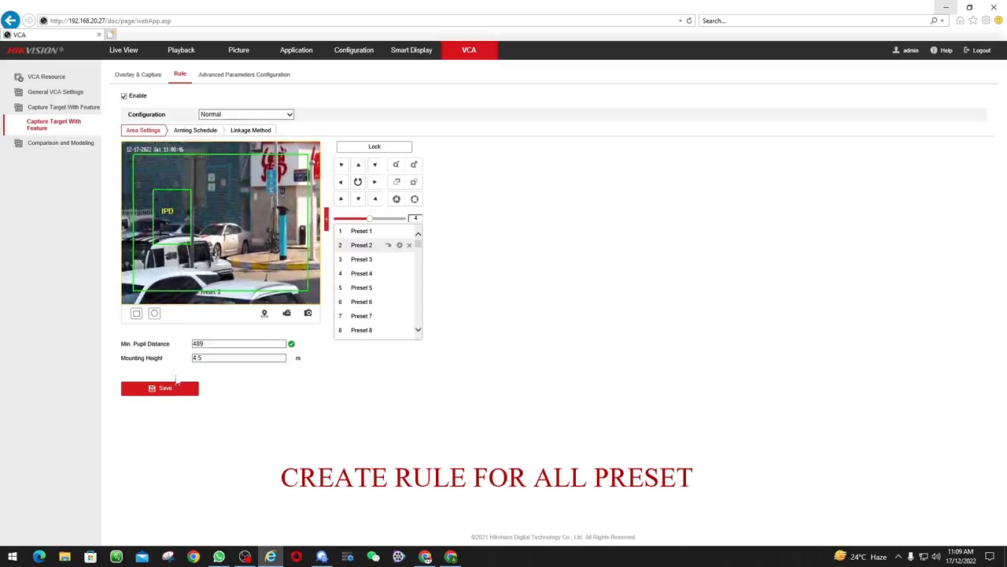
pyautogui.click(167, 388)
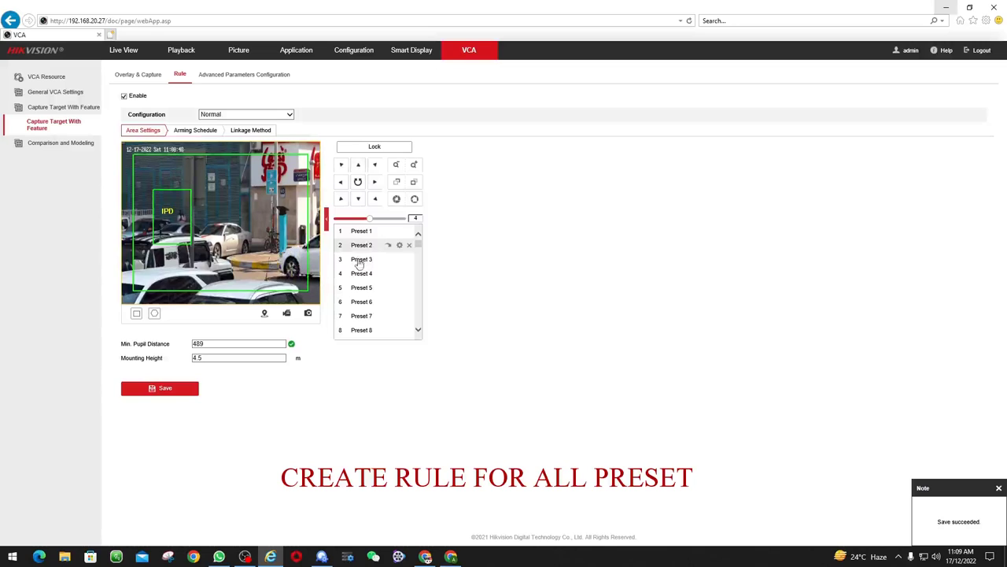
pyautogui.click(388, 259)
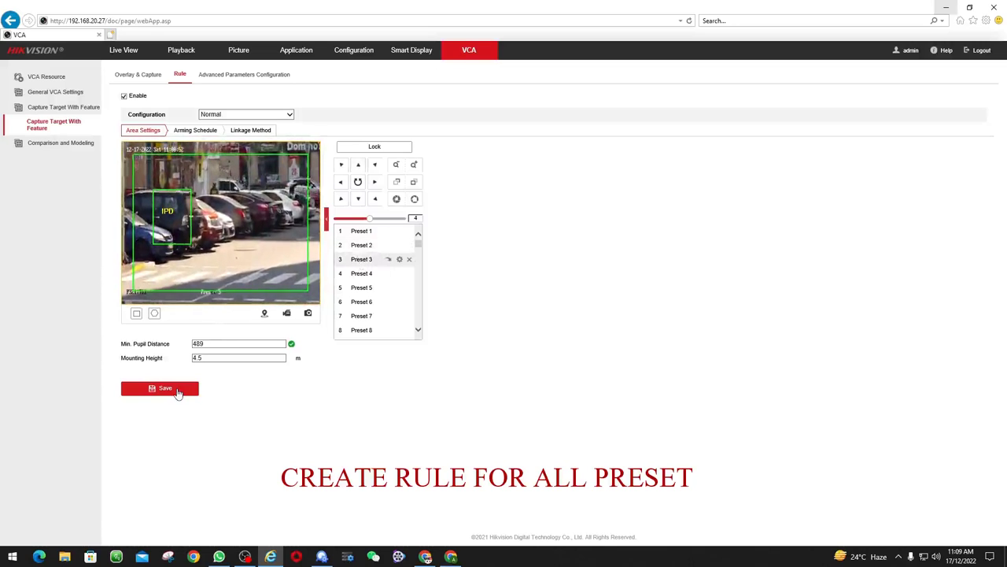
pyautogui.click(390, 274)
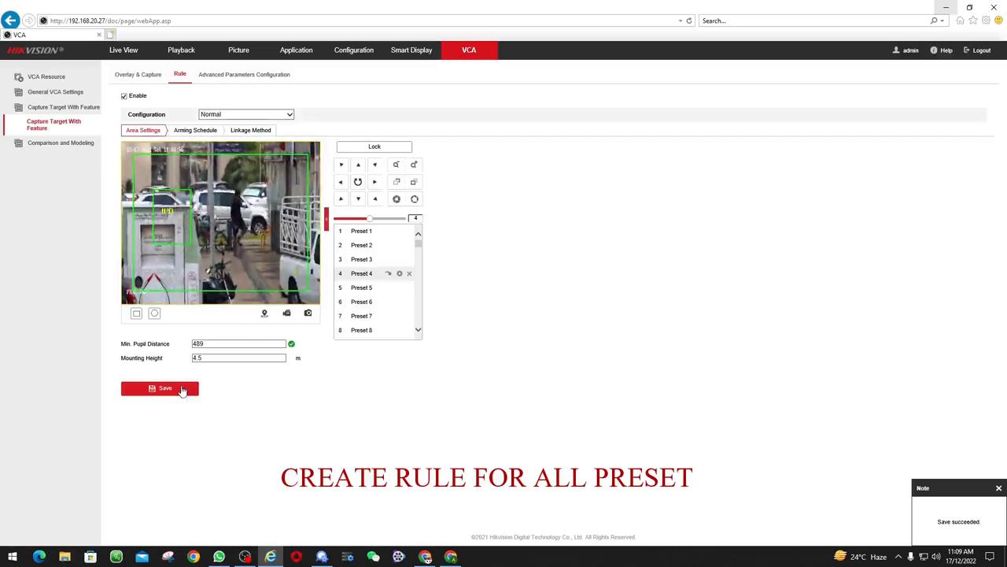
pyautogui.click(181, 389)
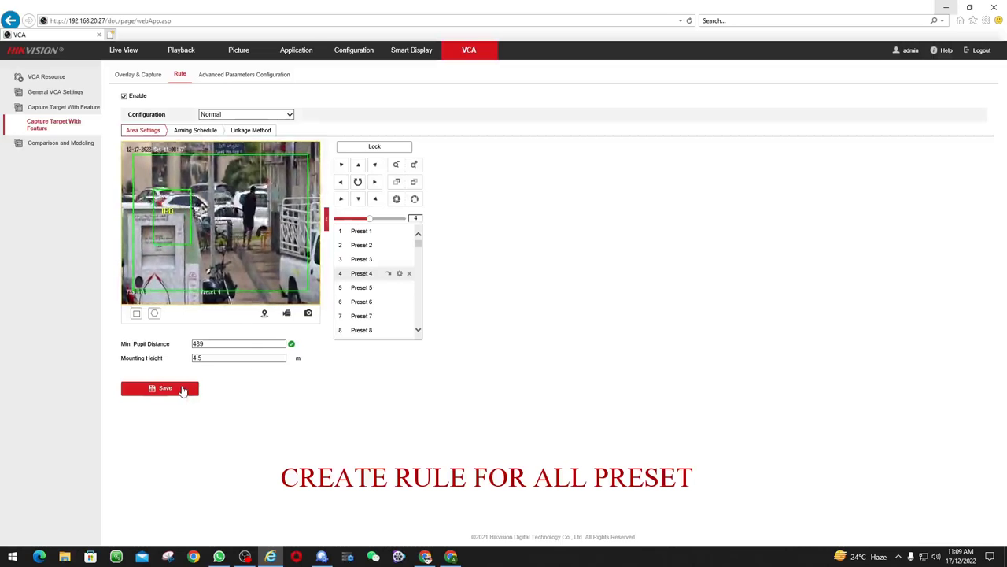
pyautogui.click(388, 289)
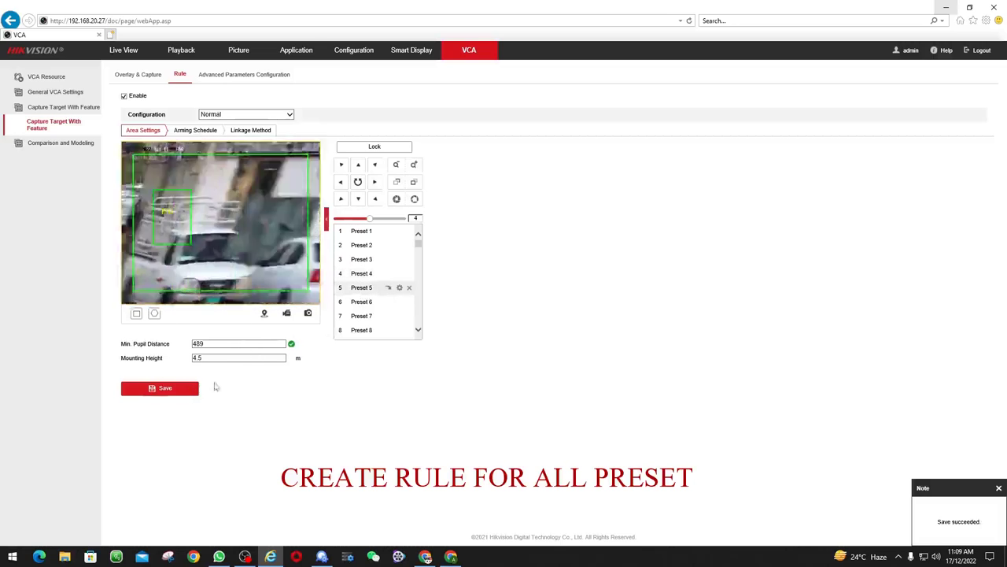
pyautogui.click(175, 391)
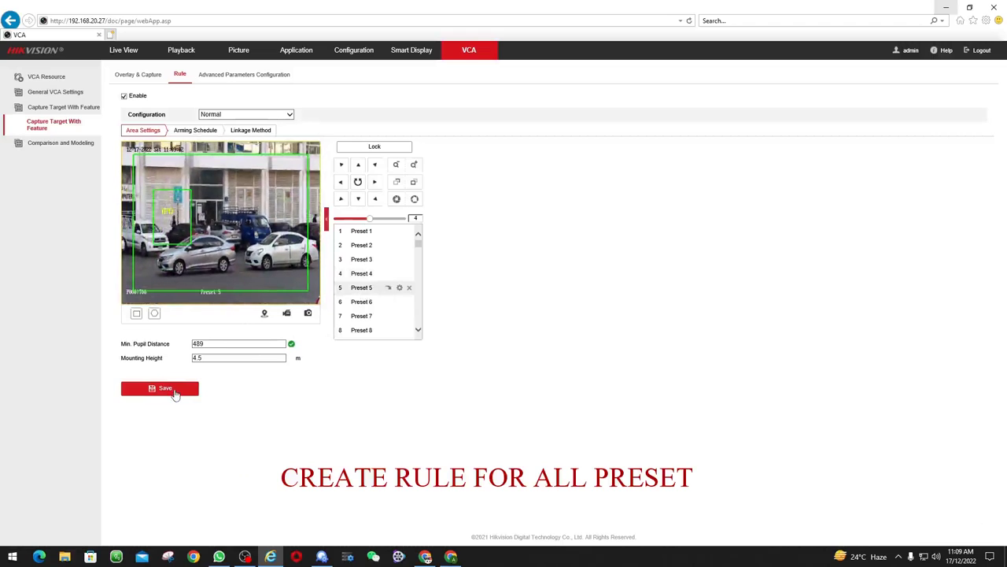
pyautogui.click(388, 302)
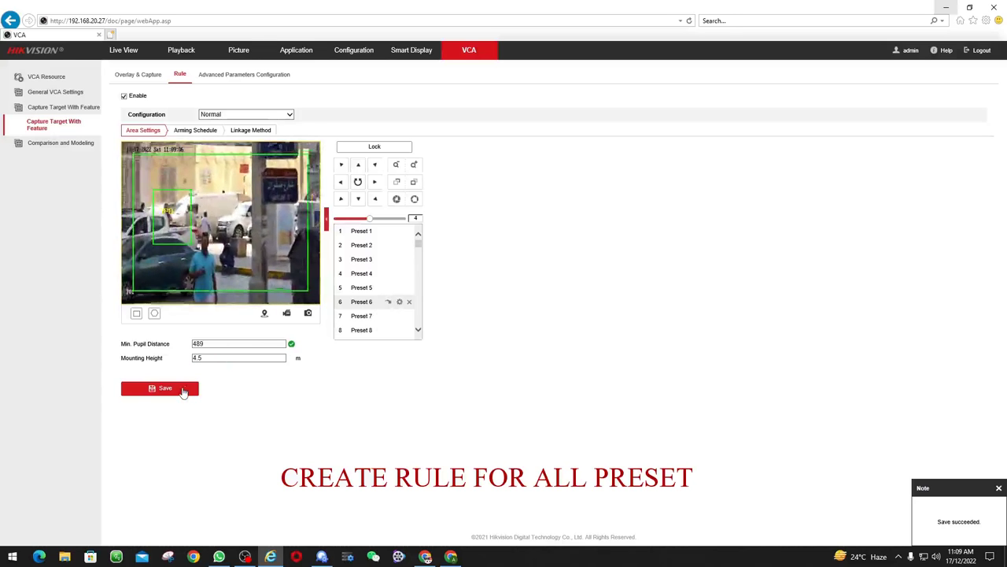
pyautogui.click(184, 391)
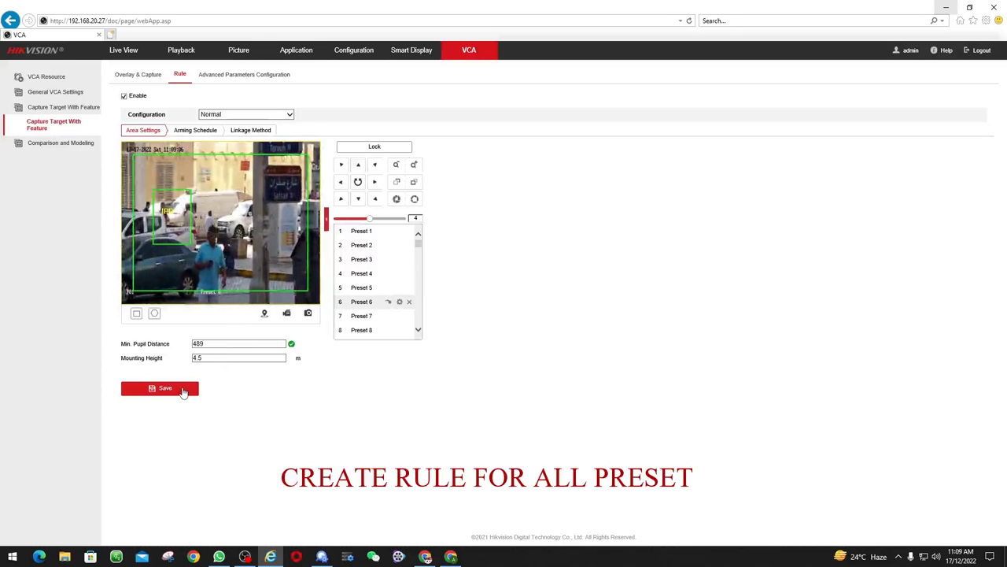
# Save the capture rule area for Presets 7 and 8
pyautogui.click(364, 317)
pyautogui.click(388, 315)
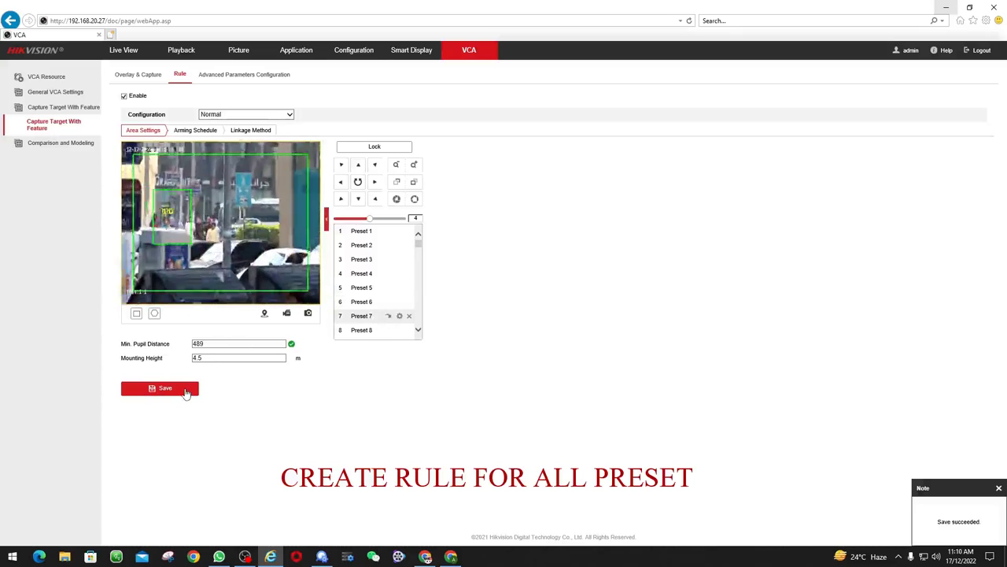
pyautogui.click(185, 392)
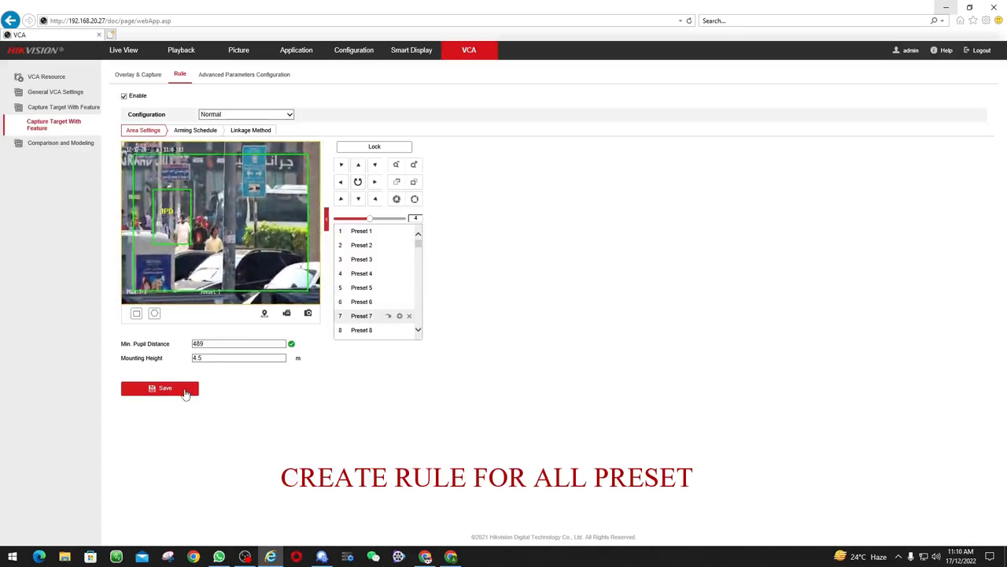
pyautogui.click(376, 333)
pyautogui.click(388, 330)
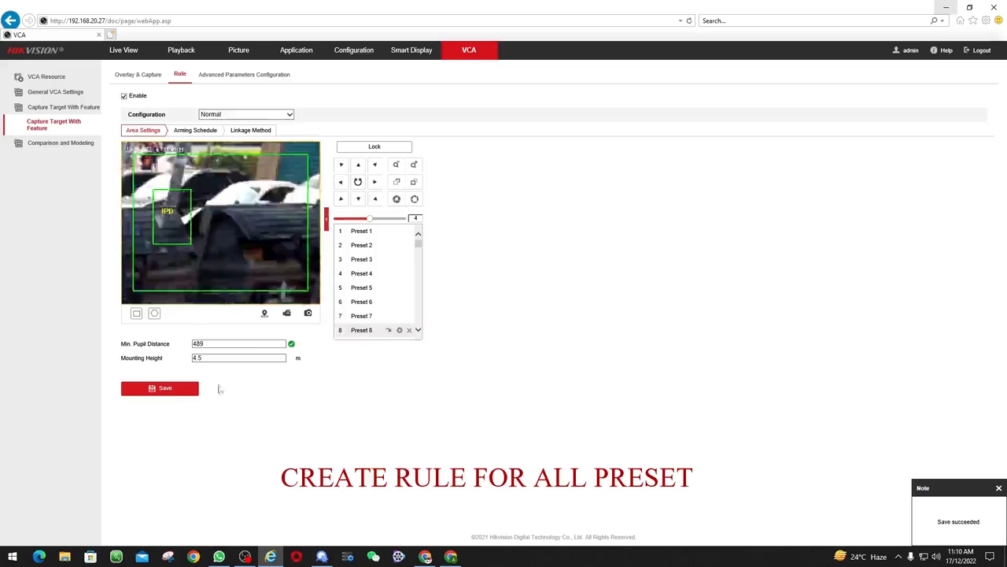
pyautogui.click(175, 391)
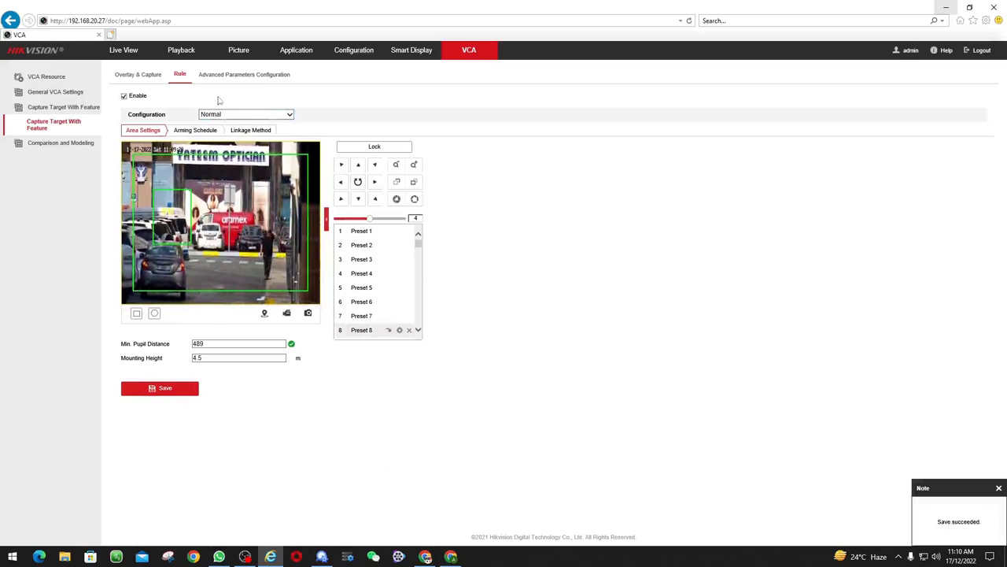
pyautogui.click(189, 132)
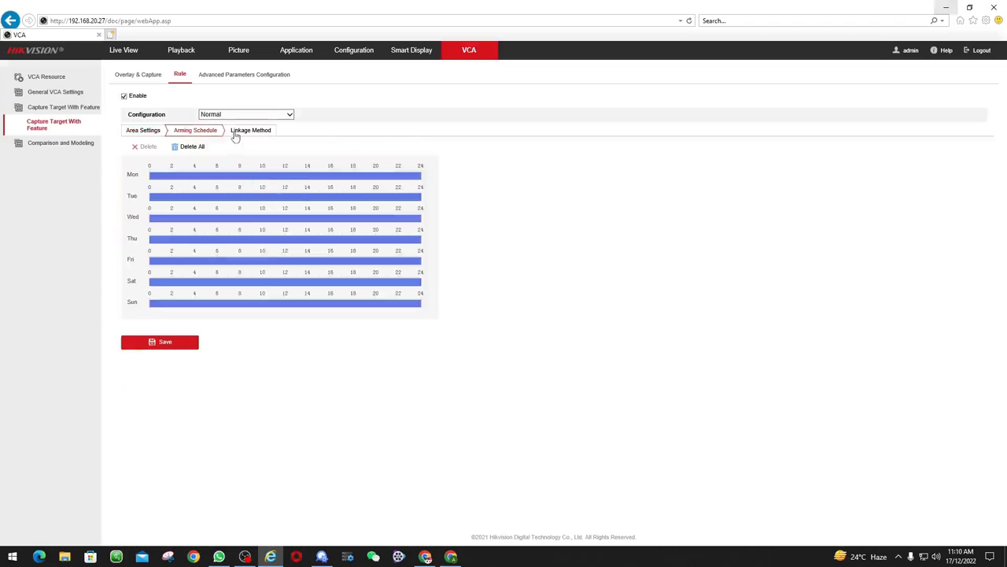
# Save the Notify Surveillance Center linkage and advanced parameters (Best Shot, threshold 10, Face and Human upload)
pyautogui.click(262, 135)
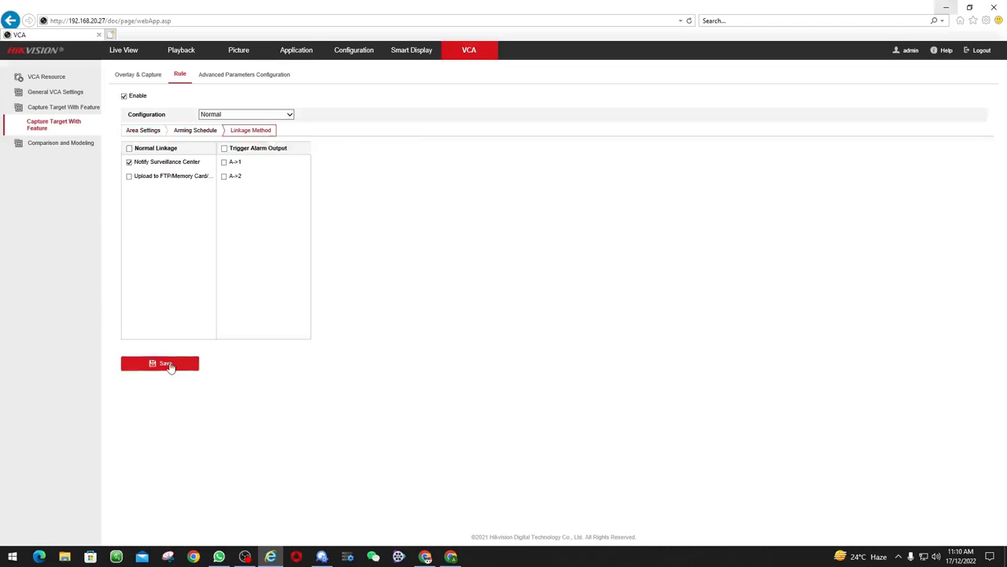
pyautogui.click(169, 363)
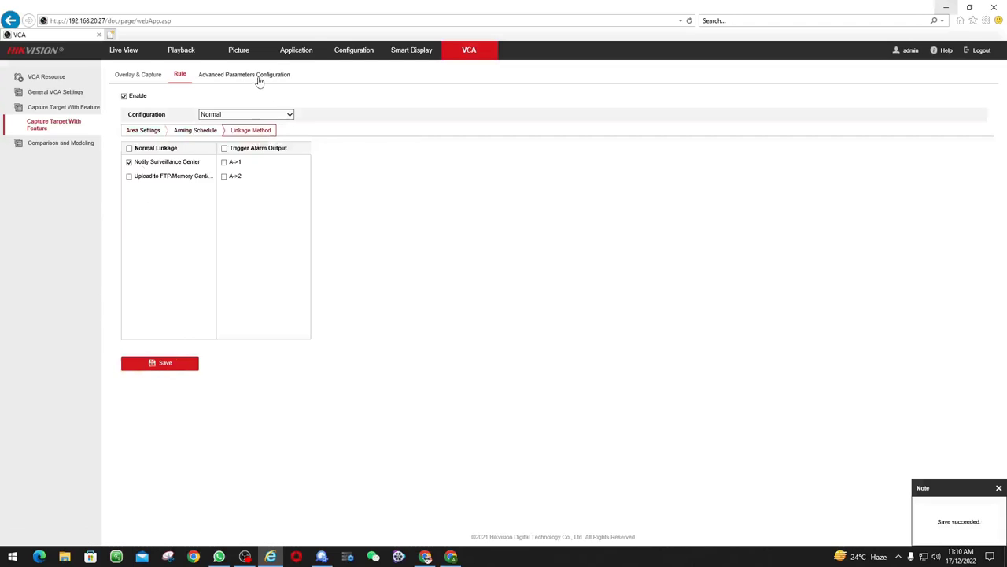
pyautogui.click(260, 76)
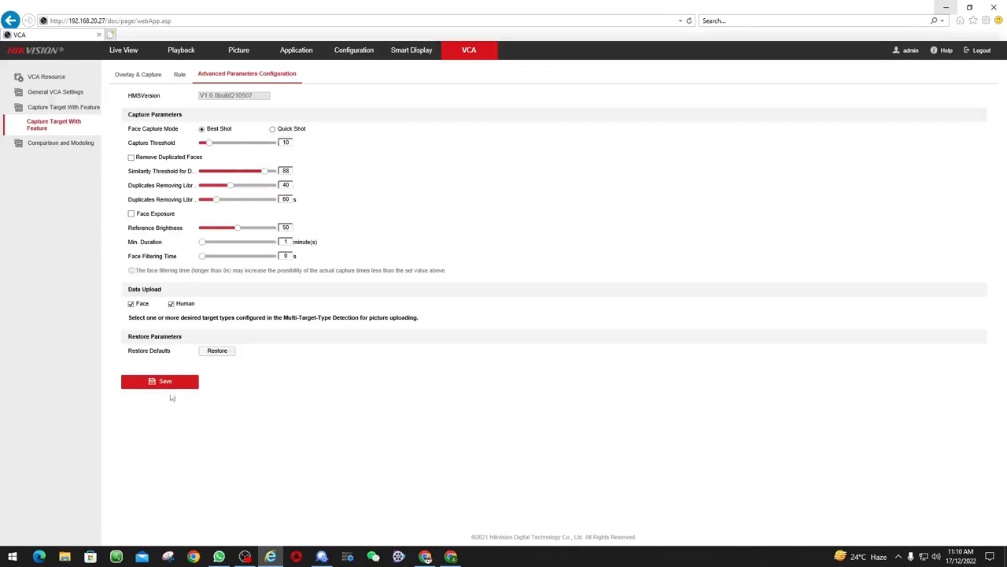
pyautogui.click(165, 380)
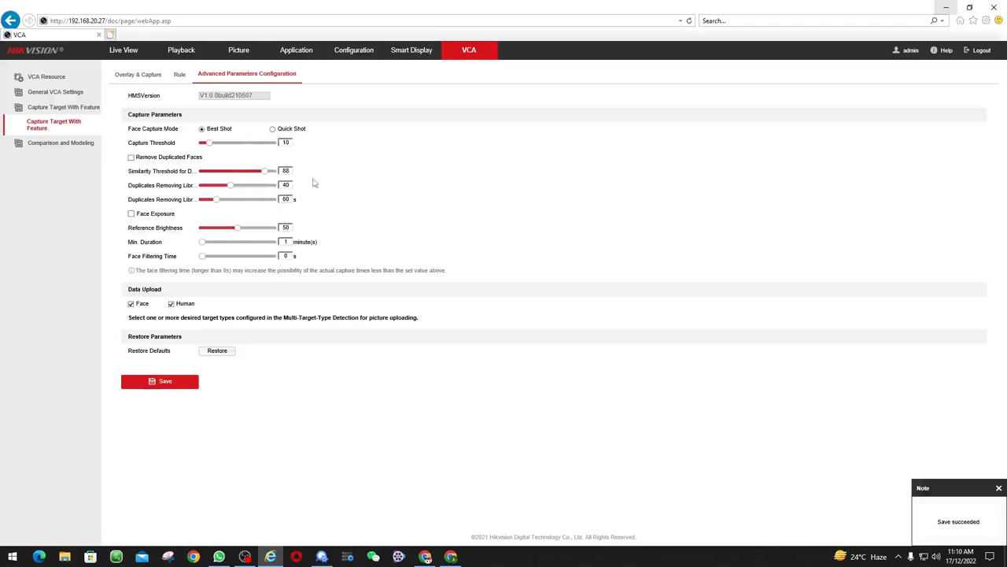
pyautogui.click(140, 76)
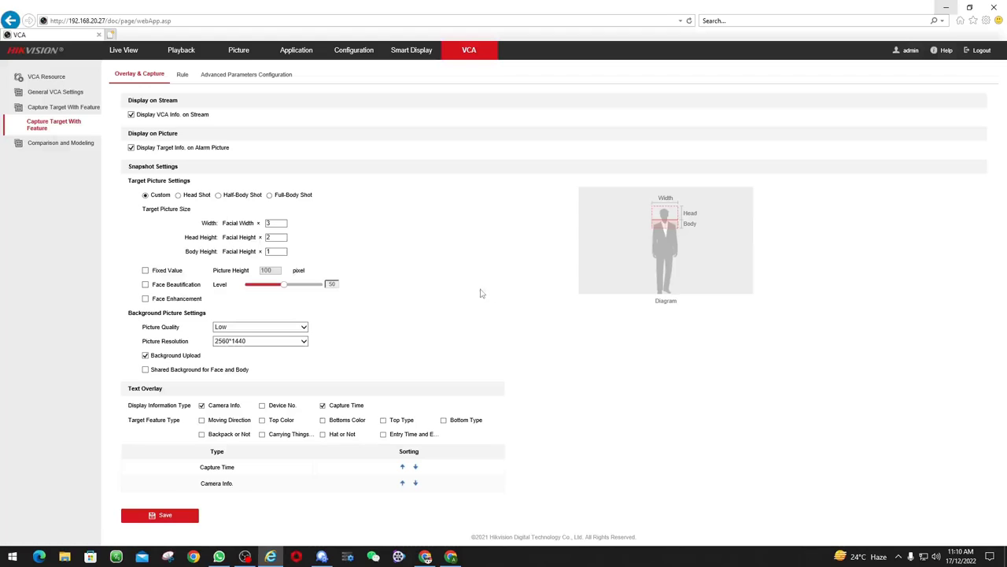
# Overlay Top Color, Moving Direction, Carrying Things, Hat, Top Type and Entry/Exit Time on captures
pyautogui.click(262, 420)
pyautogui.click(202, 420)
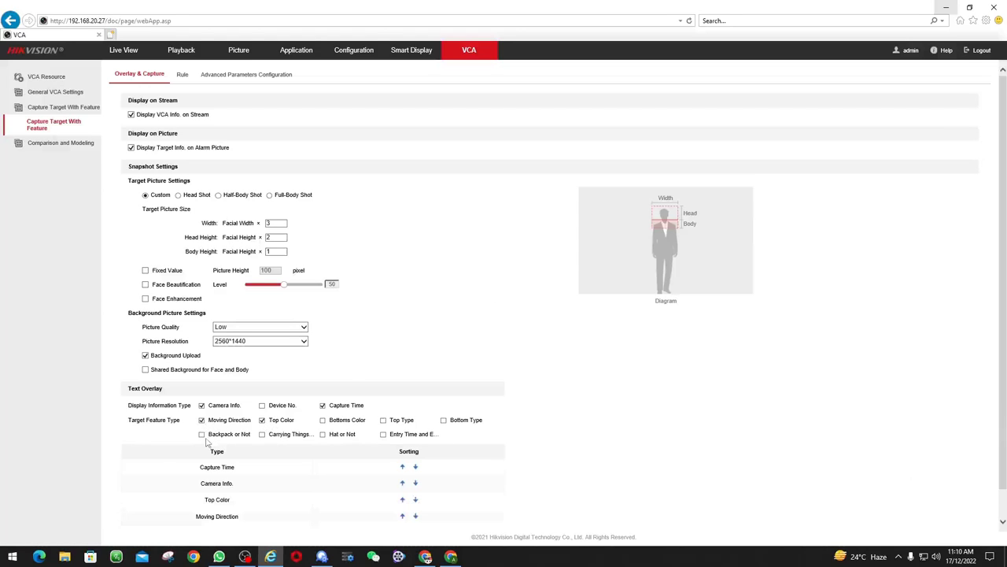
pyautogui.click(262, 435)
pyautogui.click(323, 434)
pyautogui.click(385, 424)
pyautogui.click(383, 435)
pyautogui.scroll(-2, 654, 391)
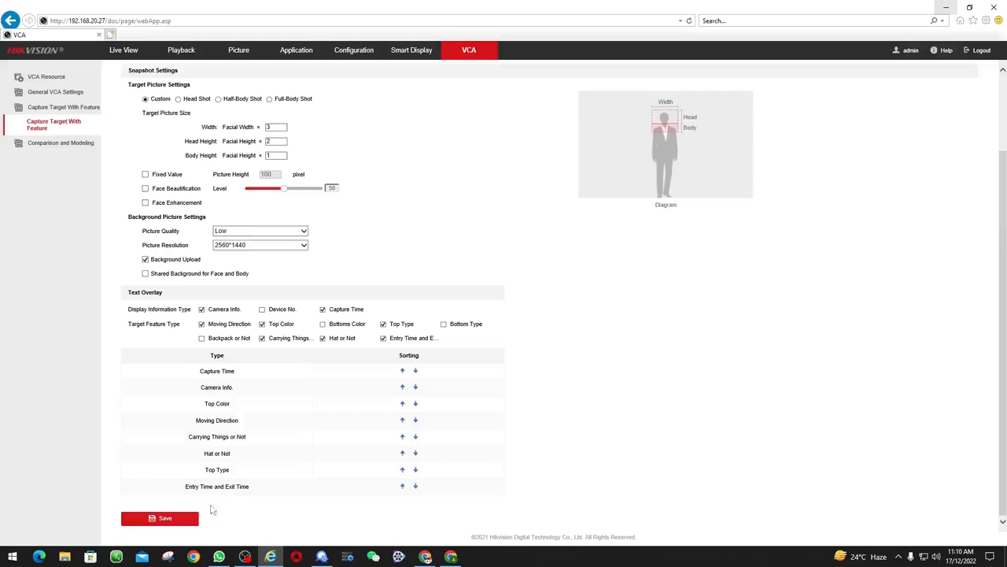
pyautogui.click(180, 519)
# Enable Shared Background for Face and Body captures and save it
pyautogui.click(146, 274)
pyautogui.click(183, 519)
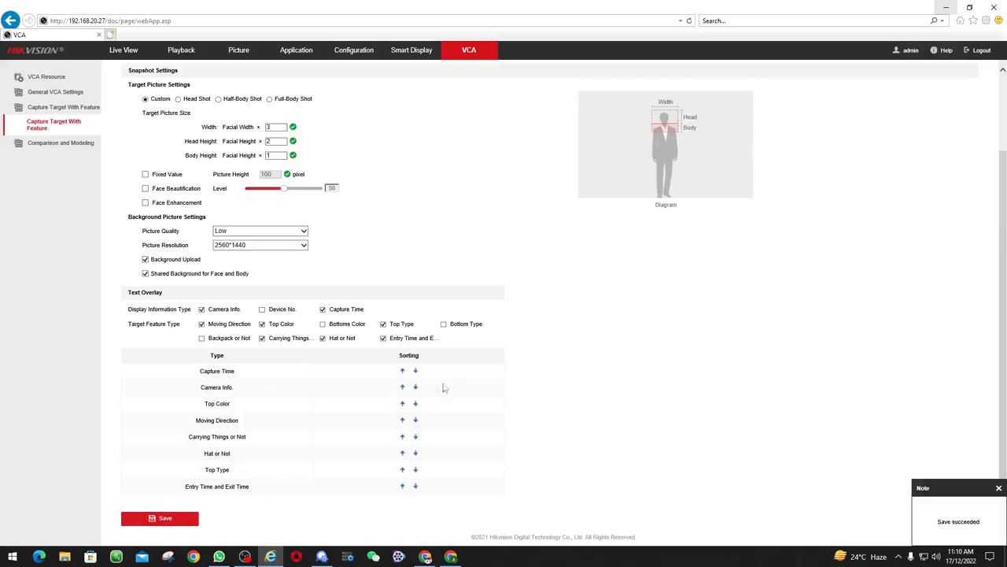
pyautogui.scroll(3, 400, 256)
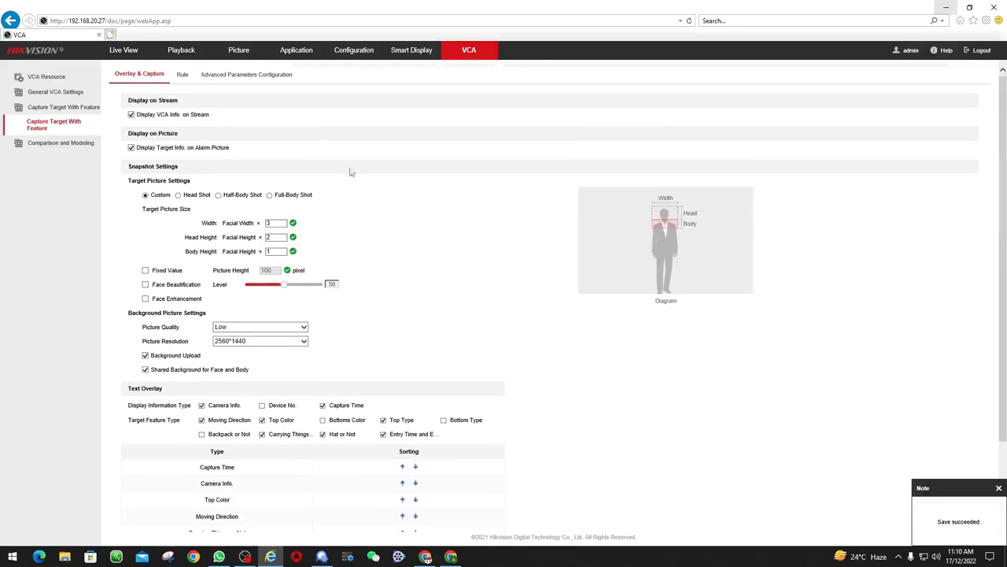
pyautogui.click(61, 144)
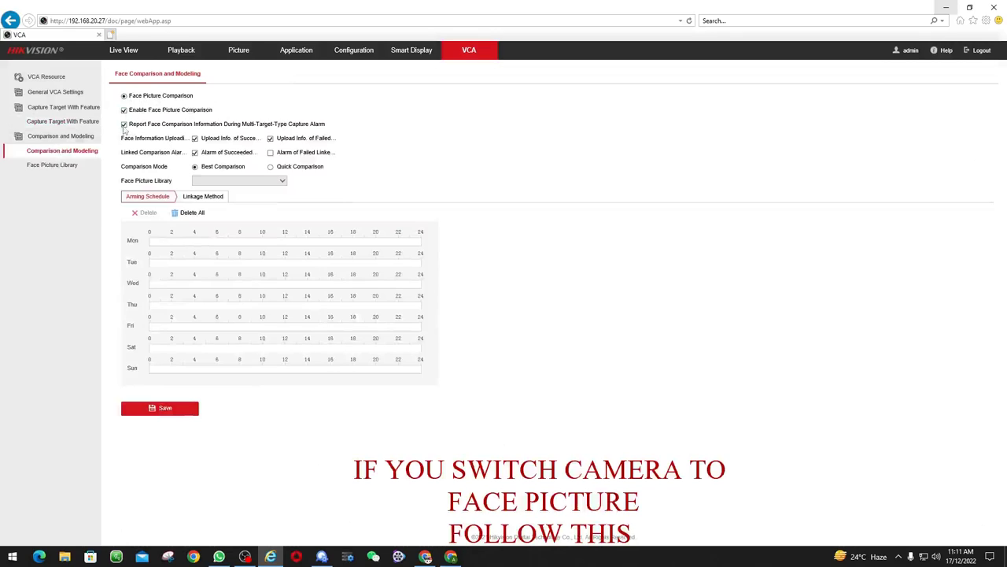
# Arm face comparison 0–24 h on Monday, copy it to every day, and save
pyautogui.moveTo(426, 242); pyautogui.dragTo(150, 242)
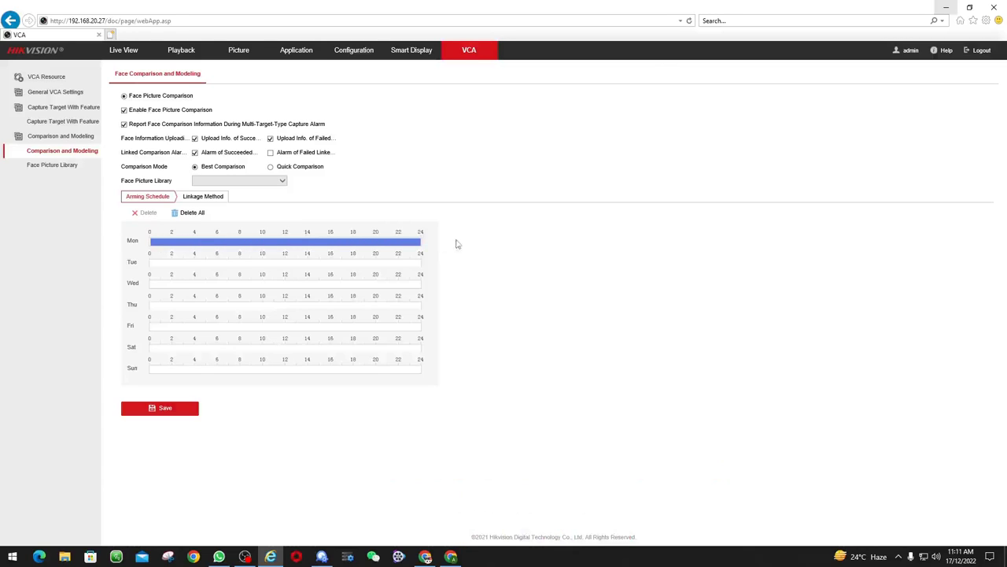
pyautogui.click(431, 242)
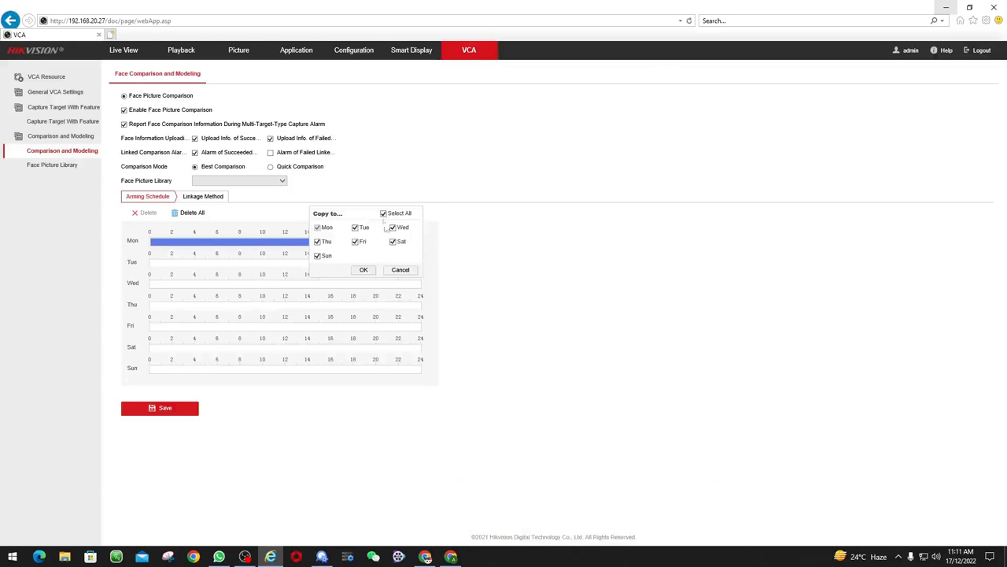
pyautogui.click(364, 270)
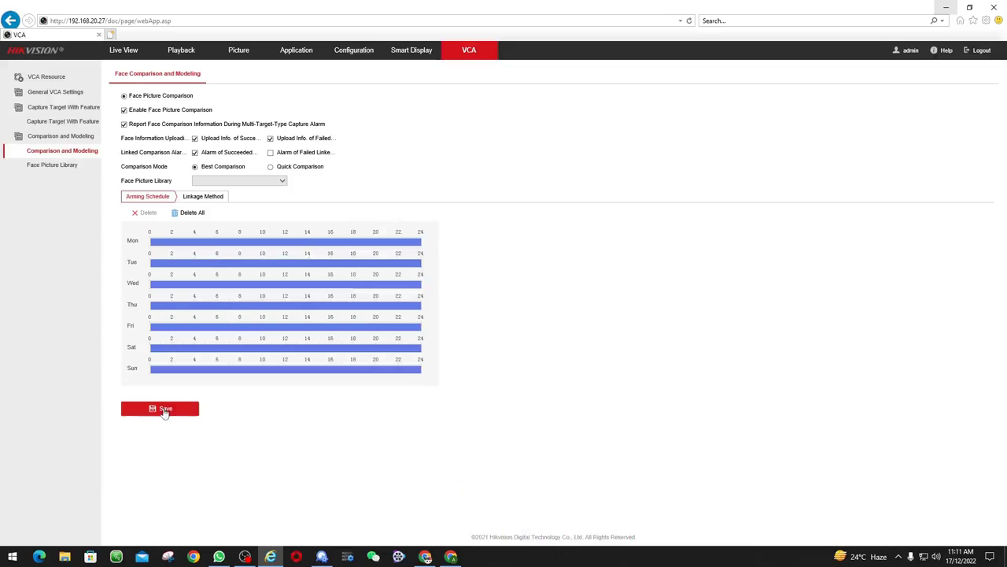
pyautogui.click(165, 411)
# Tick Notify Surveillance Center under Linkage Method, then go to the Face Picture Library
pyautogui.click(203, 197)
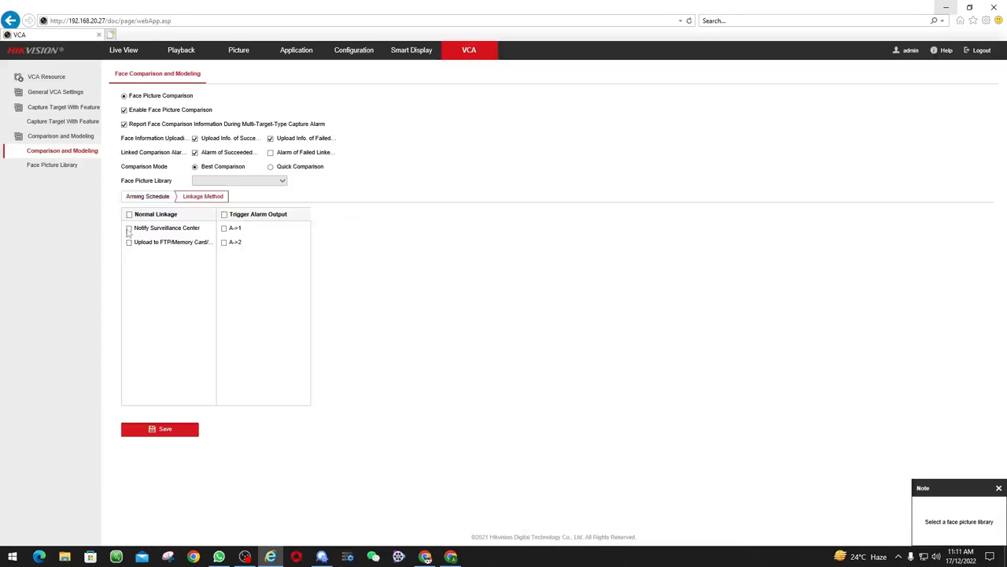
pyautogui.click(129, 228)
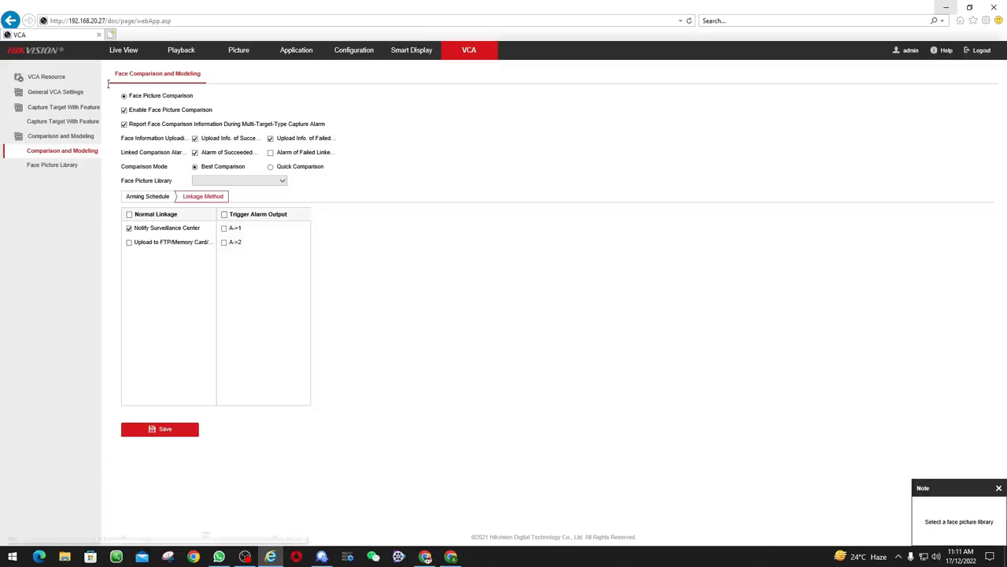
pyautogui.click(70, 166)
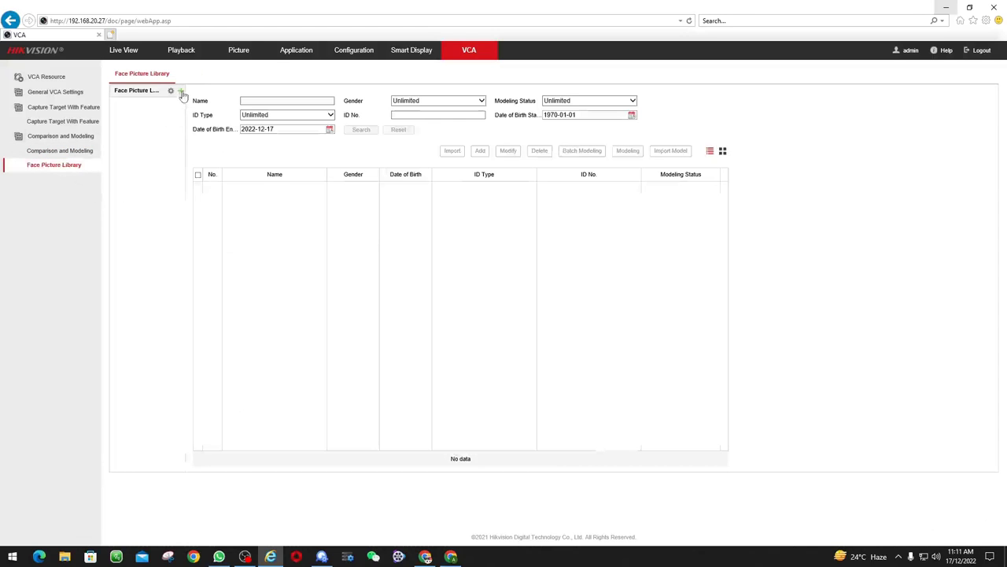
# Add a face picture library named 'ADS Staff' and select it
pyautogui.click(181, 91)
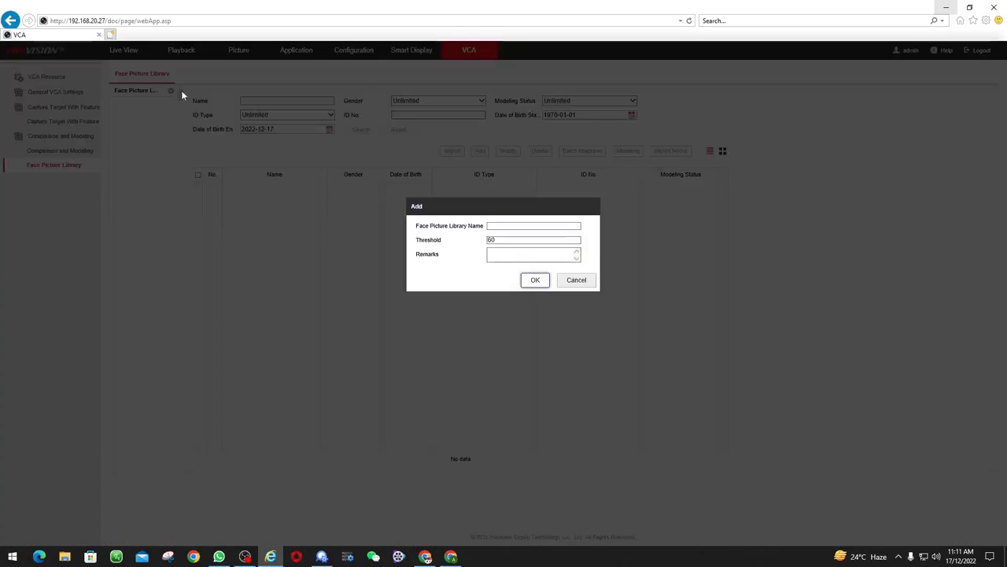
pyautogui.click(511, 225)
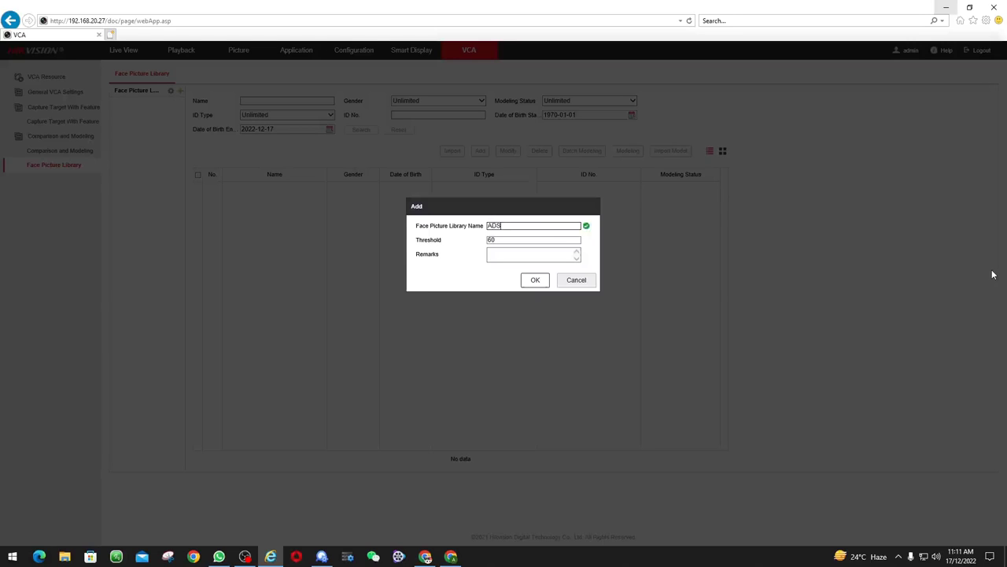
pyautogui.write('ADS Staff')
pyautogui.click(532, 283)
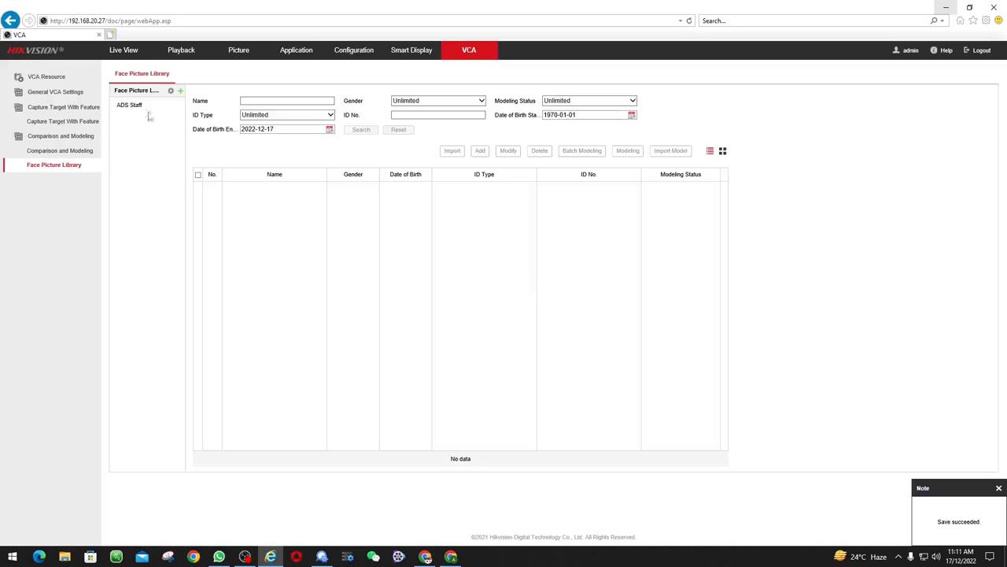
pyautogui.click(126, 107)
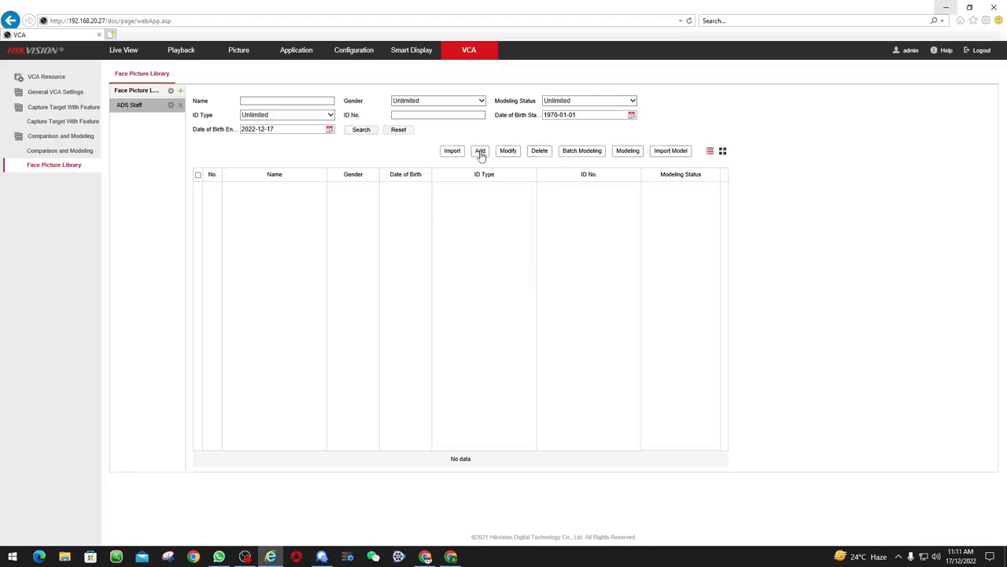
# Start a new ADS Staff face entry and load the staff photo from Downloads
pyautogui.click(480, 150)
pyautogui.click(502, 178)
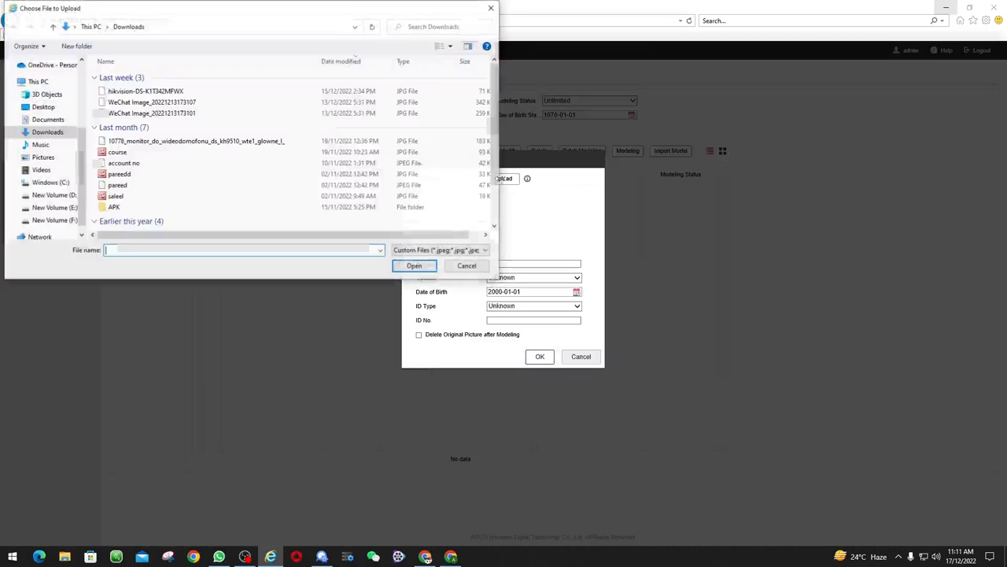
pyautogui.click(133, 195)
pyautogui.doubleClick(130, 196)
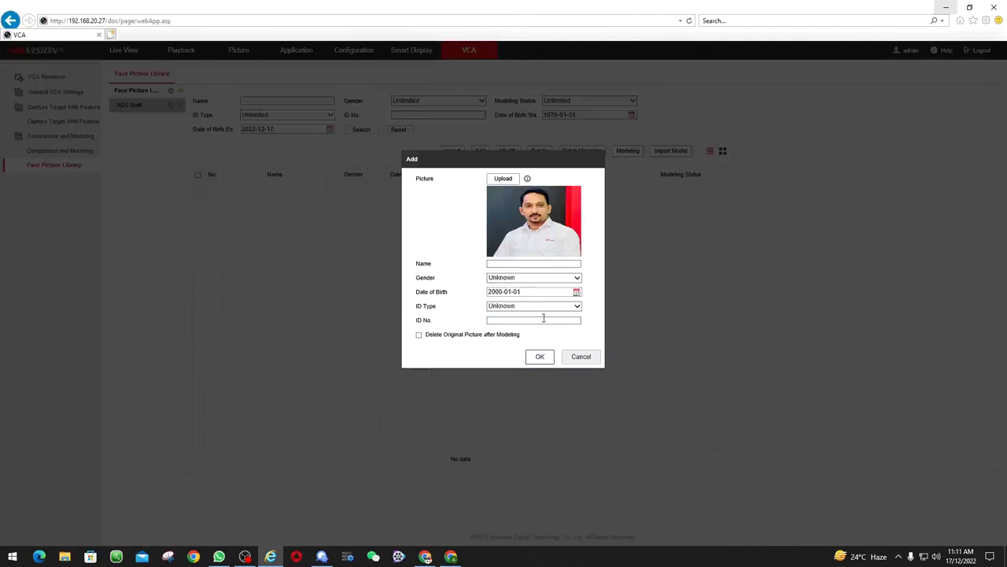
# Enter the person's name and an 8-digit ID number, submit, then cancel the form
pyautogui.click(505, 263)
pyautogui.write('S')
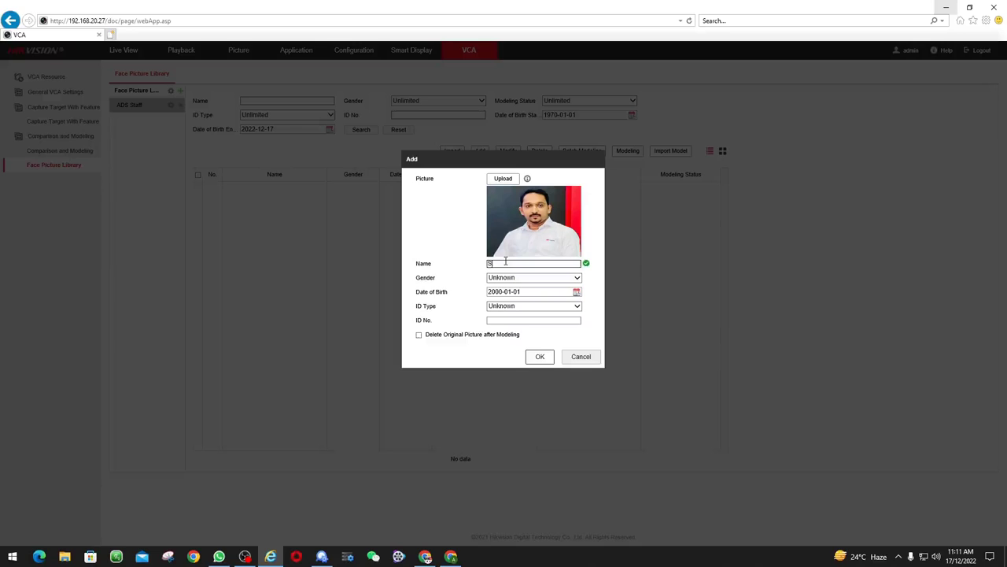
pyautogui.write('aleel')
pyautogui.click(536, 319)
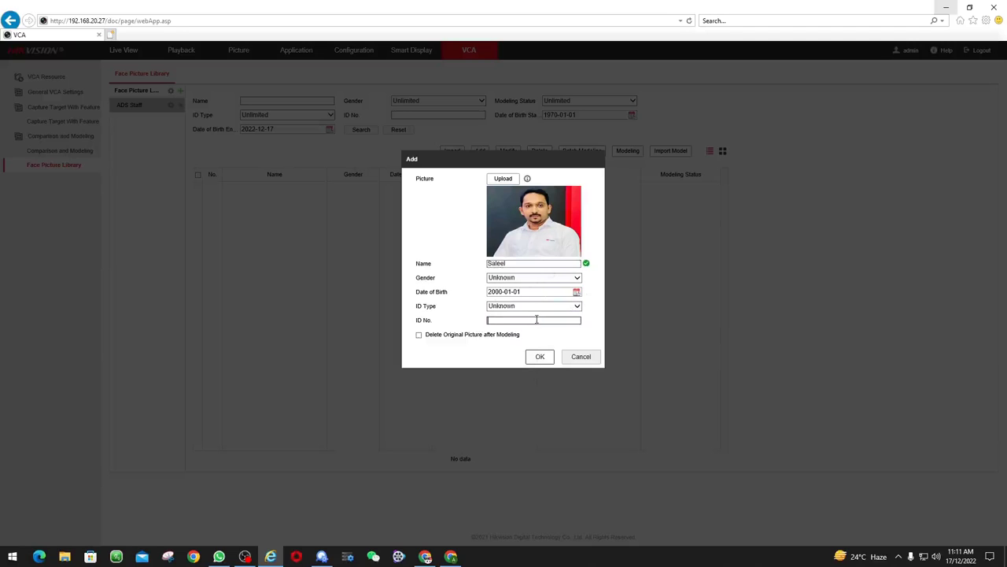
pyautogui.write('12345678')
pyautogui.click(540, 357)
pyautogui.click(587, 358)
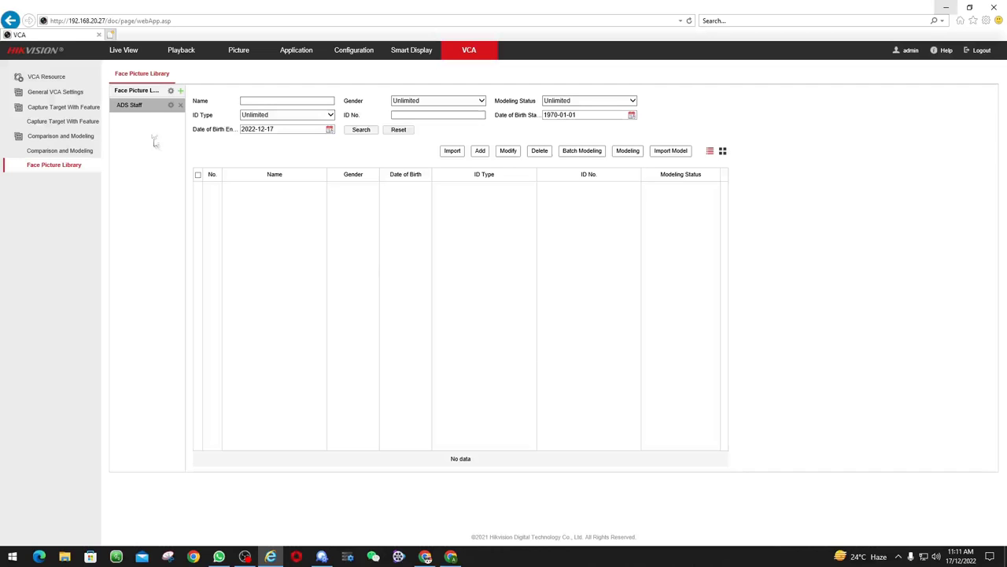
# Start another ADS Staff face entry and load the staff photo
pyautogui.click(476, 154)
pyautogui.click(498, 184)
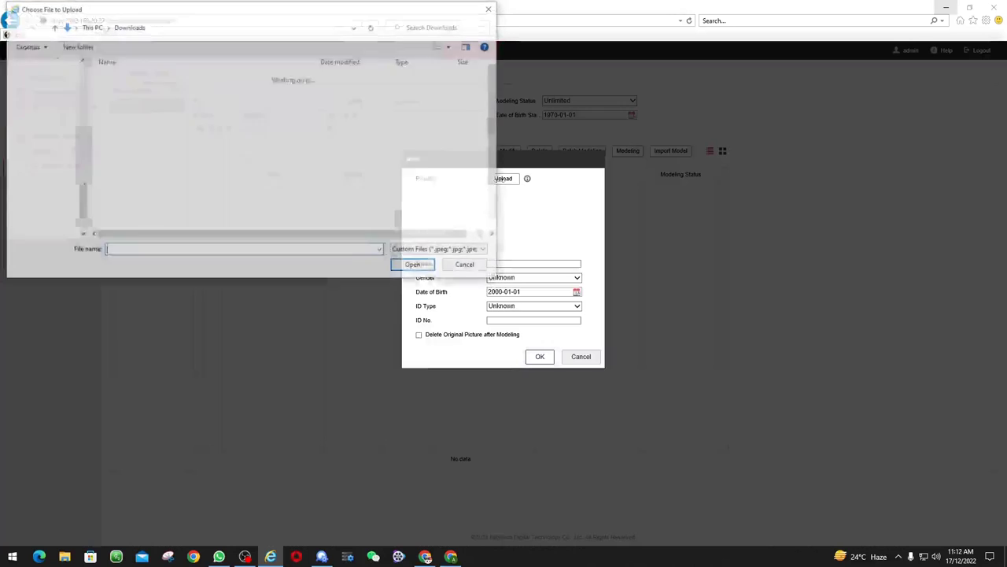
pyautogui.doubleClick(118, 196)
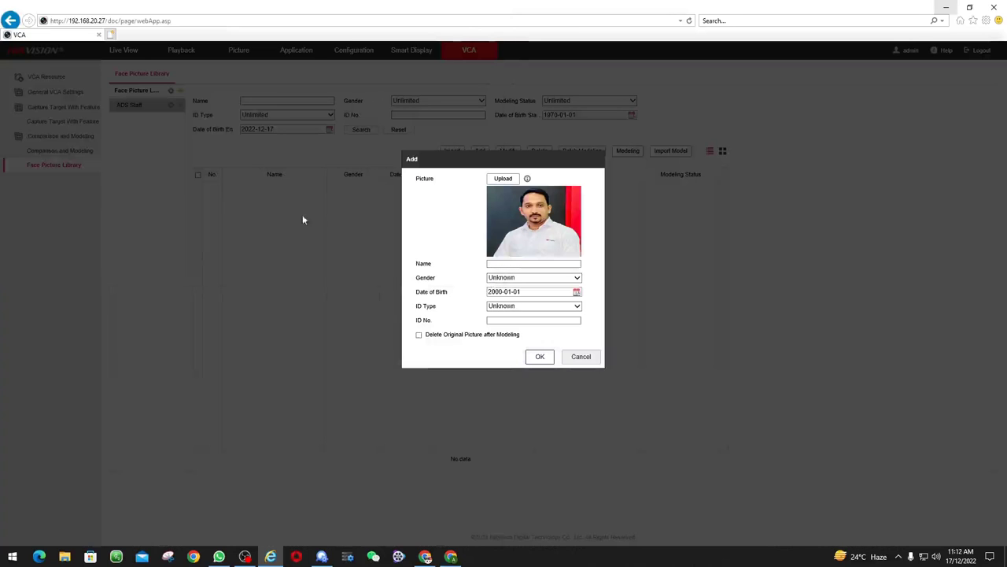
# Fill in the person's name and 8-digit ID, discard the entry, and go to Comparison and Modeling
pyautogui.click(503, 262)
pyautogui.write('Sal')
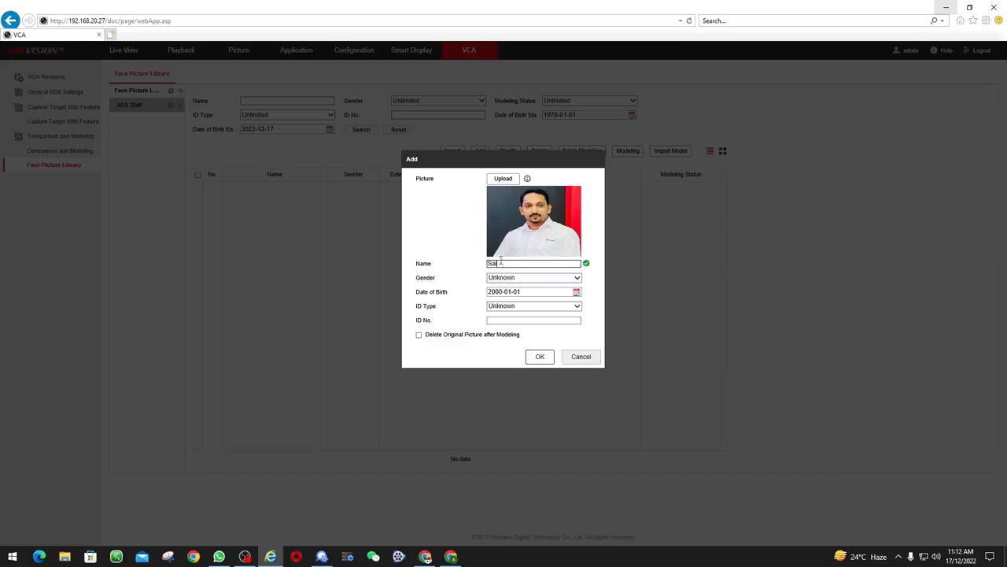
pyautogui.write('eel')
pyautogui.click(523, 319)
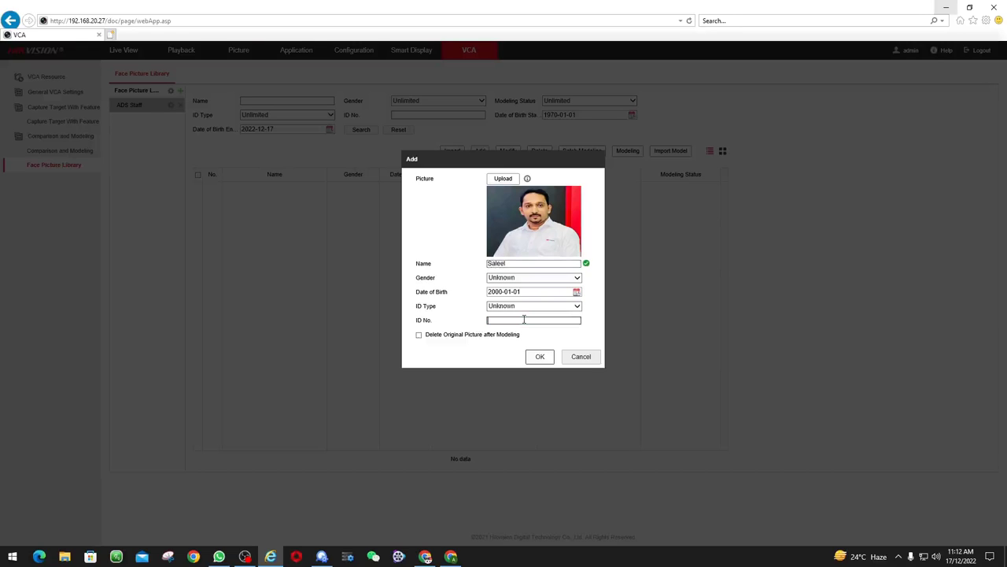
pyautogui.write('12345678')
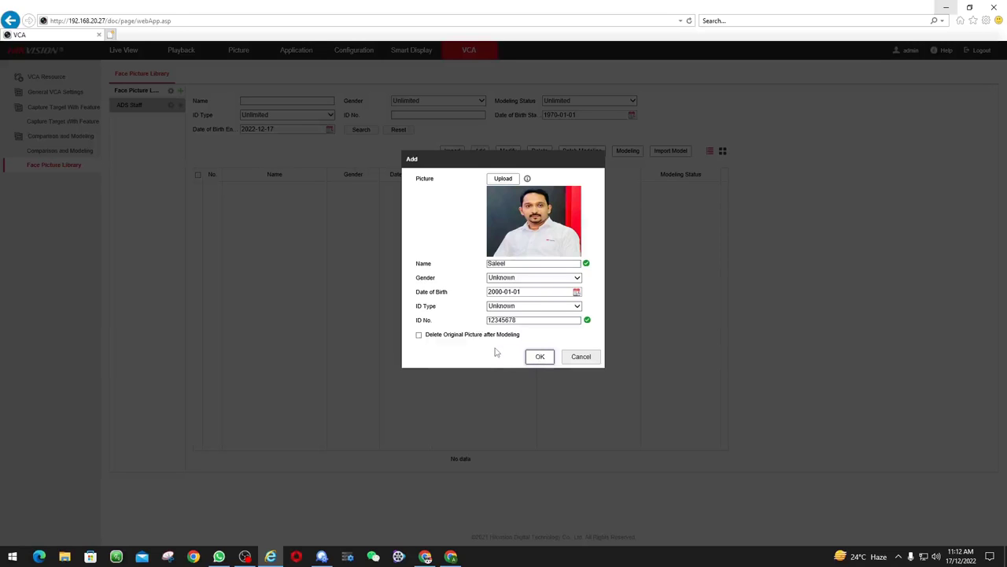
pyautogui.click(579, 359)
pyautogui.click(68, 152)
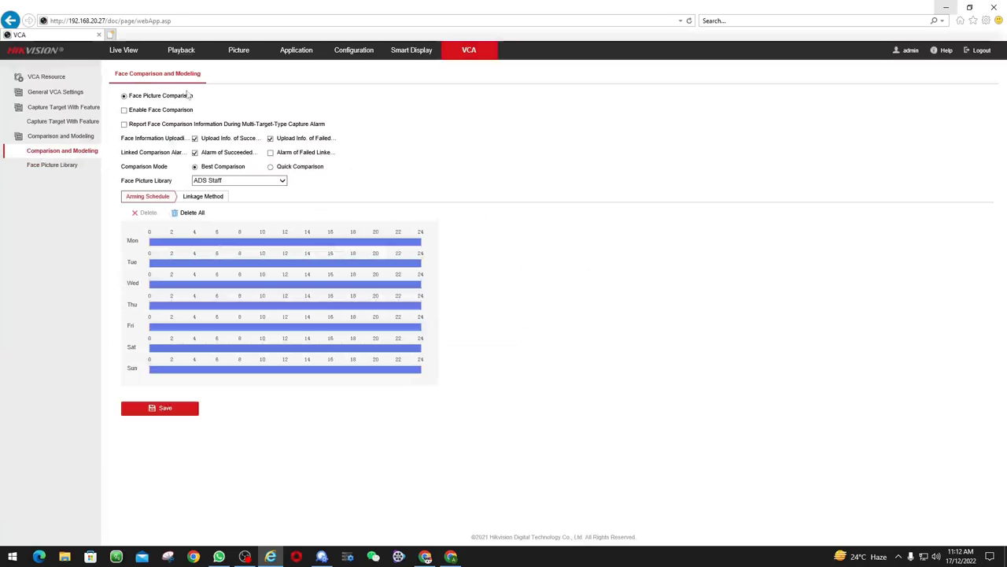
# Tick Enable Face Comparison and save, then reselect the ADS Staff library
pyautogui.click(72, 138)
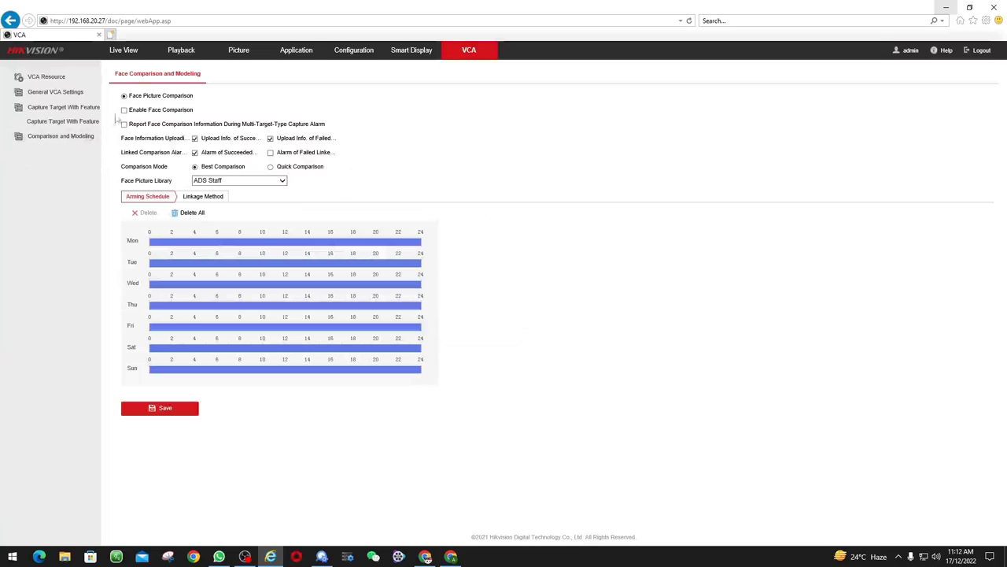
pyautogui.click(71, 137)
pyautogui.click(124, 110)
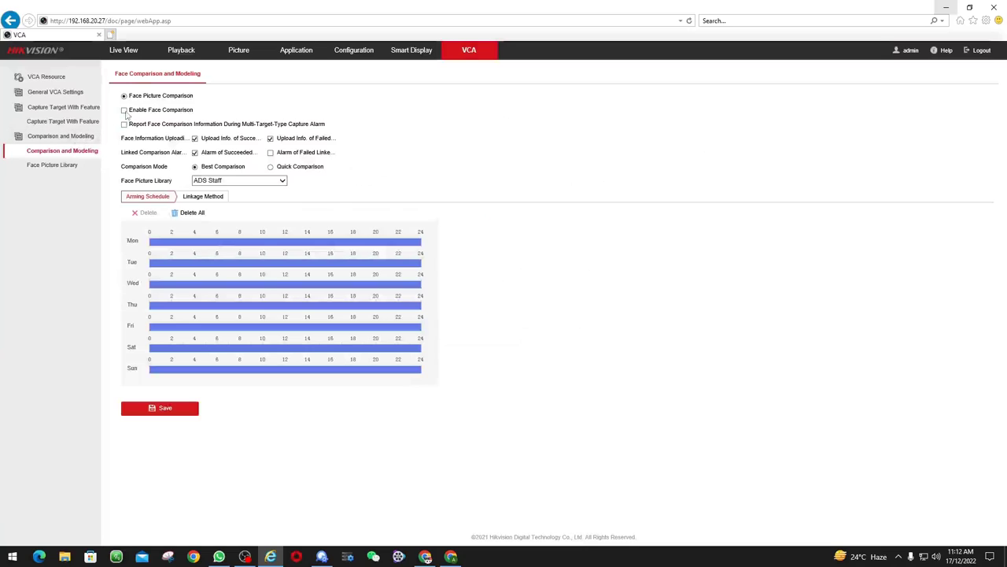
pyautogui.click(168, 410)
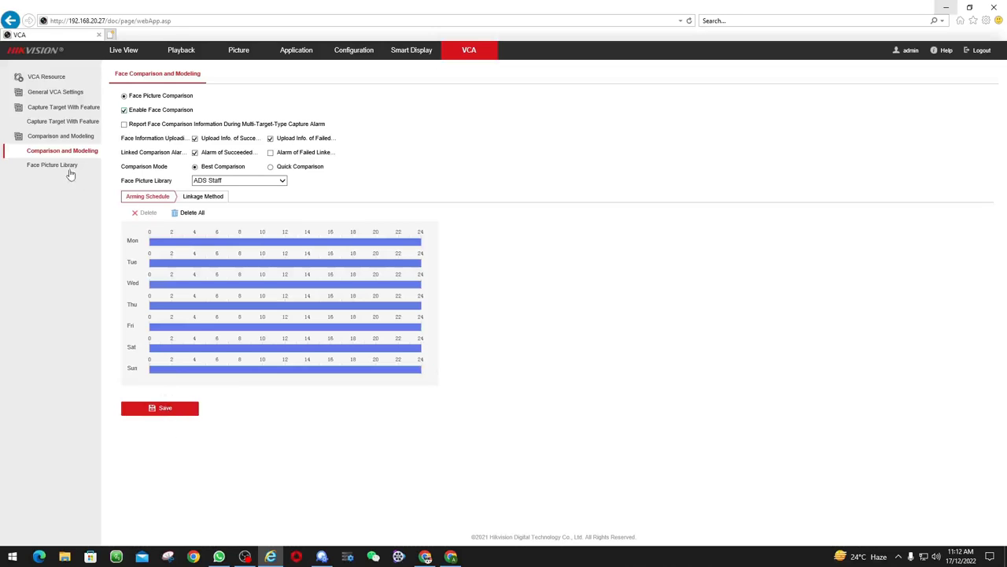
pyautogui.click(66, 165)
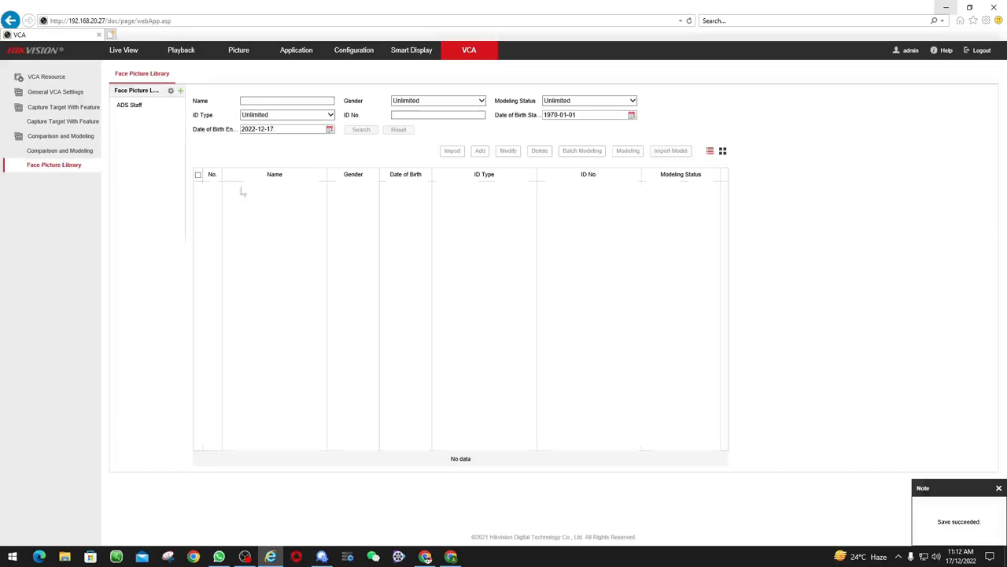
pyautogui.click(133, 106)
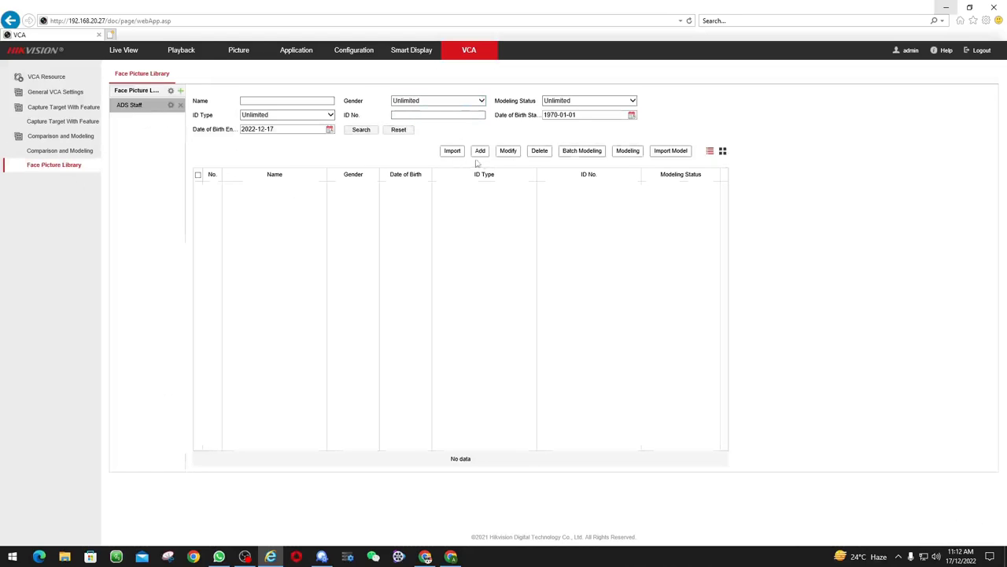
# Start a new ADS Staff face entry and load the staff photo from Downloads
pyautogui.click(481, 151)
pyautogui.click(502, 179)
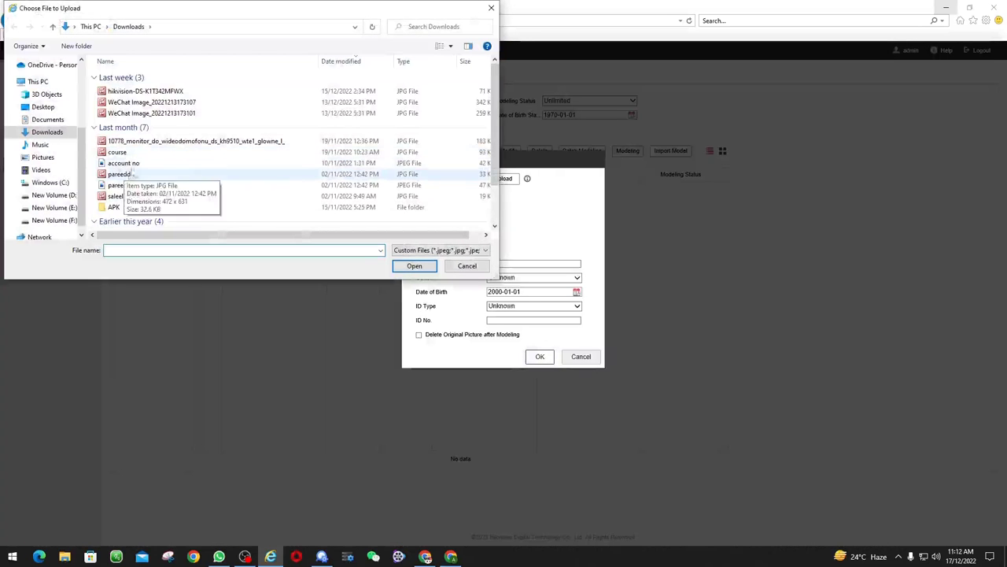
pyautogui.click(122, 196)
pyautogui.doubleClick(122, 196)
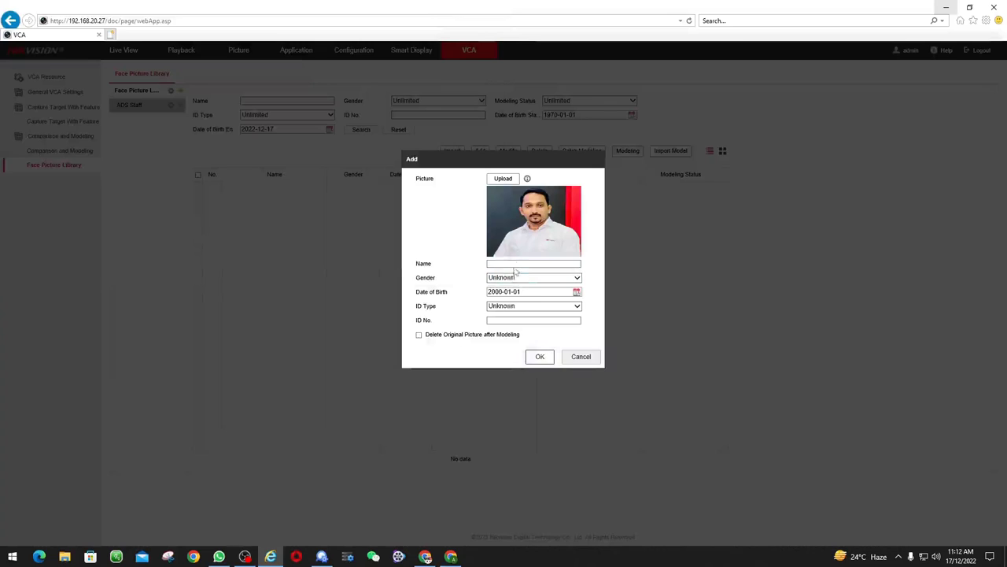
# Enter the person's name and an 8-digit ID number, press OK, then cancel the form
pyautogui.click(517, 261)
pyautogui.write('Sal')
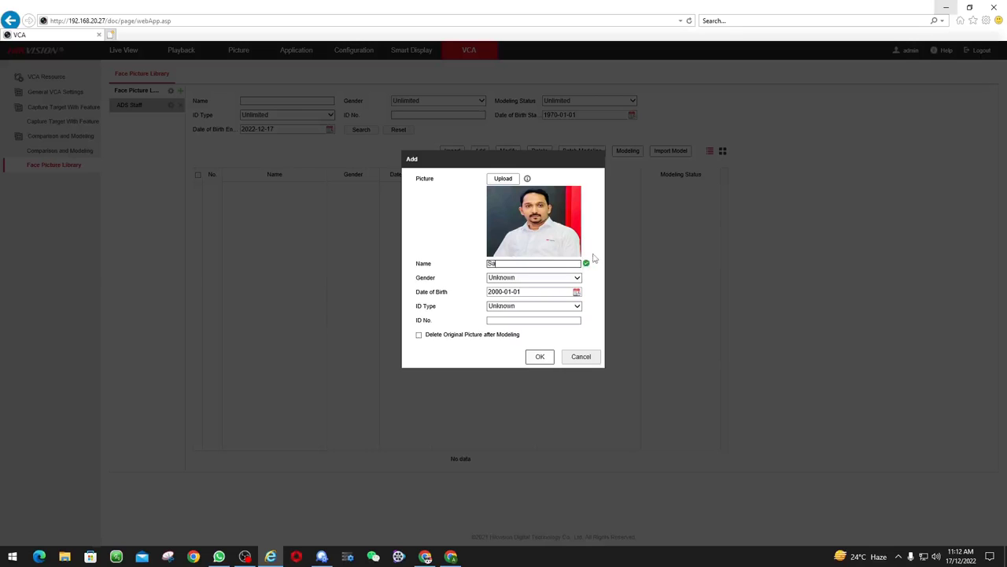
pyautogui.write('eel')
pyautogui.click(536, 318)
pyautogui.write('12345')
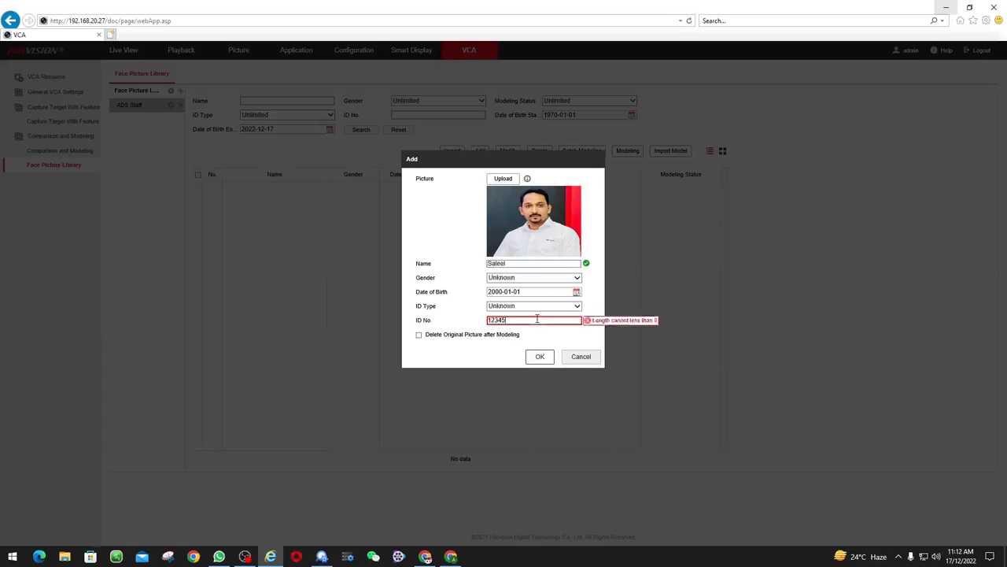
pyautogui.write('678')
pyautogui.click(540, 357)
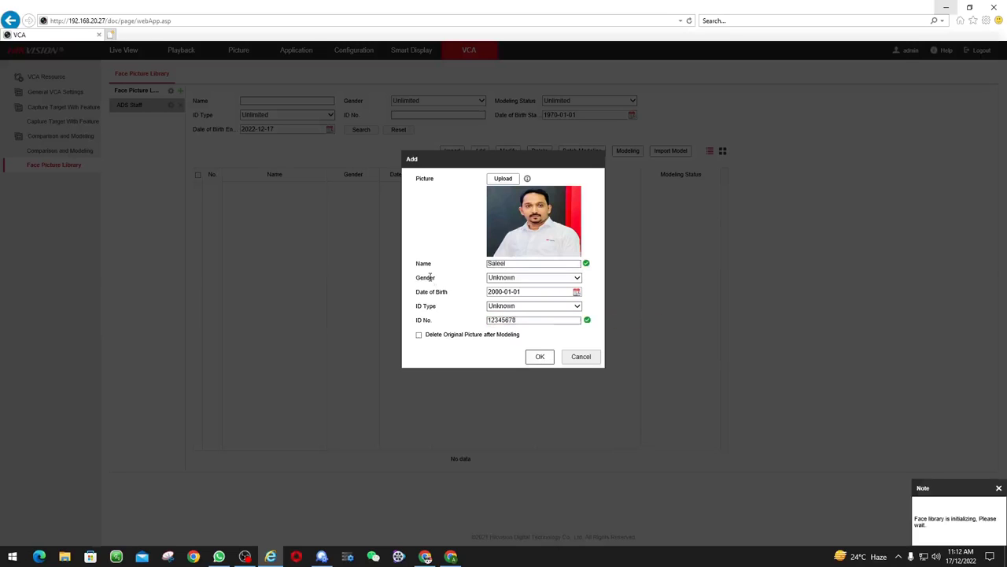
pyautogui.click(585, 357)
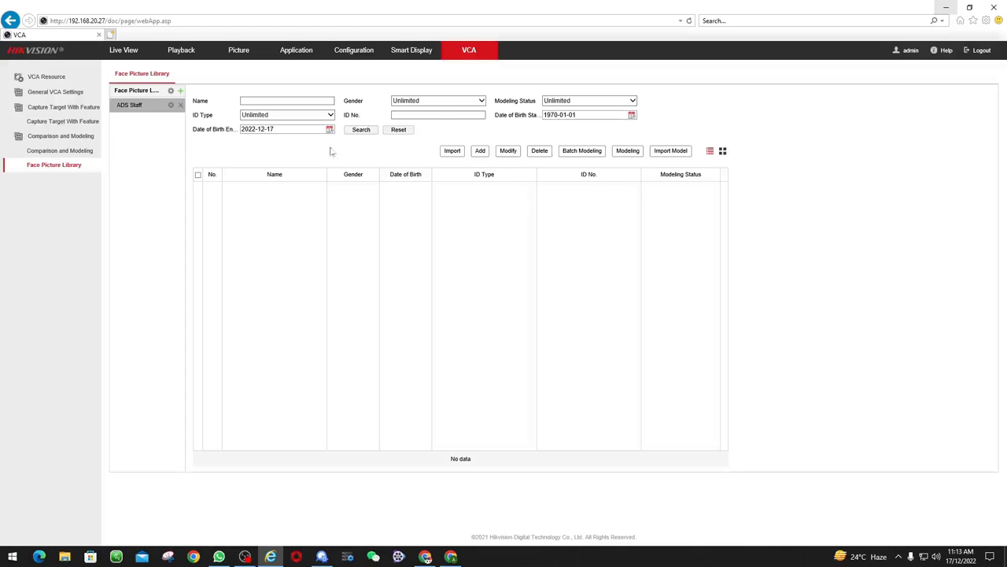
# Filter the library to male entries and close the import window without importing
pyautogui.click(441, 103)
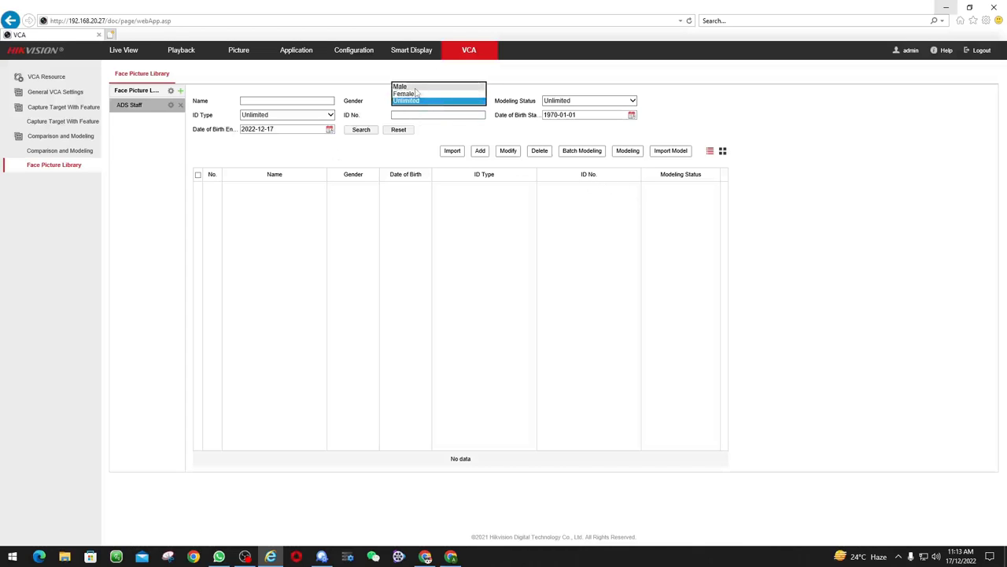
pyautogui.click(439, 87)
pyautogui.click(835, 243)
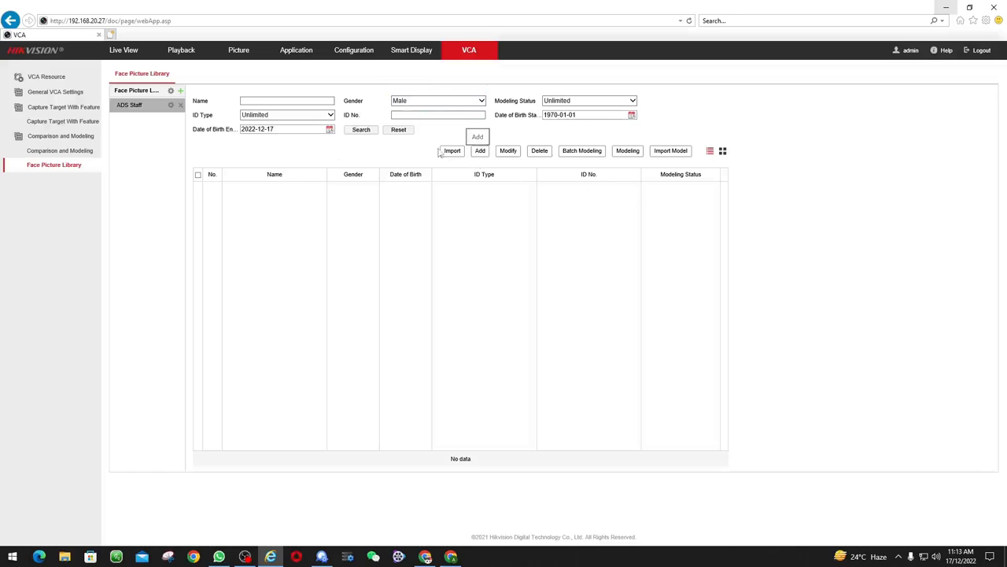
pyautogui.click(263, 100)
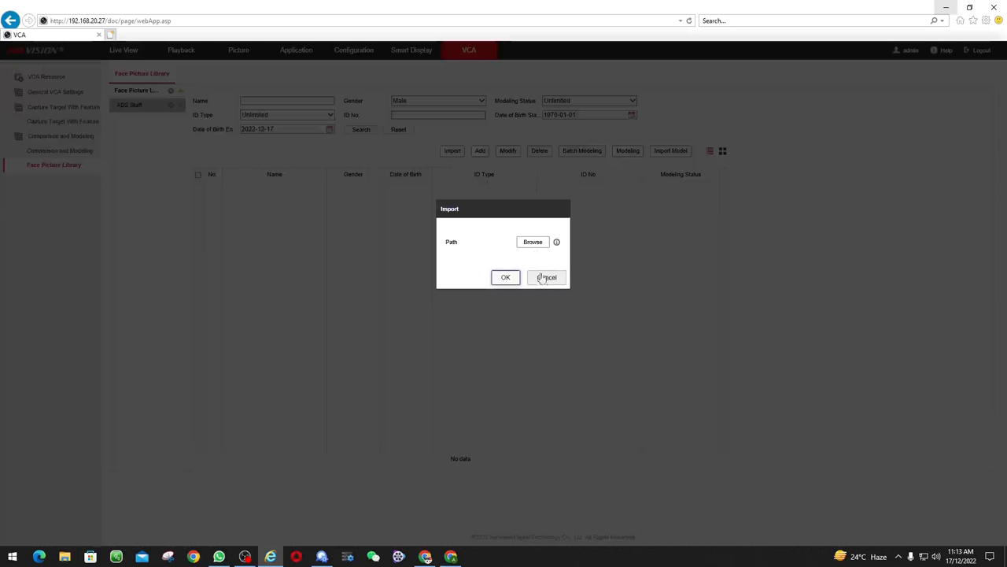
pyautogui.click(544, 278)
# Load the staff photo into a new entry, try saving it unnamed, cancel, and open a new browser tab
pyautogui.click(480, 153)
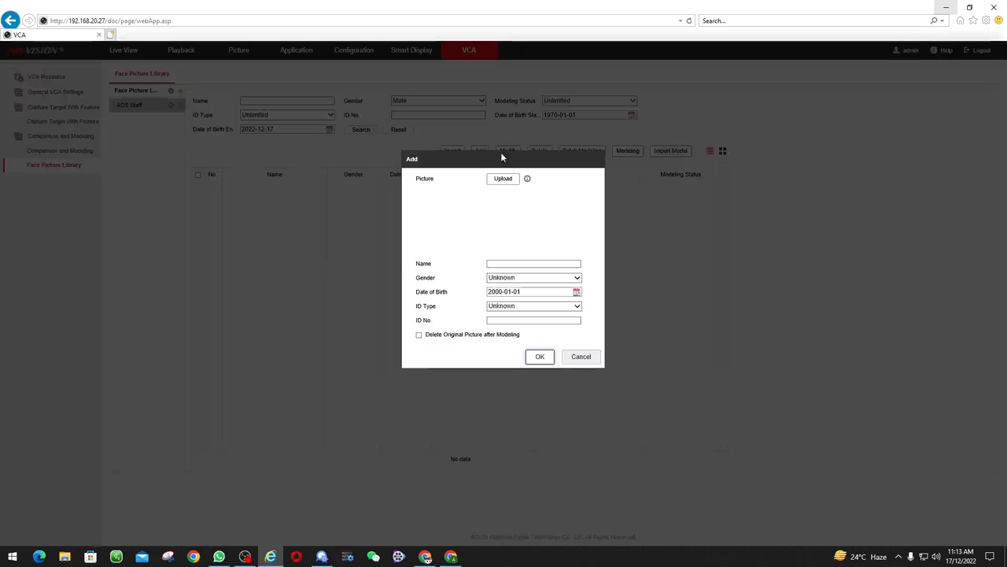
pyautogui.click(502, 180)
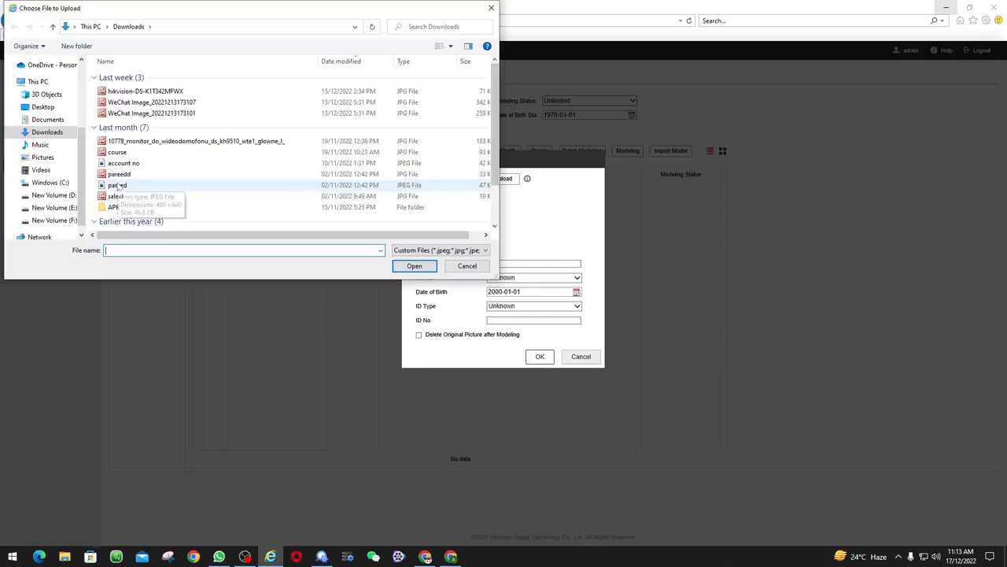
pyautogui.doubleClick(115, 196)
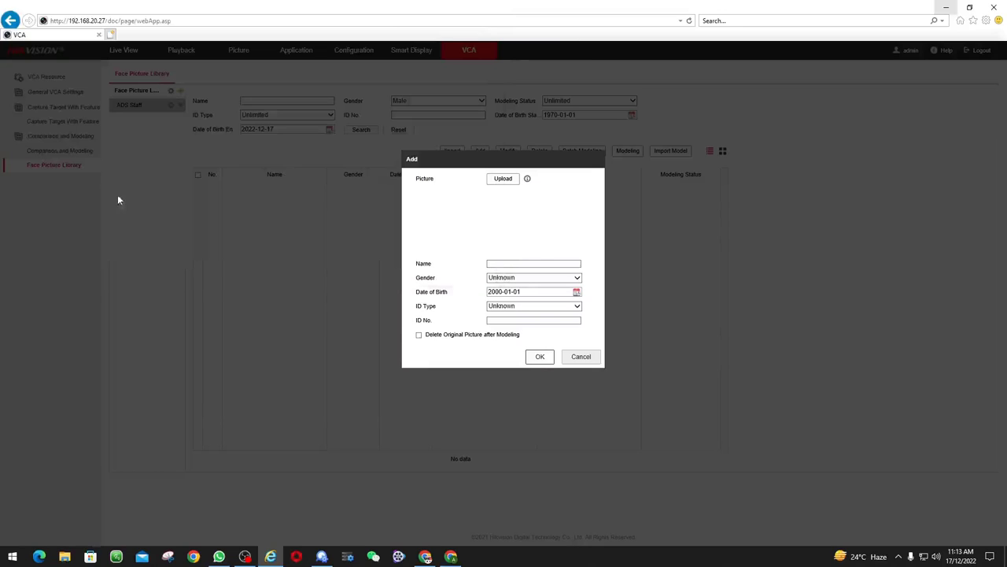
pyautogui.click(540, 358)
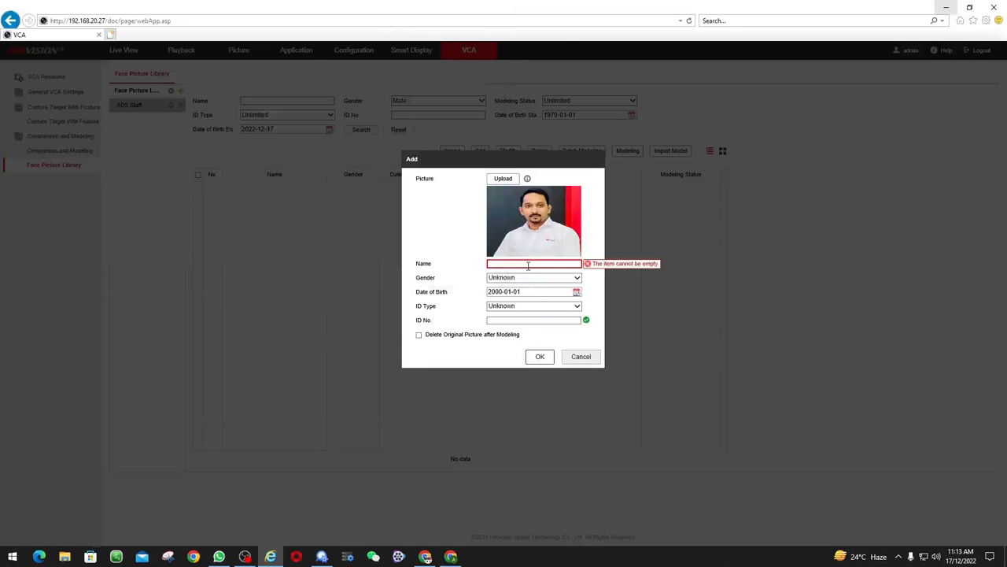
pyautogui.click(528, 265)
pyautogui.write('Saleel')
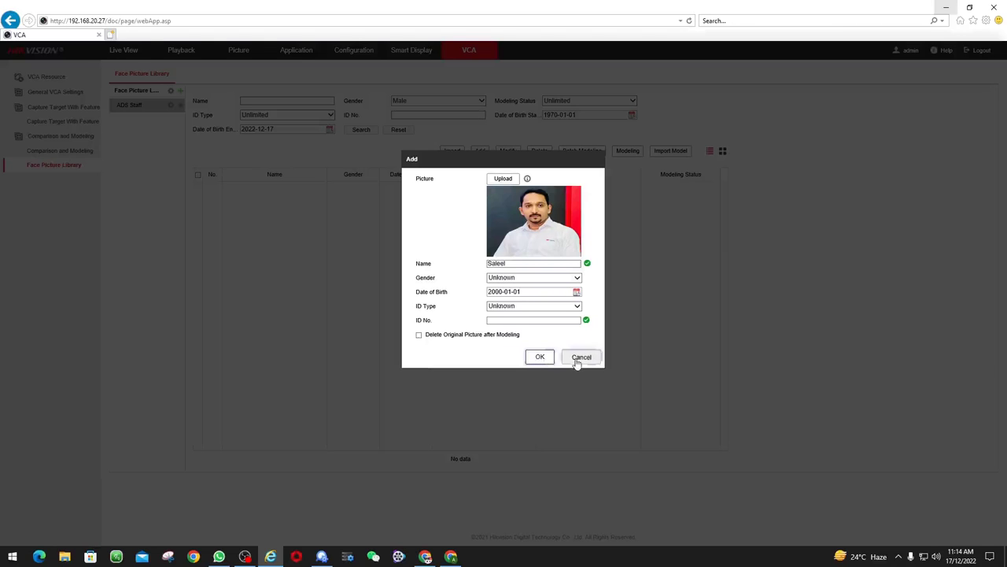
pyautogui.click(579, 359)
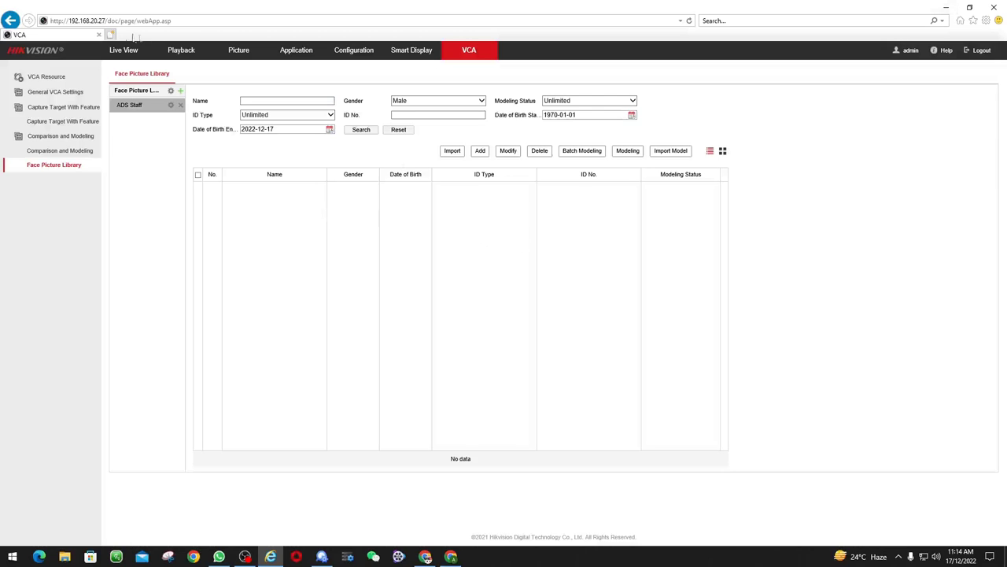
pyautogui.click(110, 34)
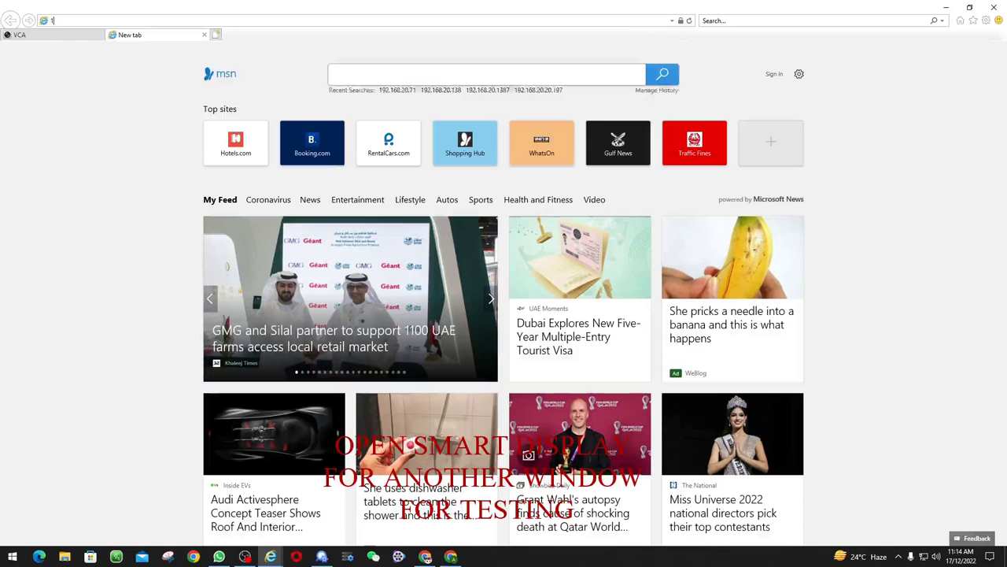
# Browse to the camera's IP address in the new tab and open Smart Display
pyautogui.write('168.20.27/')
pyautogui.press('Return')
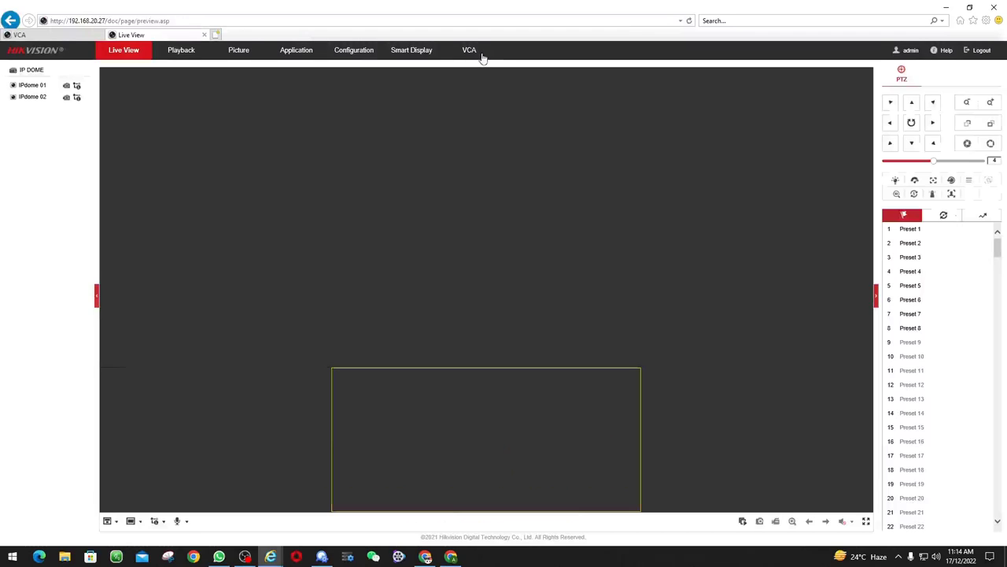
pyautogui.click(404, 57)
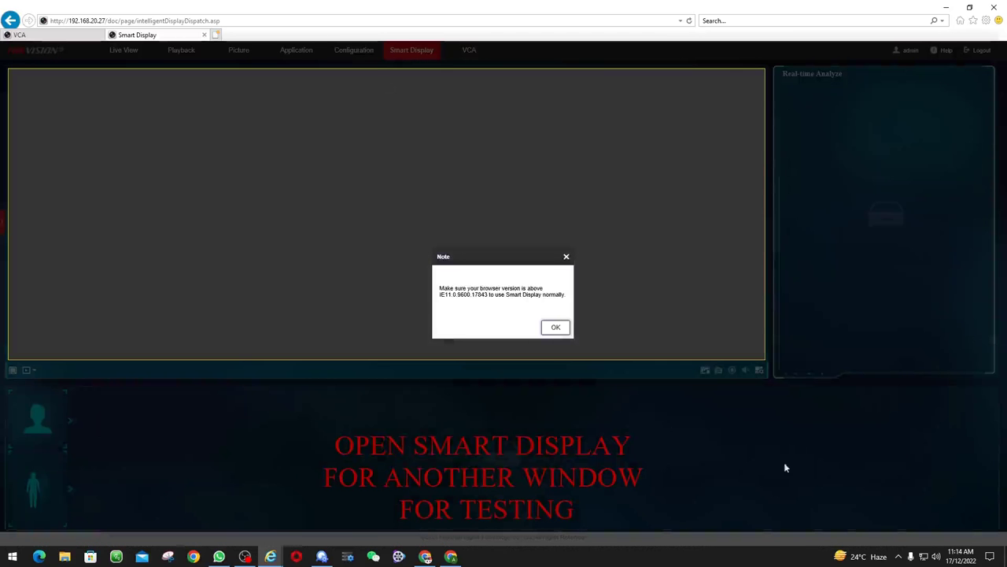
# Dismiss the browser version note and review the Face and Body Info of three captures
pyautogui.click(557, 327)
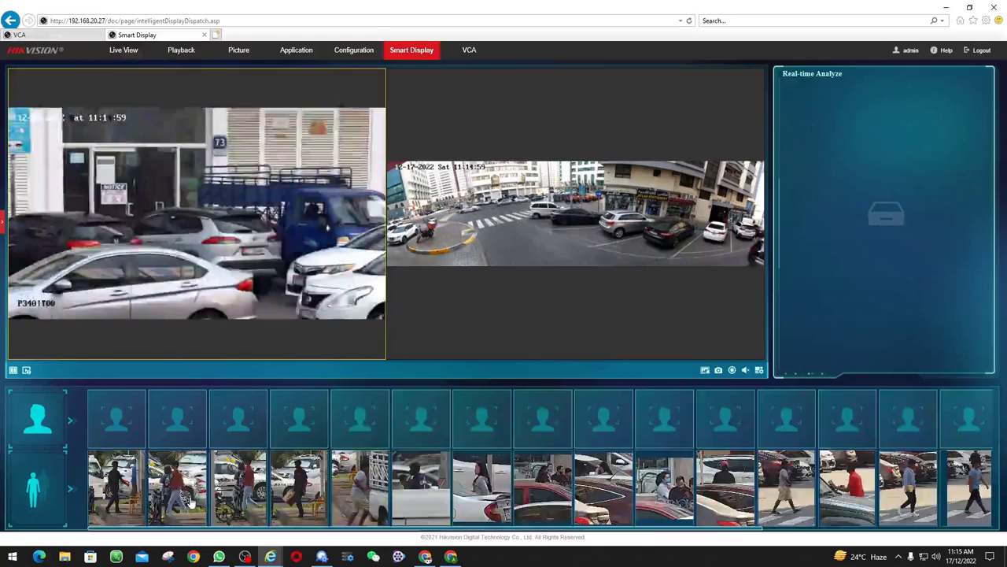
pyautogui.click(191, 499)
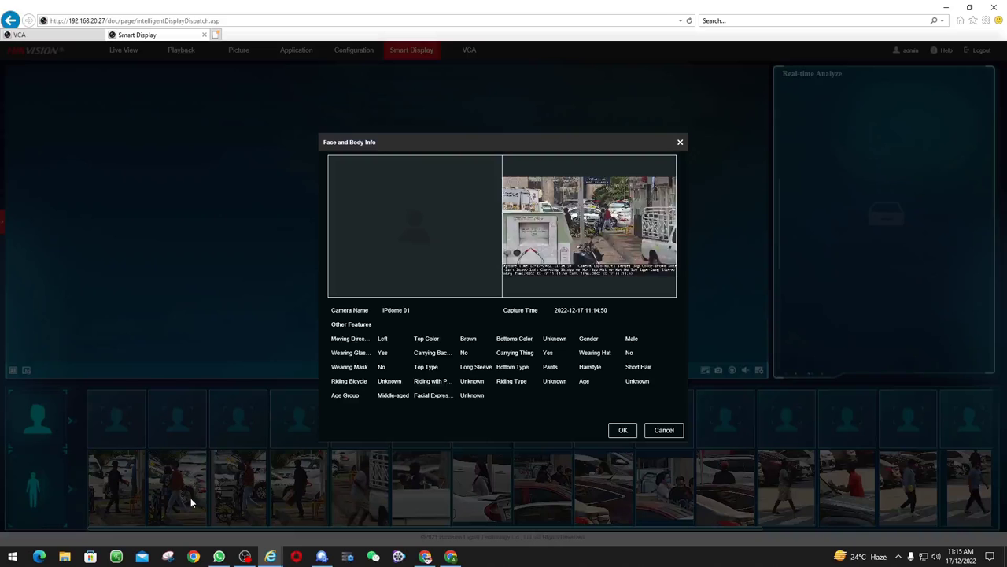
pyautogui.click(665, 430)
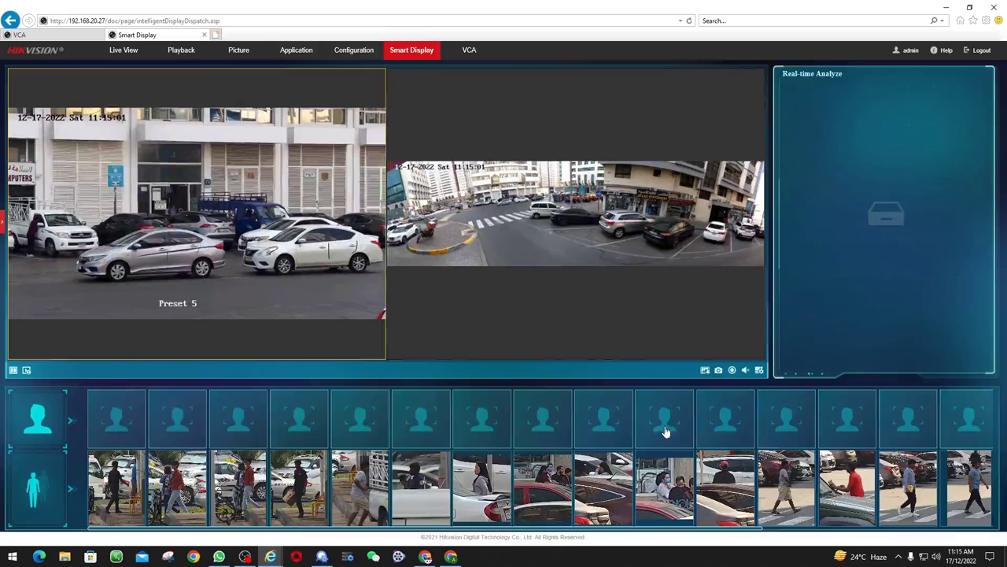
pyautogui.click(665, 500)
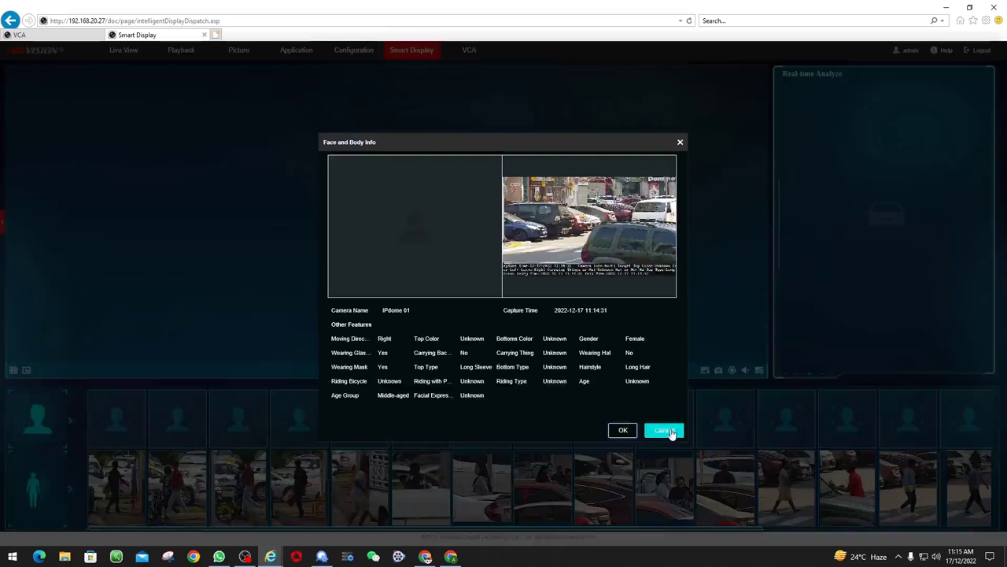
pyautogui.click(667, 431)
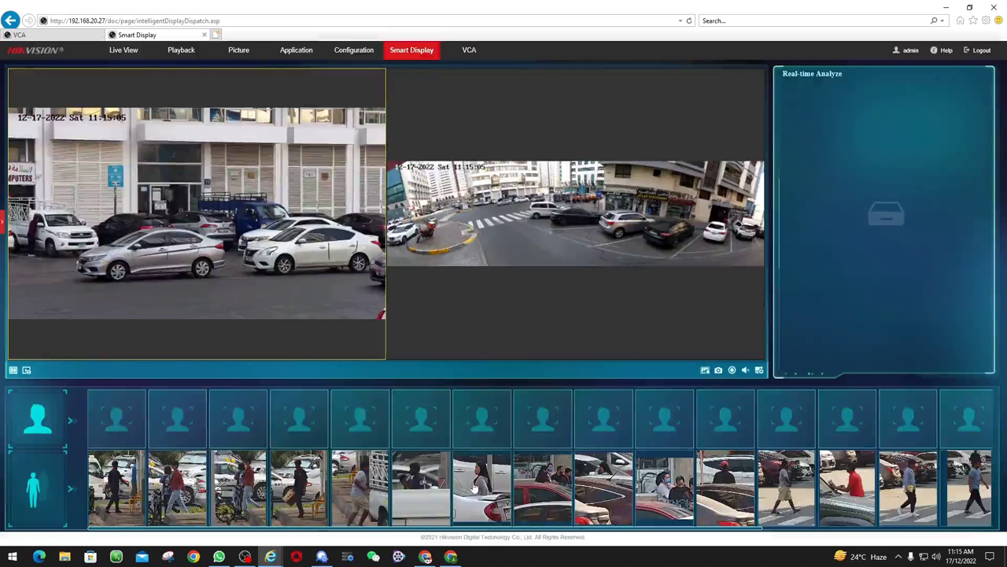
pyautogui.click(109, 479)
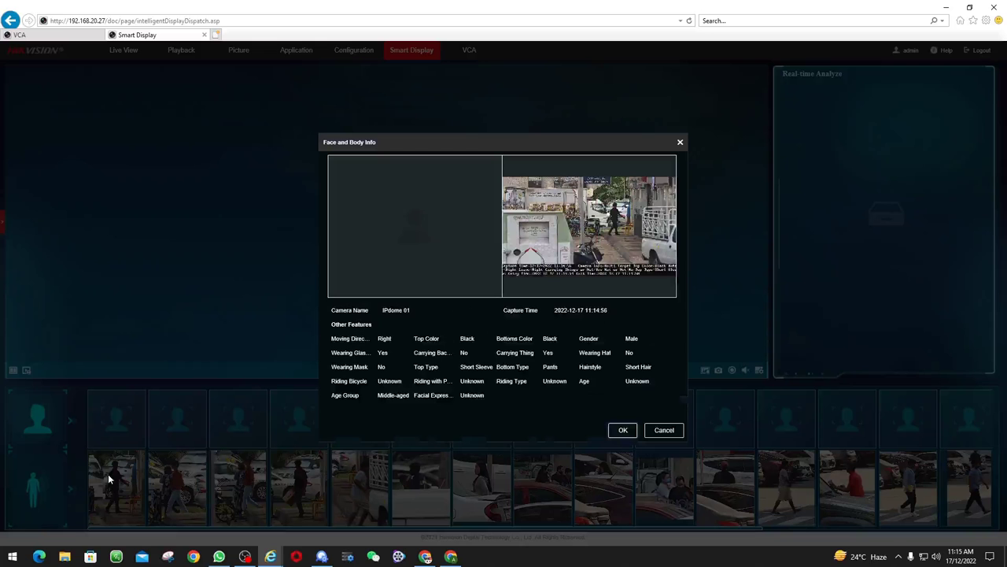
pyautogui.click(659, 430)
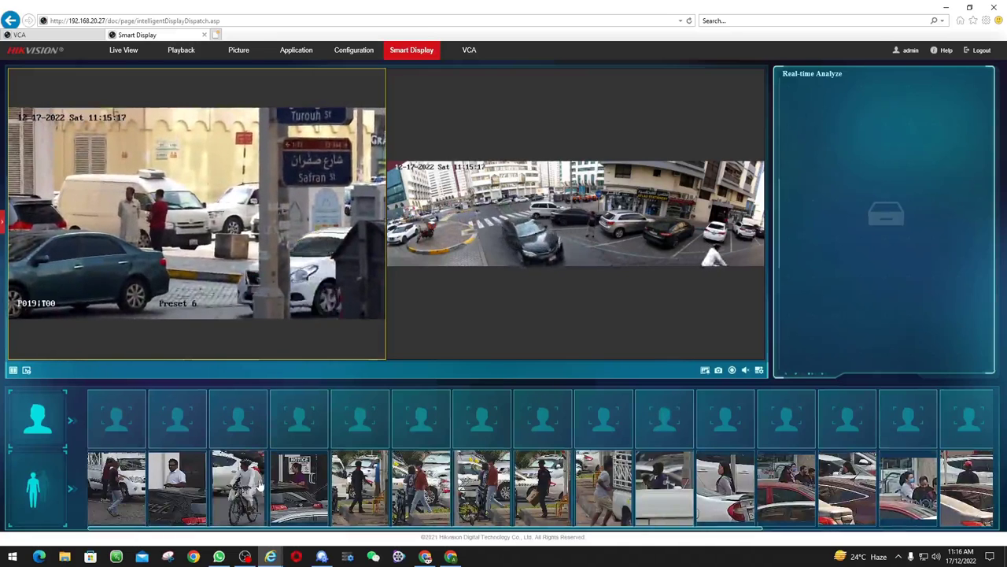
# Review three more body captures' details, selecting the Brown top colour value in one
pyautogui.click(412, 456)
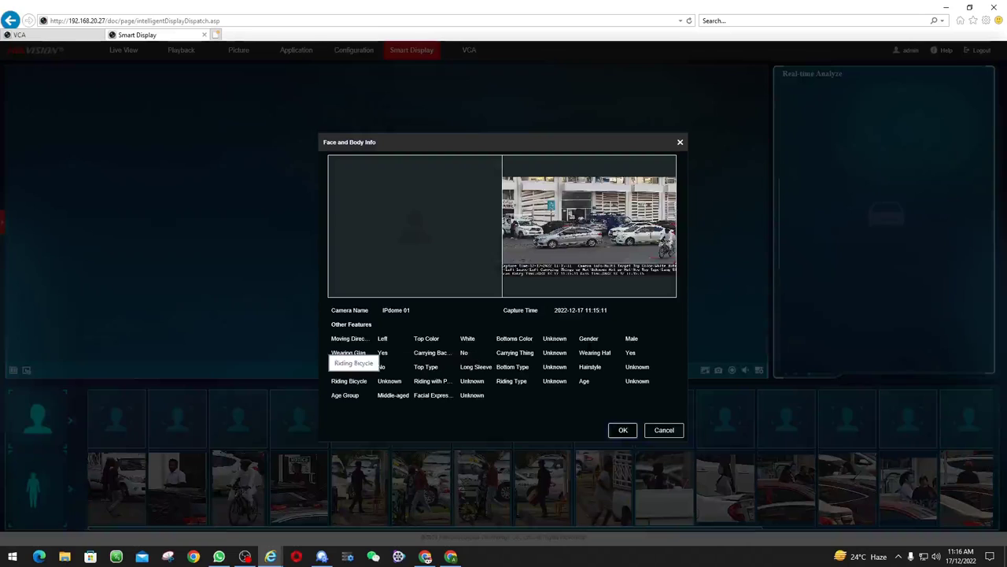
pyautogui.click(622, 429)
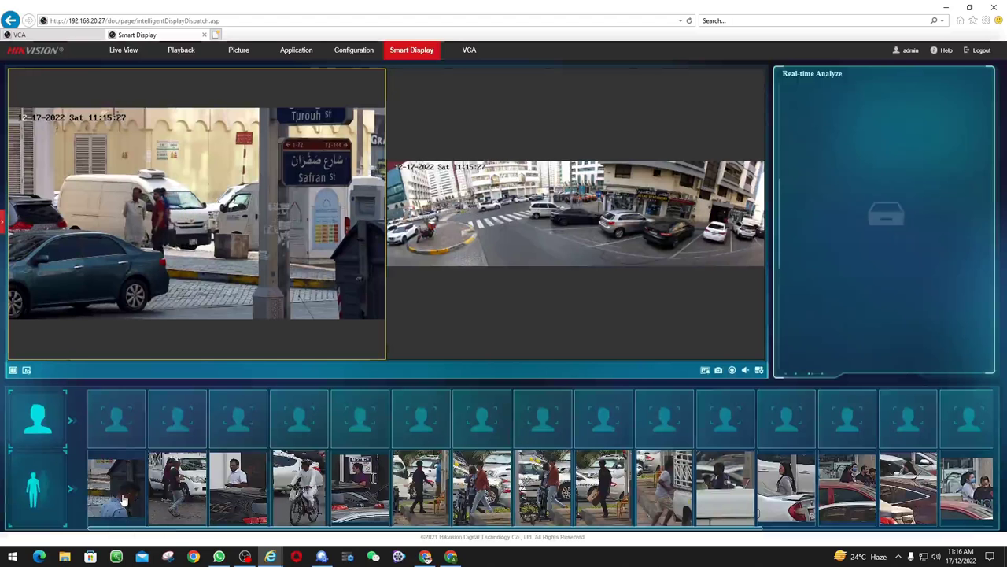
pyautogui.click(129, 504)
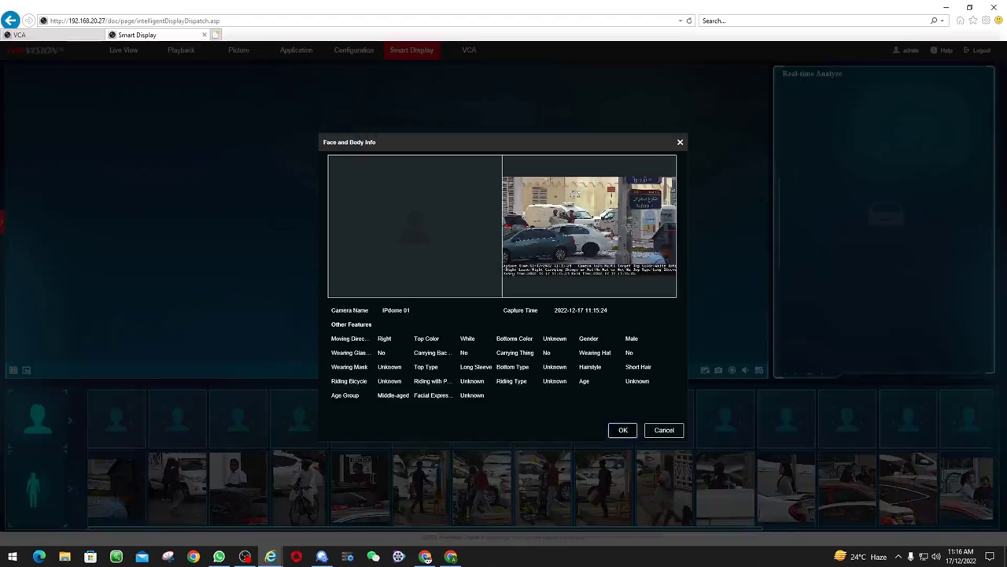
pyautogui.click(668, 430)
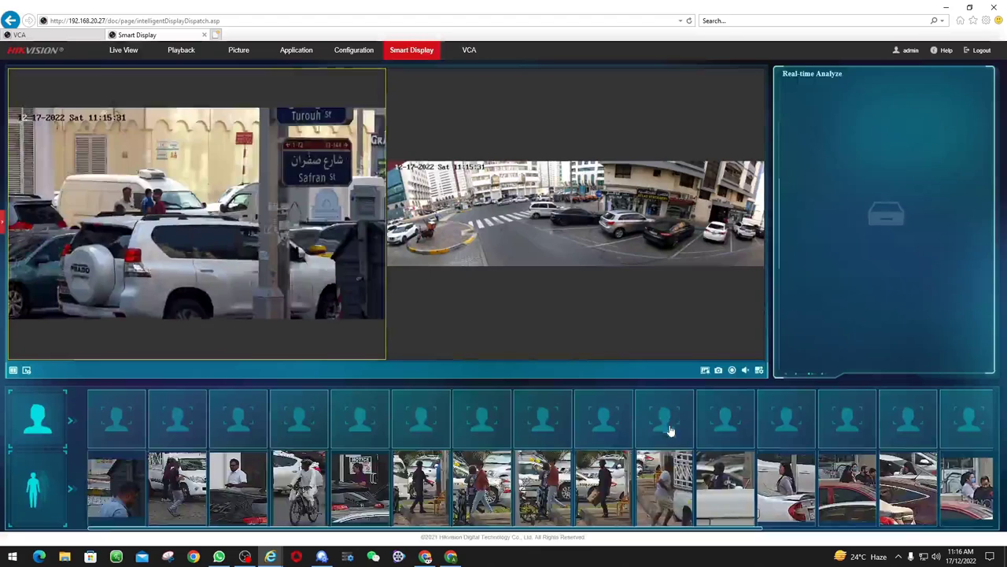
pyautogui.click(612, 488)
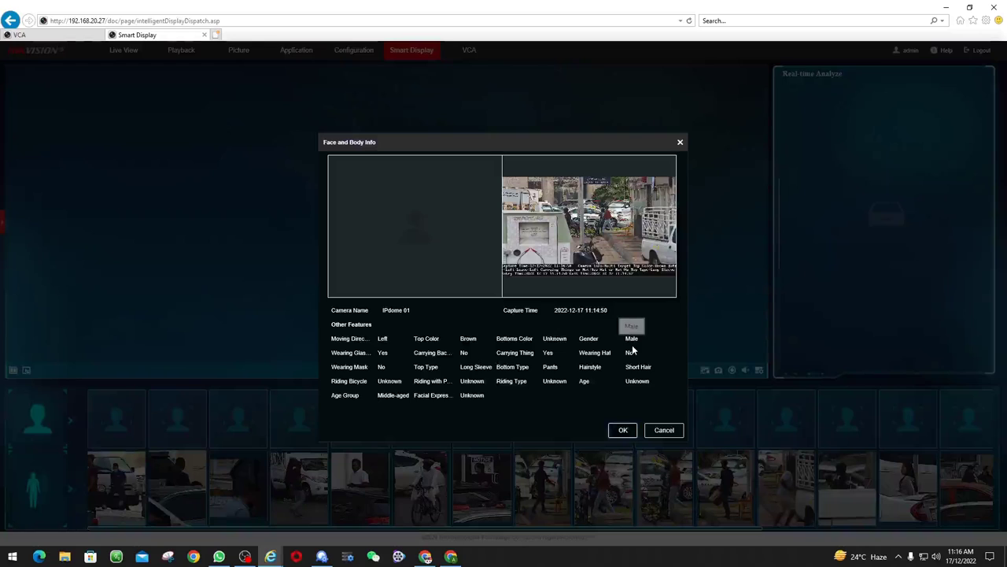
pyautogui.doubleClick(468, 338)
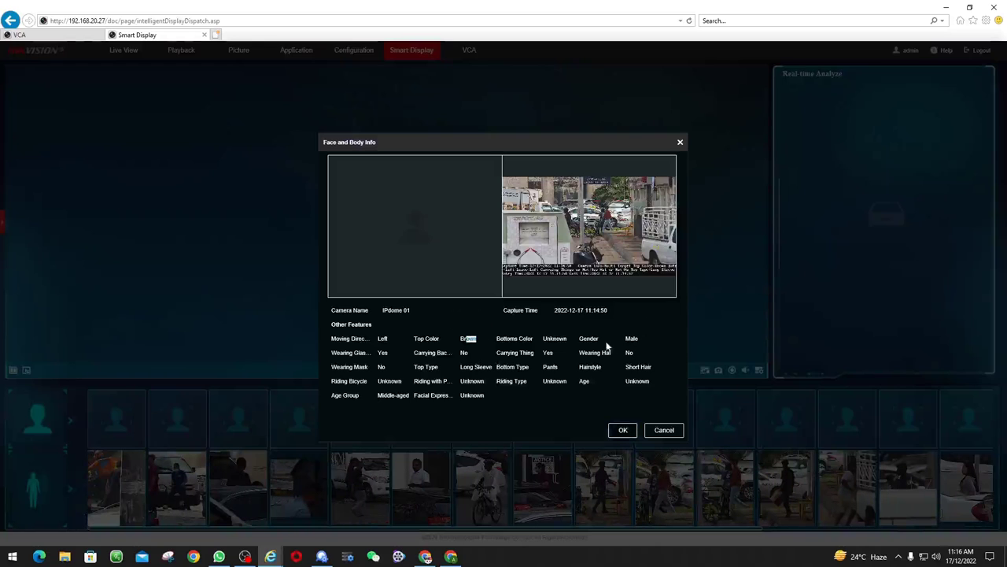
pyautogui.click(623, 429)
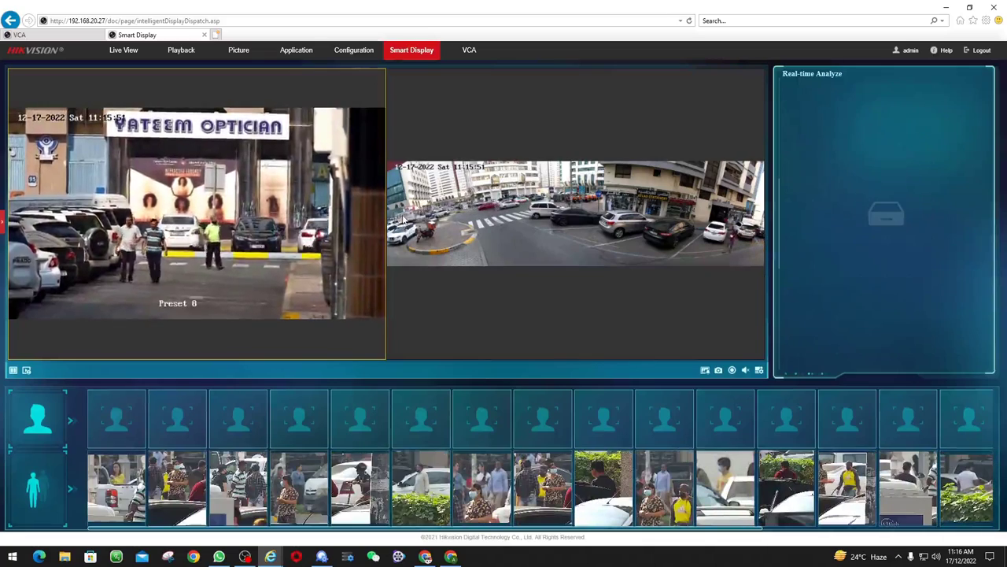
# Check the second body capture's details twice, then switch to the OBS Studio window
pyautogui.click(190, 475)
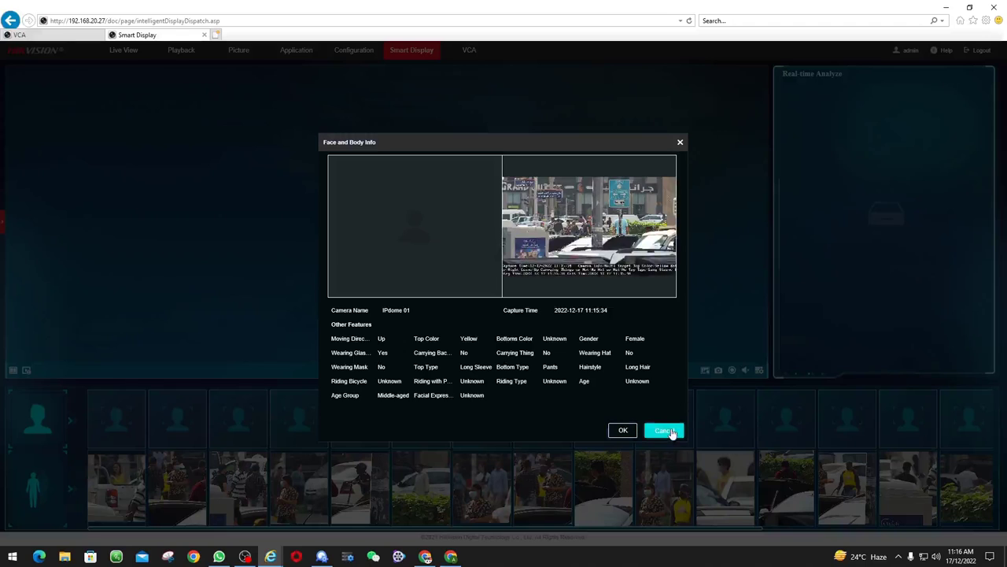
pyautogui.click(665, 431)
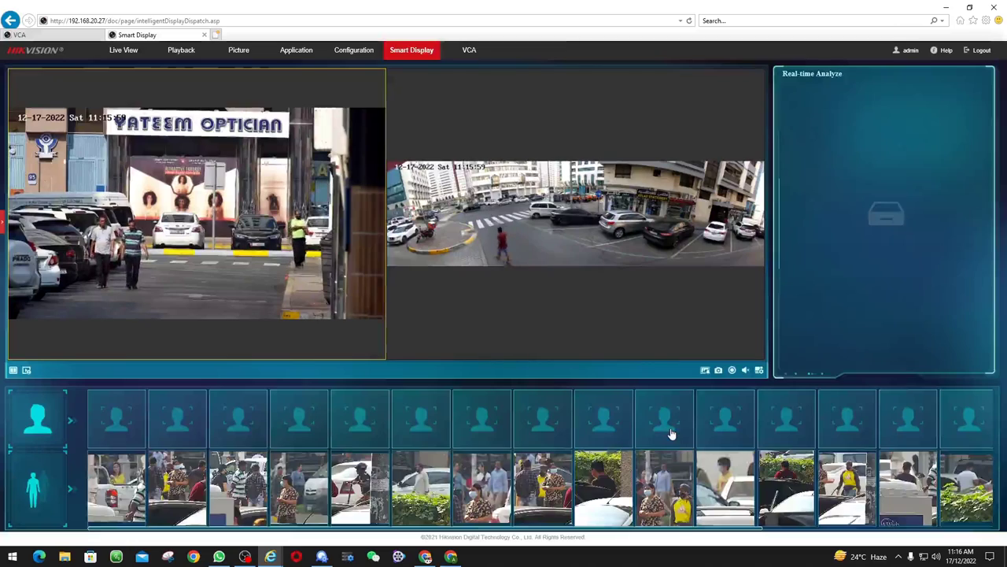
pyautogui.click(199, 497)
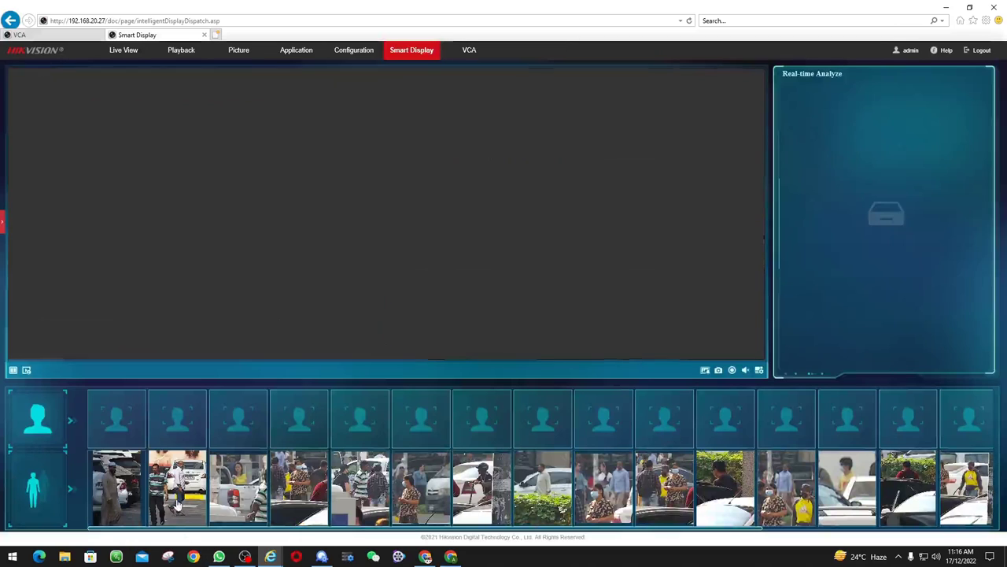
pyautogui.click(661, 438)
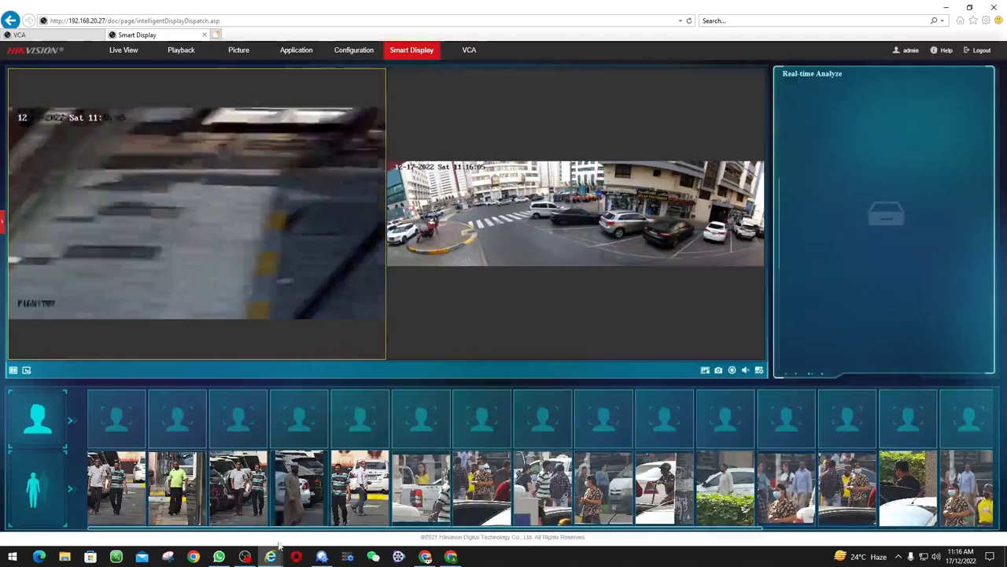
pyautogui.click(243, 556)
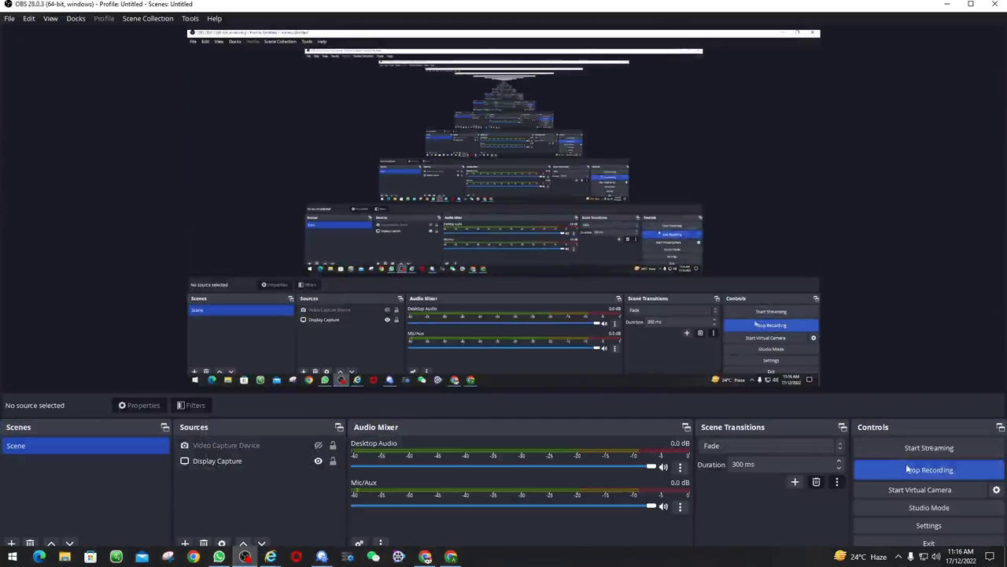